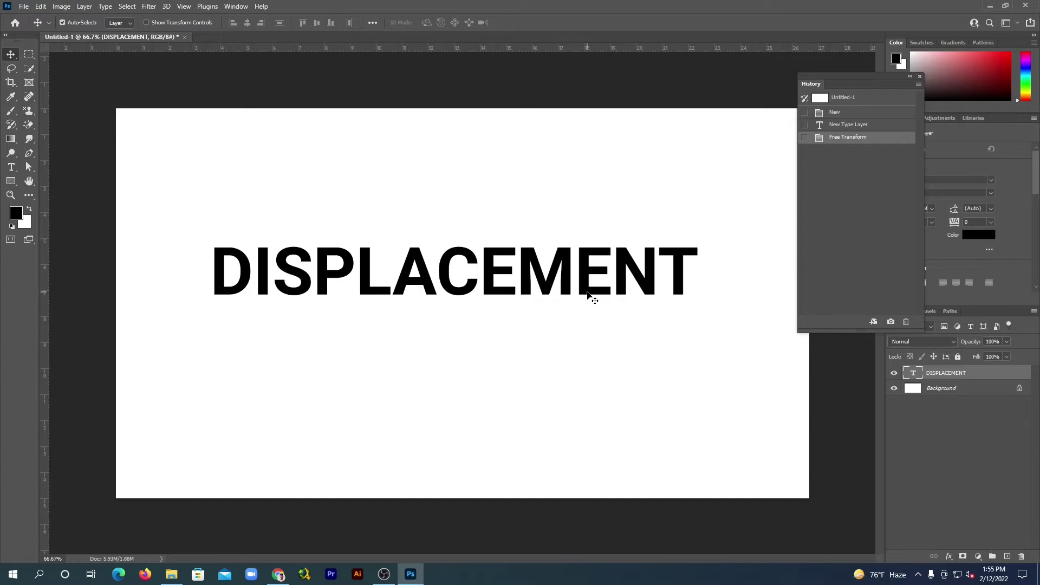
# Search Google in Chrome for 'displacement in photoshop'
pyautogui.click(278, 574)
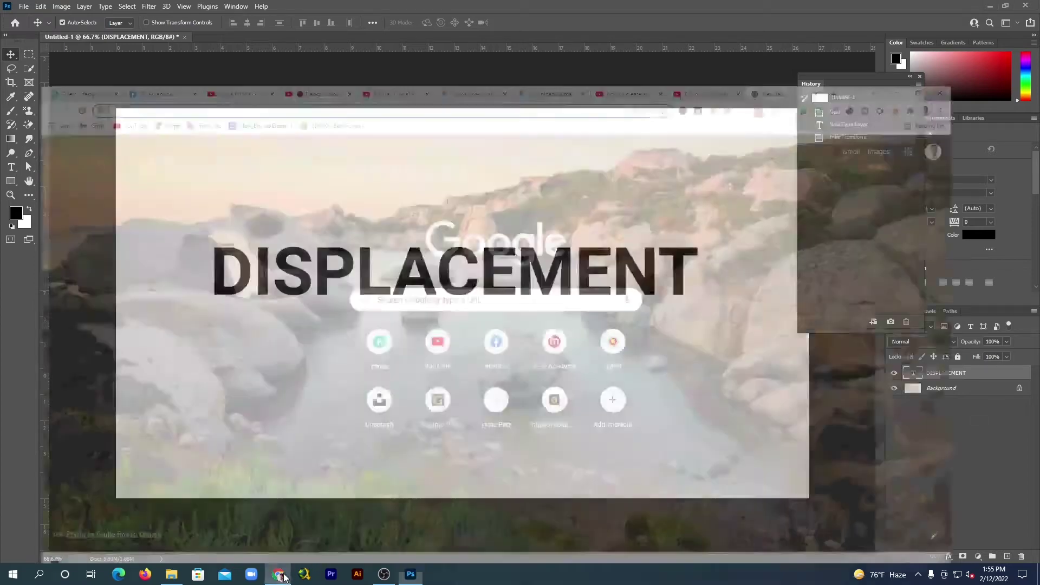
pyautogui.click(509, 246)
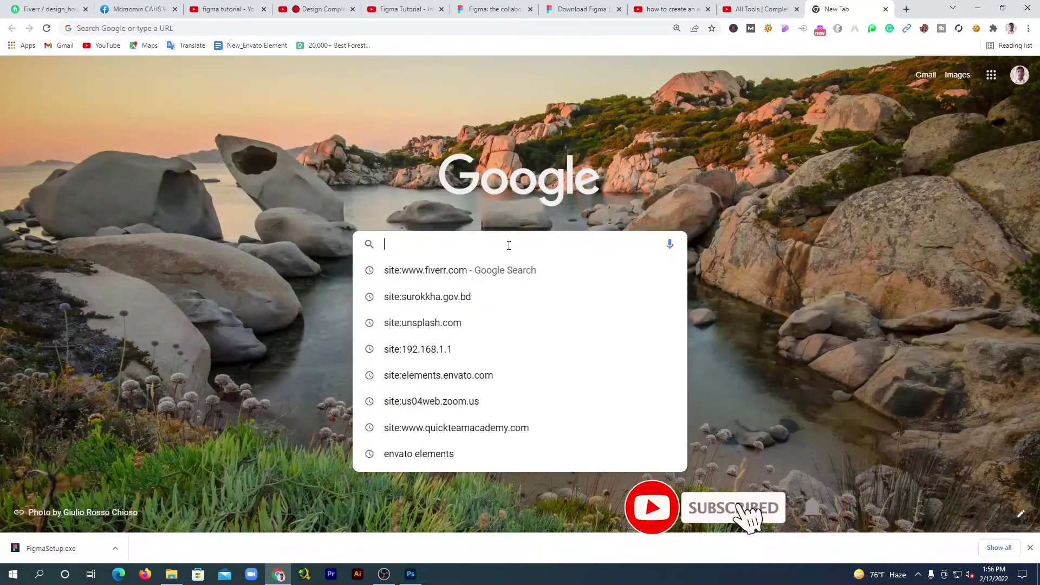
pyautogui.write('DI')
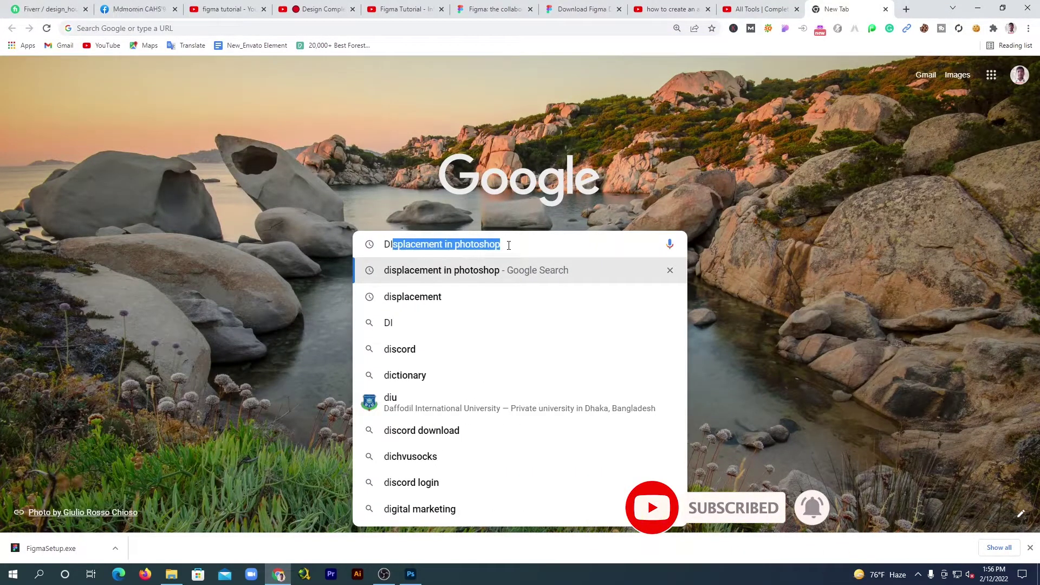
pyautogui.press('Return')
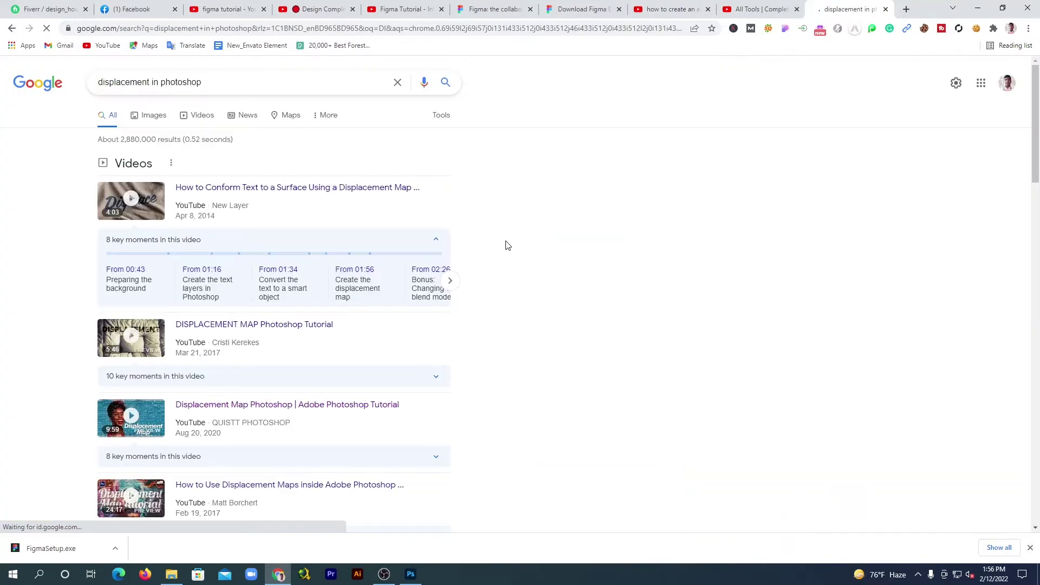
# Preview several image results, including the embroidered, carved-lettering and cloth examples, then minimize Chrome
pyautogui.click(154, 119)
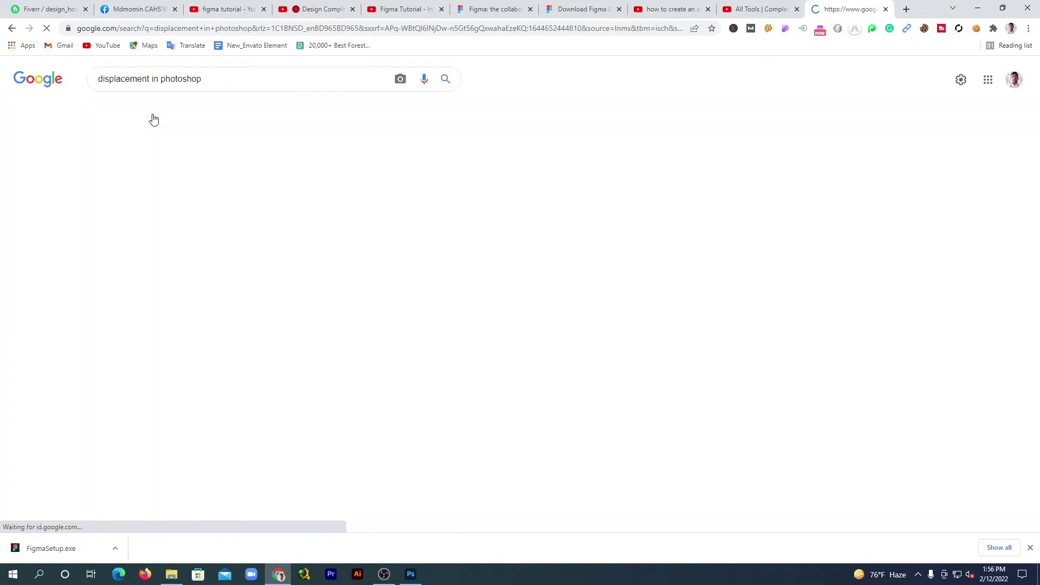
pyautogui.click(107, 230)
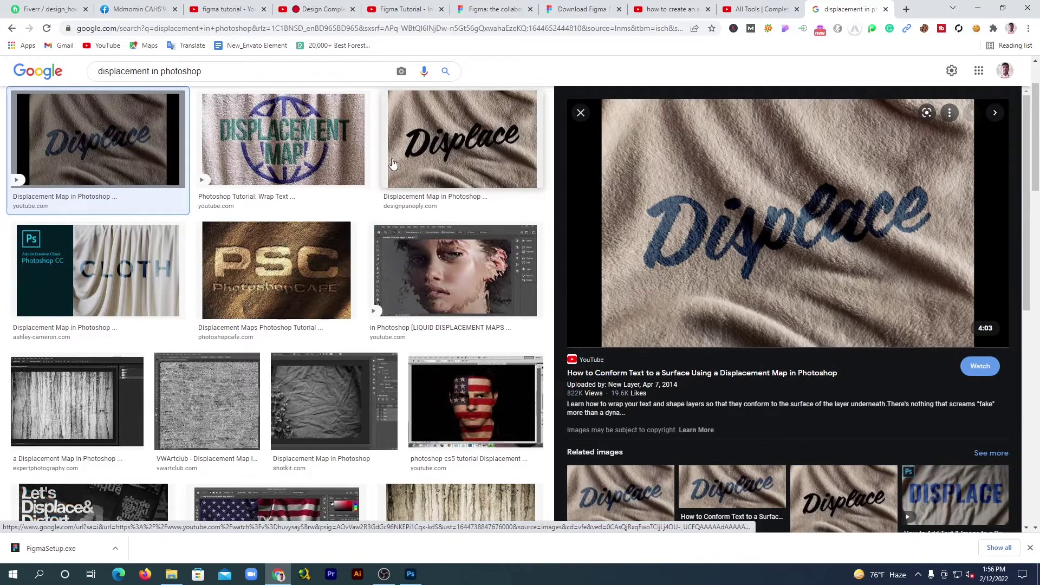
pyautogui.click(347, 140)
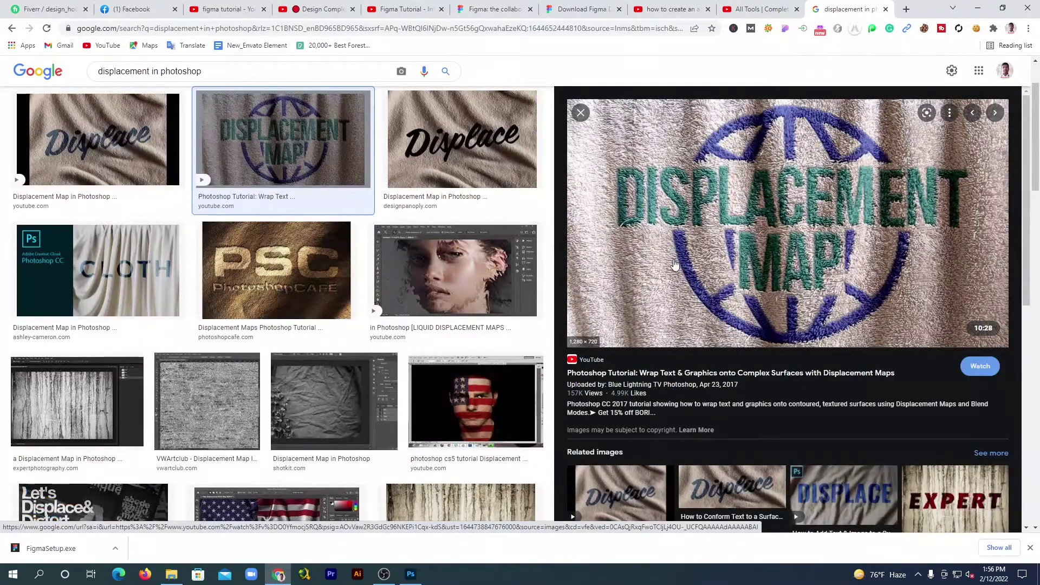
pyautogui.click(293, 253)
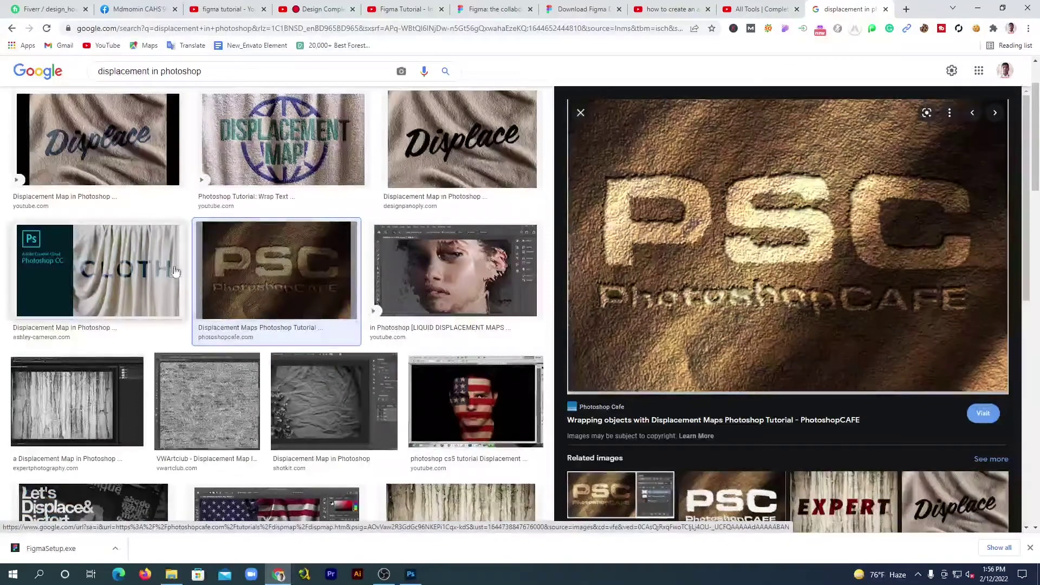
pyautogui.click(121, 272)
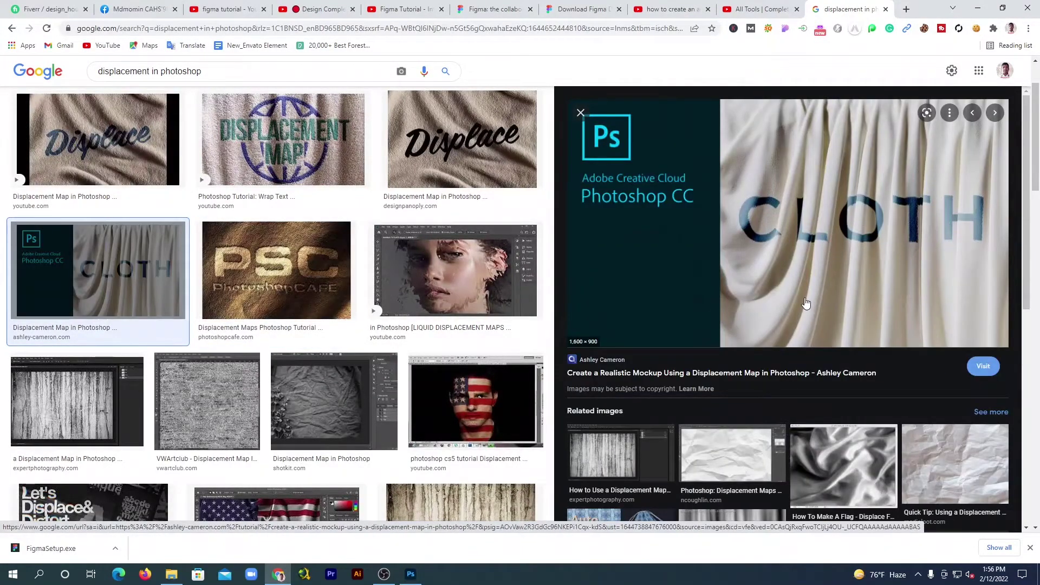
pyautogui.scroll(-2, 731, 343)
pyautogui.scroll(-1, 763, 337)
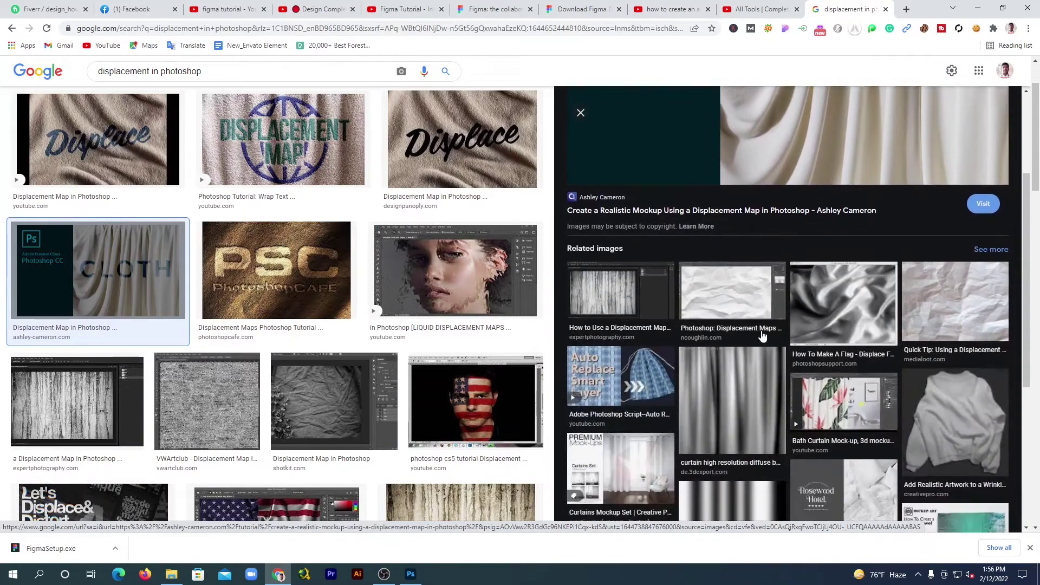
pyautogui.click(978, 8)
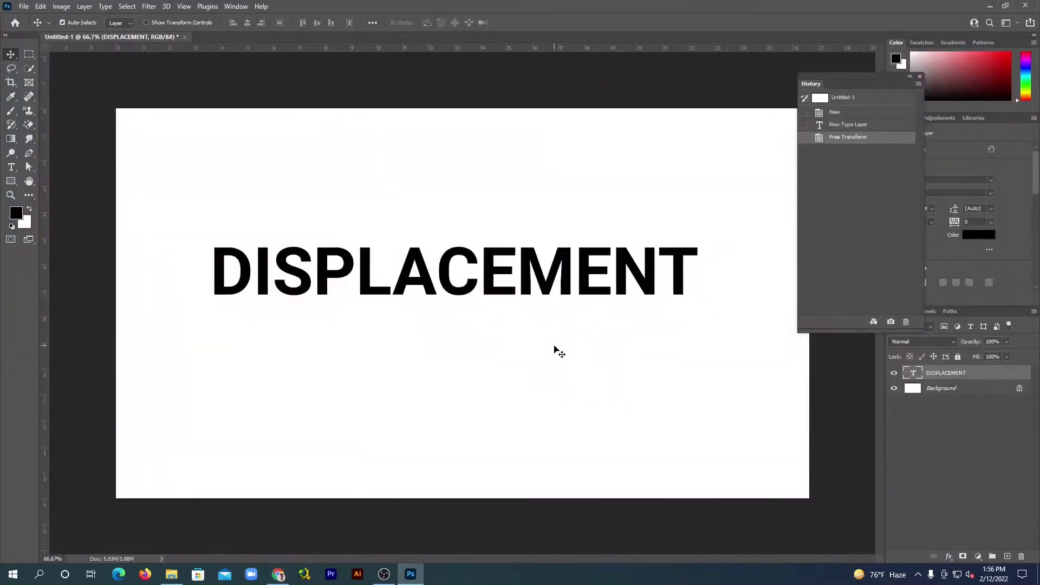
# Open jackson-david-yXZ8PKZFrIE-unsplash.jpg from the Downloads folder
pyautogui.click(24, 6)
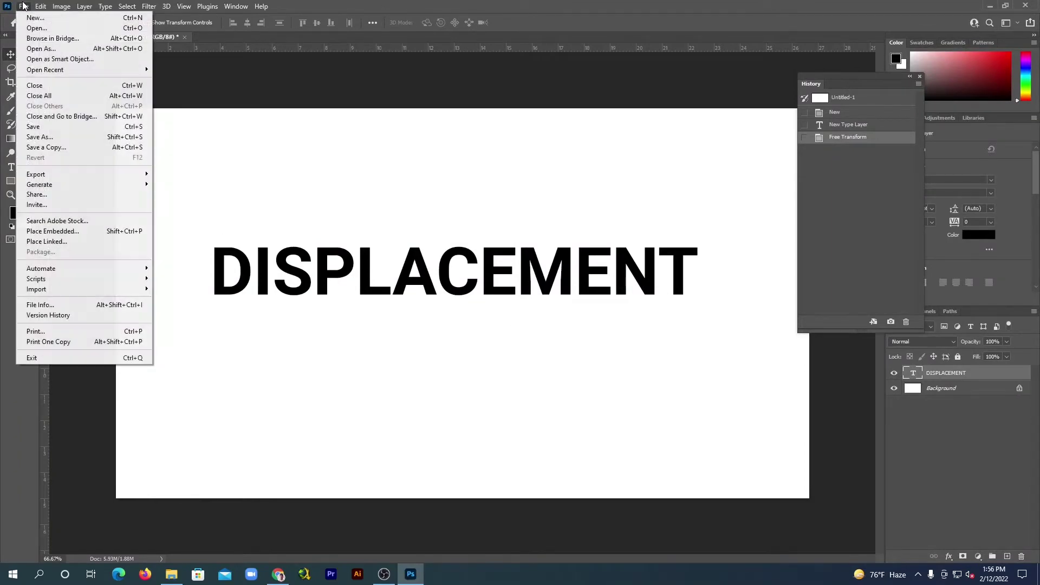
pyautogui.click(33, 28)
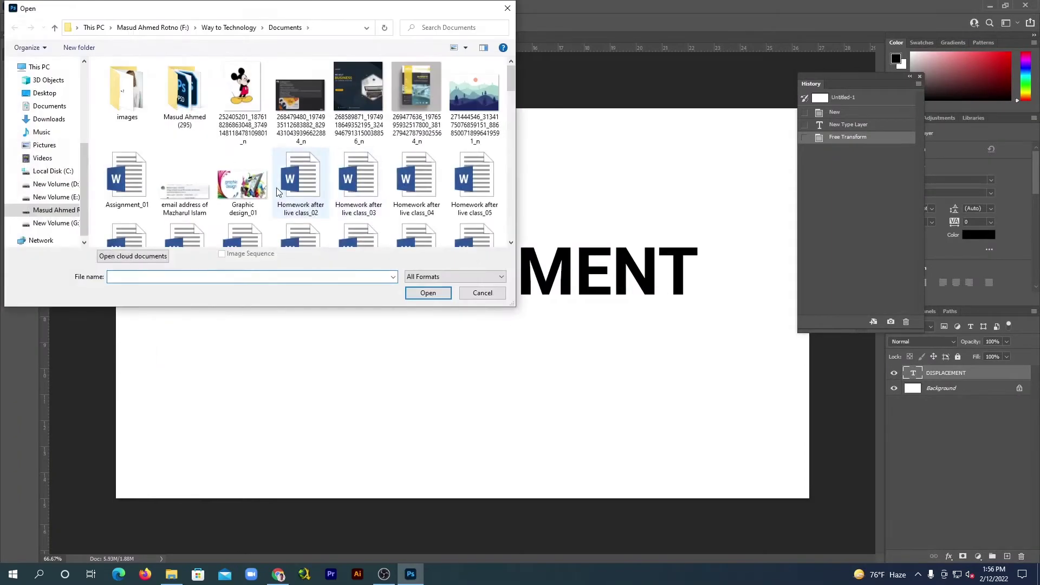
pyautogui.click(65, 119)
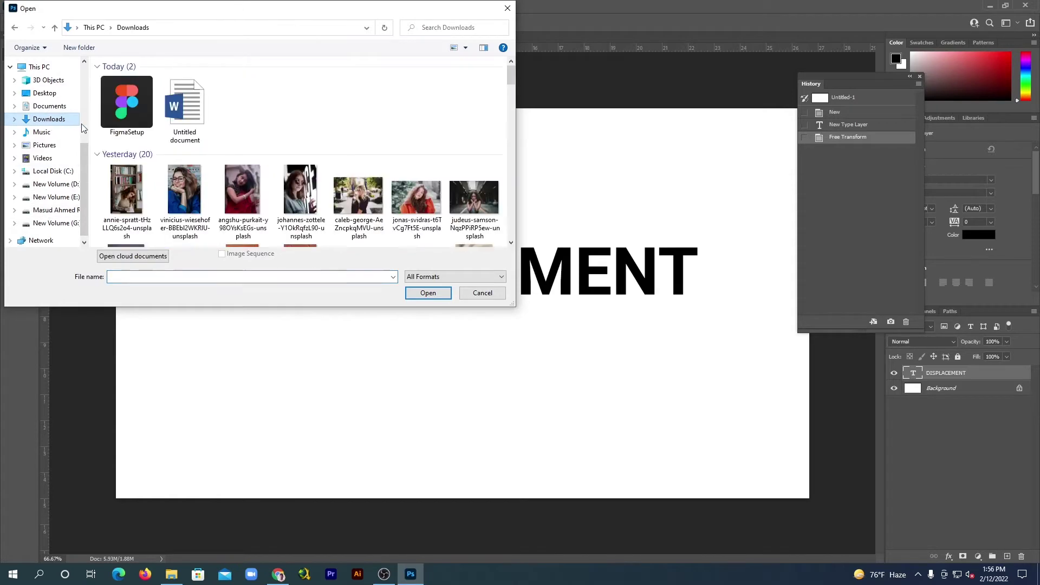
pyautogui.scroll(-2, 254, 156)
pyautogui.scroll(-1, 259, 157)
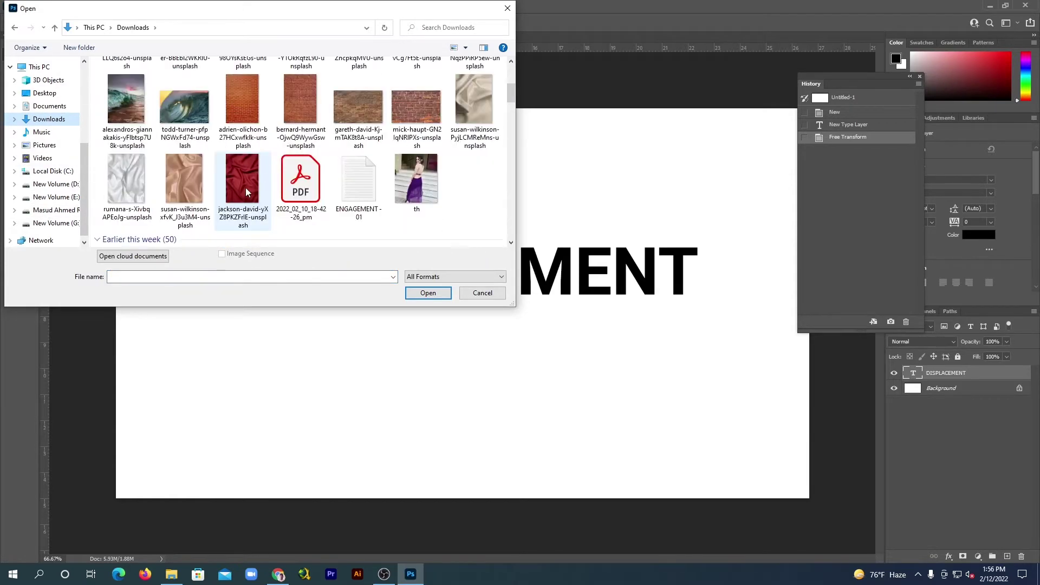
pyautogui.click(231, 183)
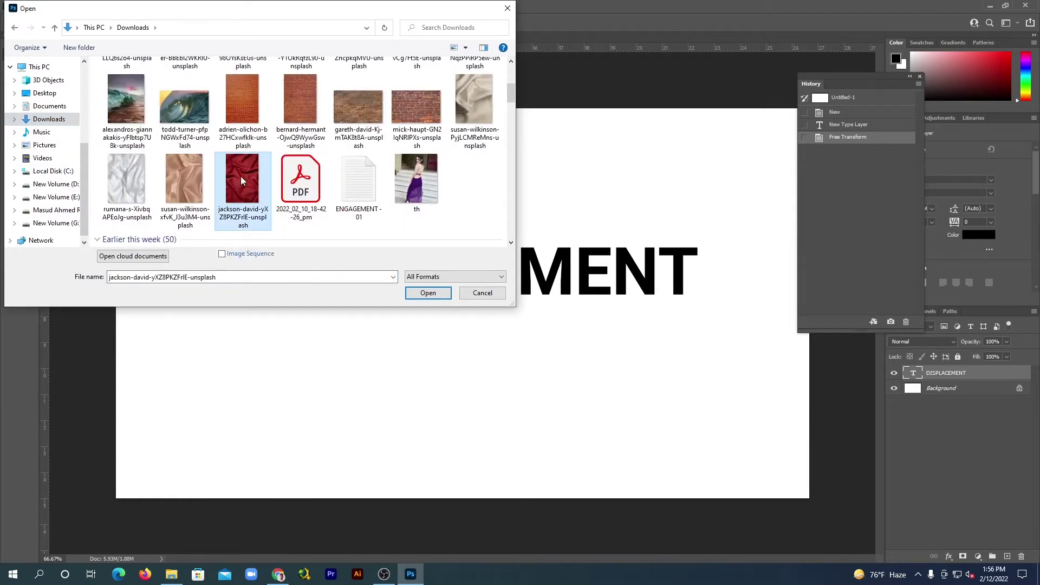
pyautogui.click(428, 293)
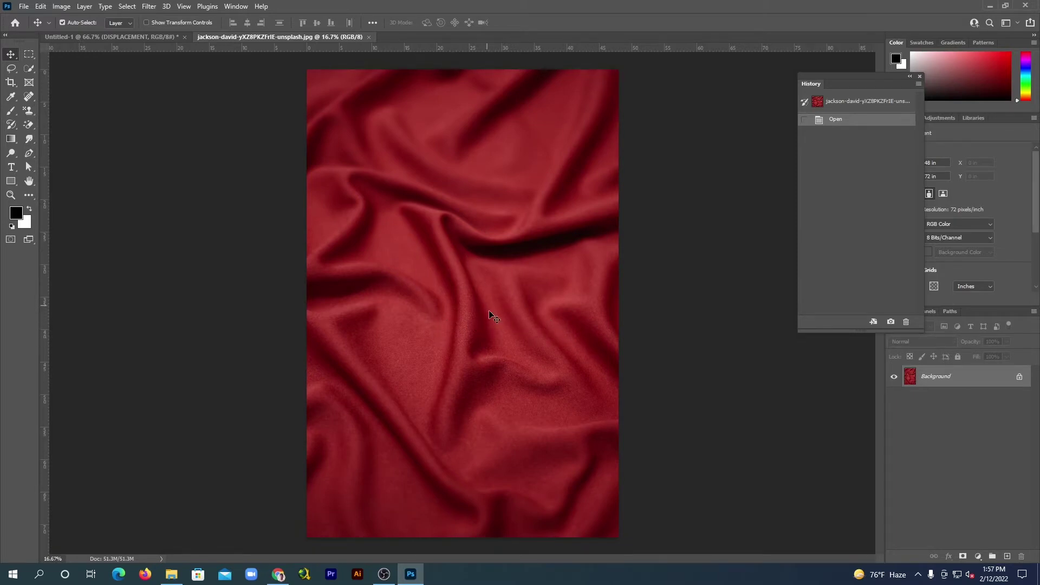
# Unlock the Background into Layer 0 and add a Black & White adjustment layer
pyautogui.click(1019, 378)
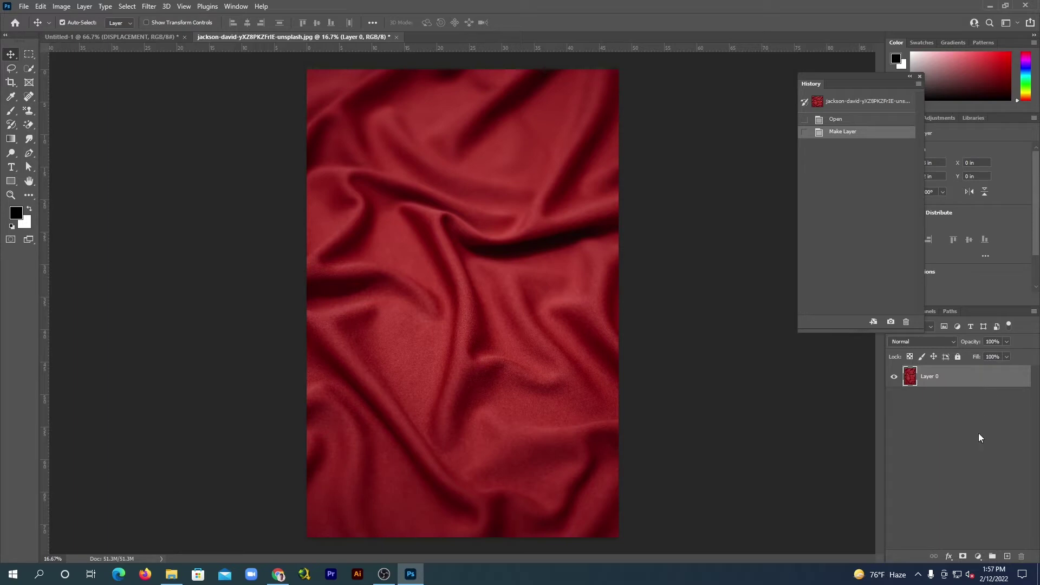
pyautogui.click(977, 557)
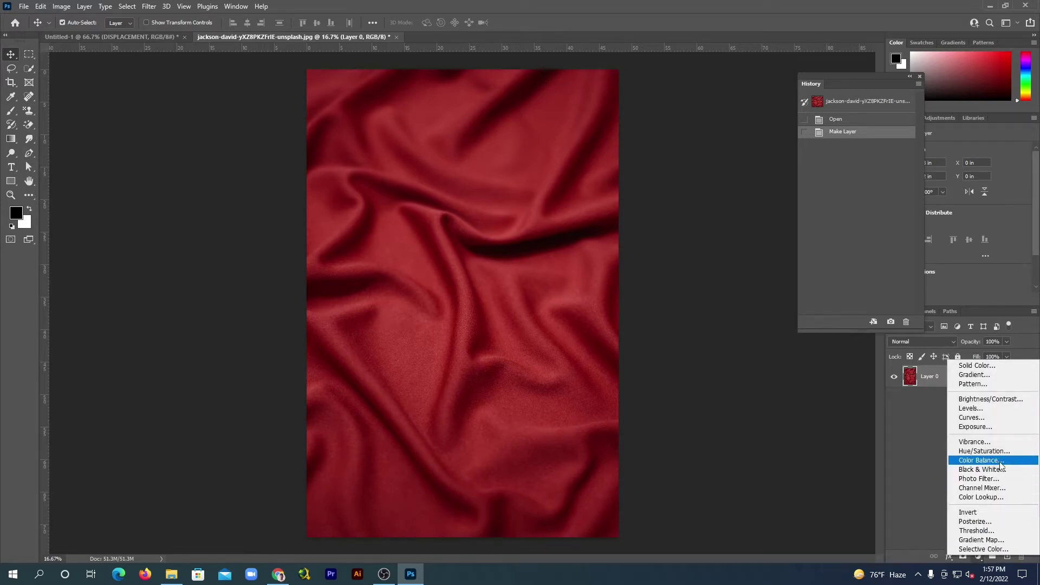
pyautogui.click(994, 471)
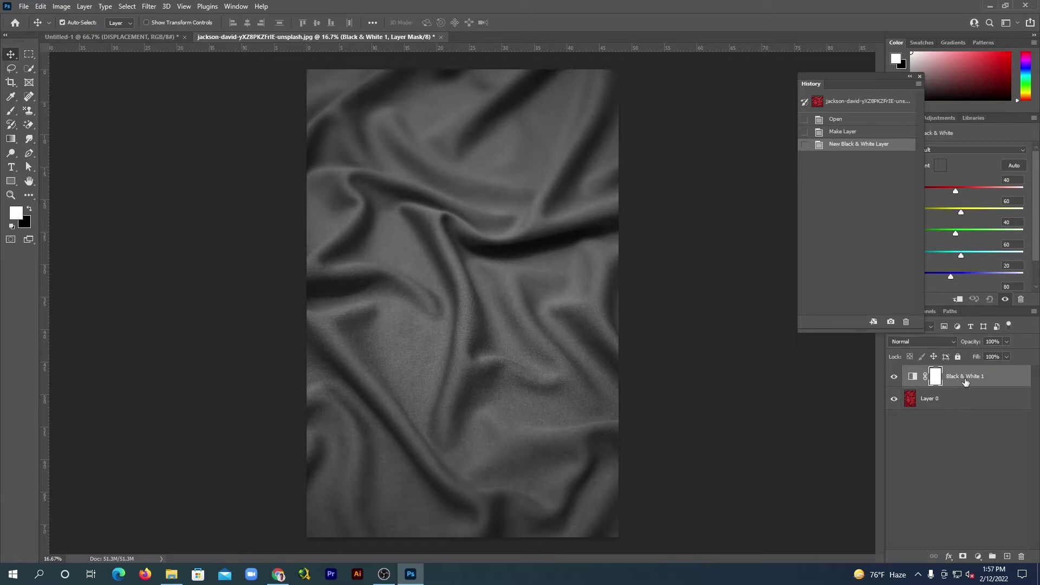
# Convert Layer 0 and the Black & White layer together into one smart object
pyautogui.press('ctrl')
pyautogui.keyDown('ctrl'); pyautogui.click(965, 400); pyautogui.keyUp('ctrl')
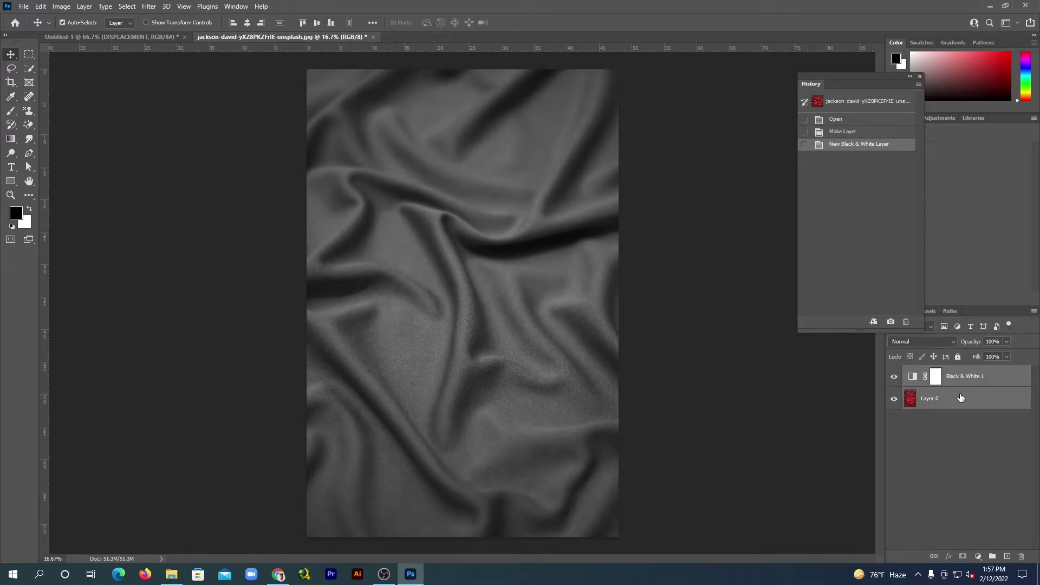
pyautogui.rightClick(959, 398)
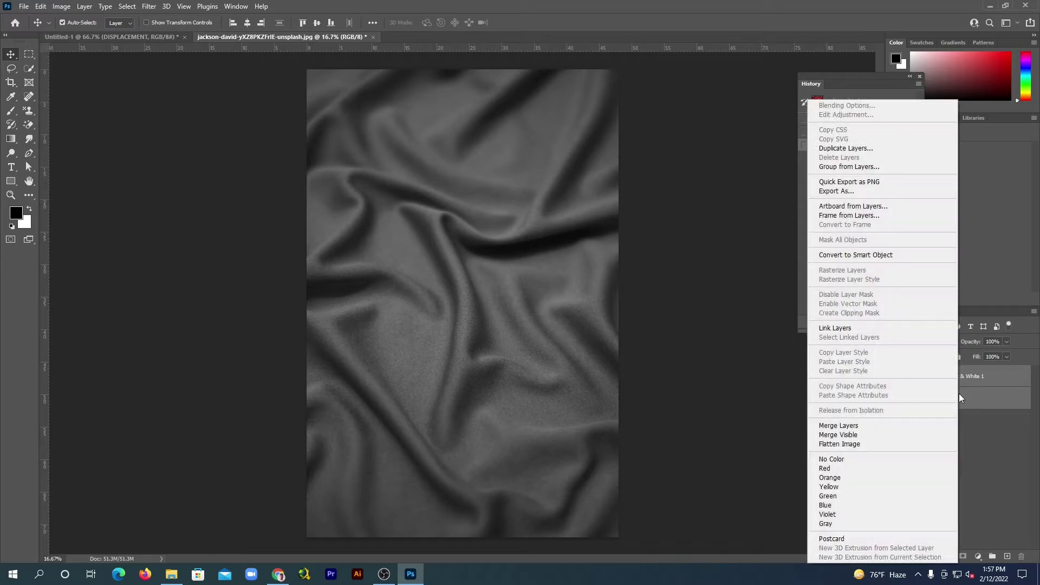
pyautogui.click(892, 255)
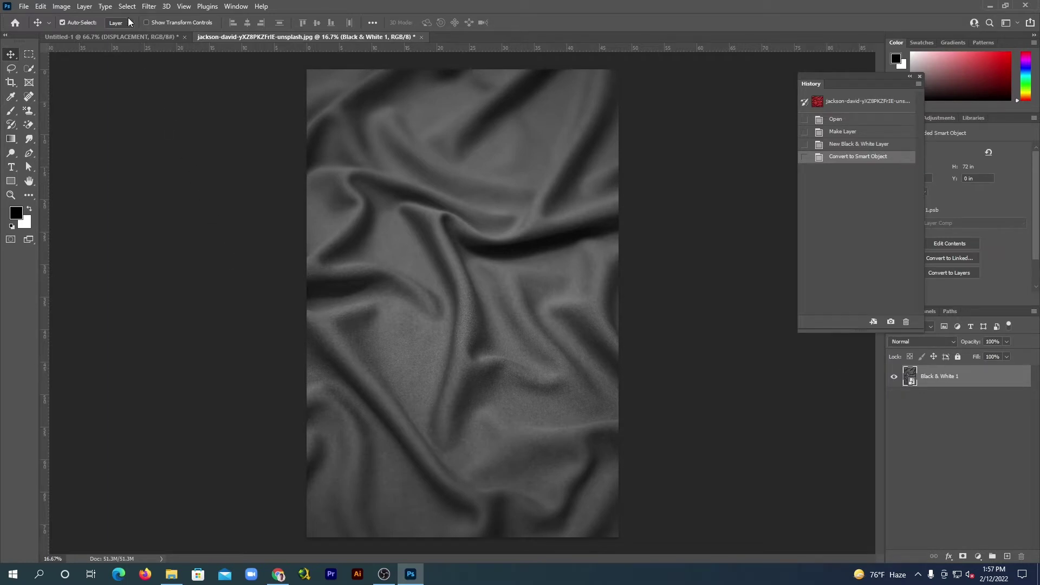
pyautogui.click(149, 7)
pyautogui.moveTo(207, 145)
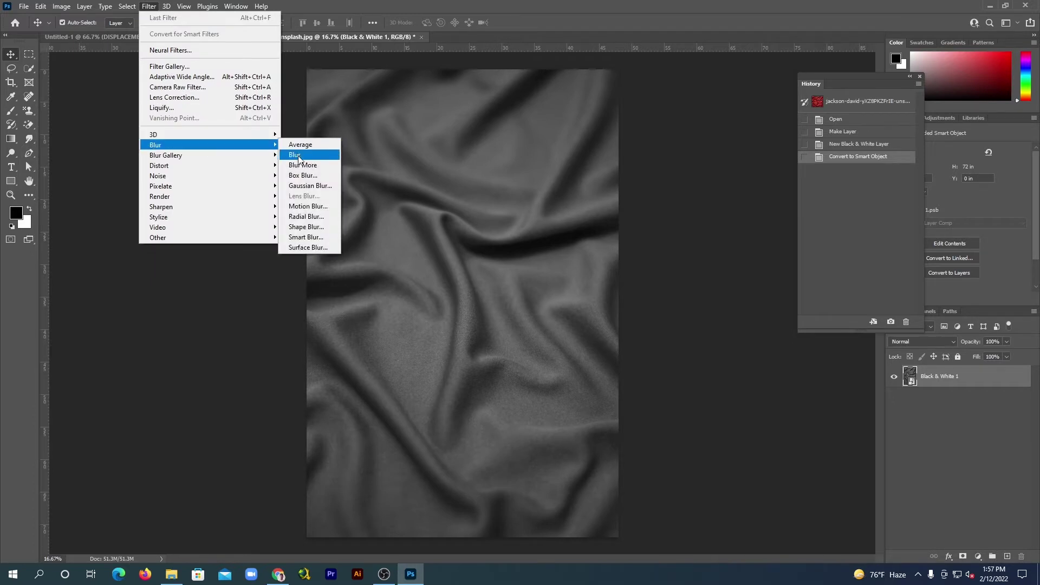
# Apply a 0.1-pixel Gaussian Blur to the fabric smart object, previewing at 50%
pyautogui.click(313, 186)
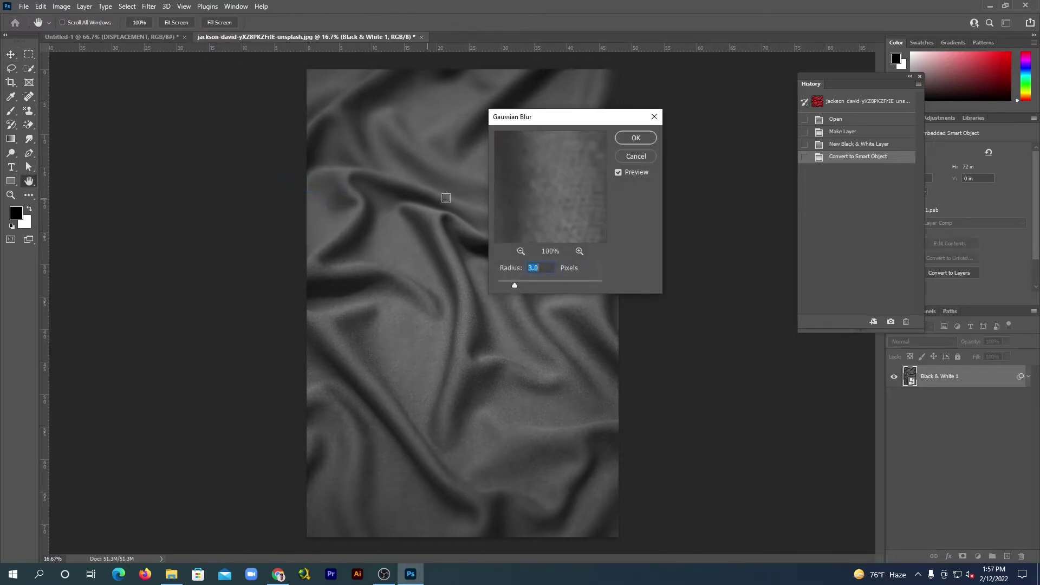
pyautogui.click(521, 251)
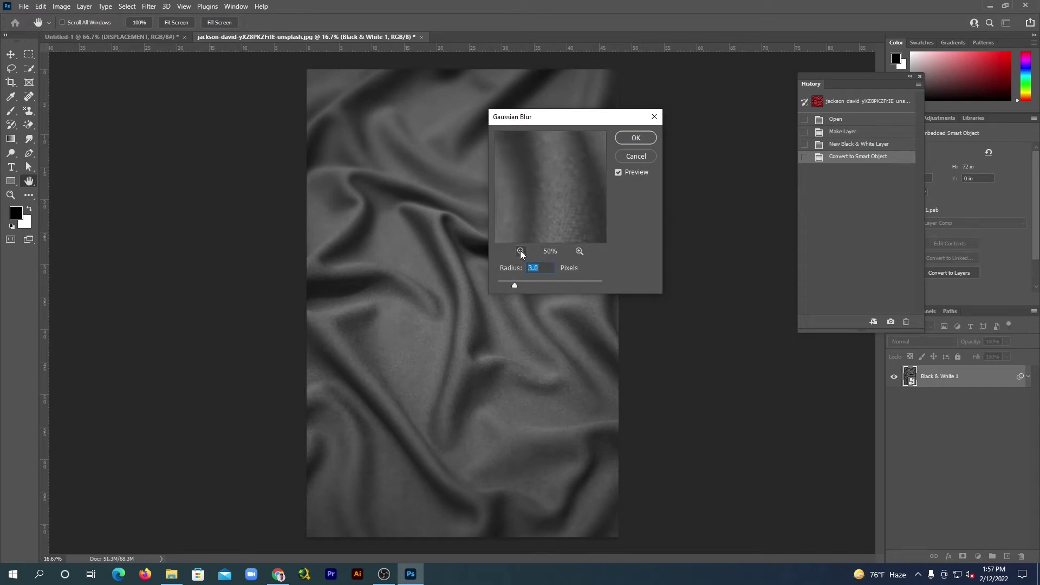
pyautogui.moveTo(519, 284); pyautogui.dragTo(500, 284)
pyautogui.click(643, 138)
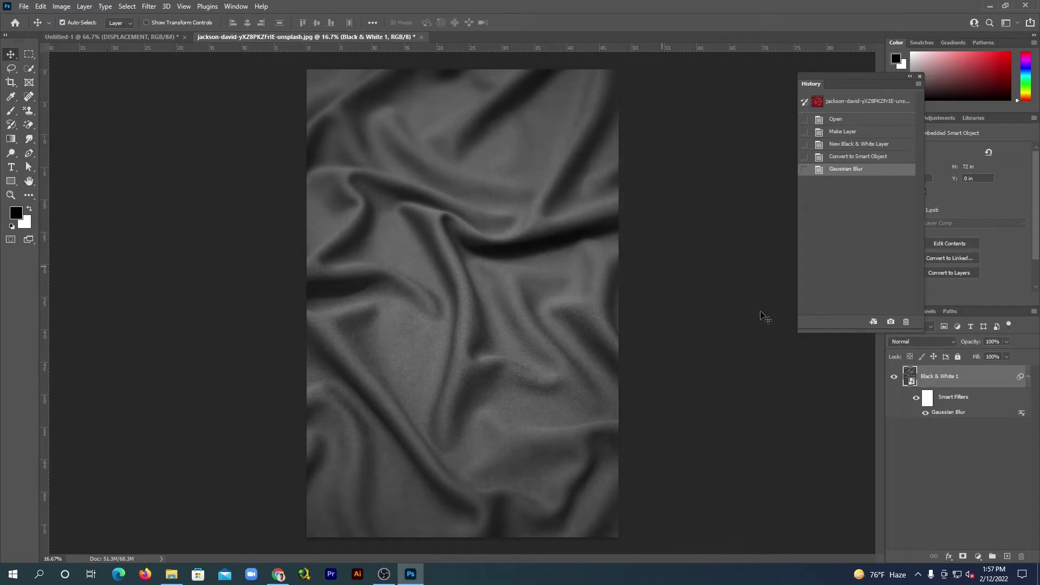
# Wrap the blurred layer in a smart object and duplicate it into a new 'displacement' document
pyautogui.rightClick(972, 378)
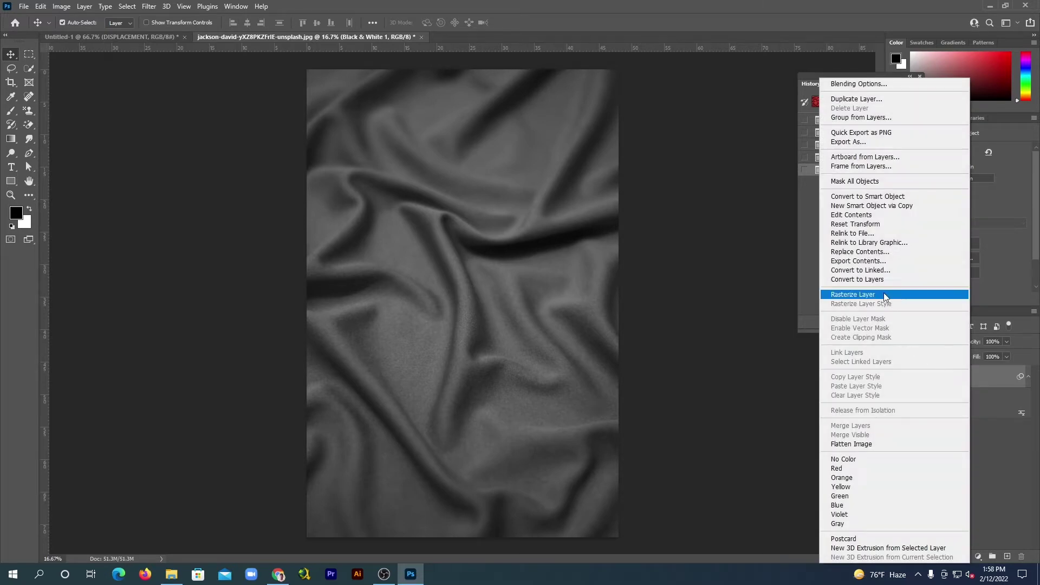
pyautogui.click(901, 197)
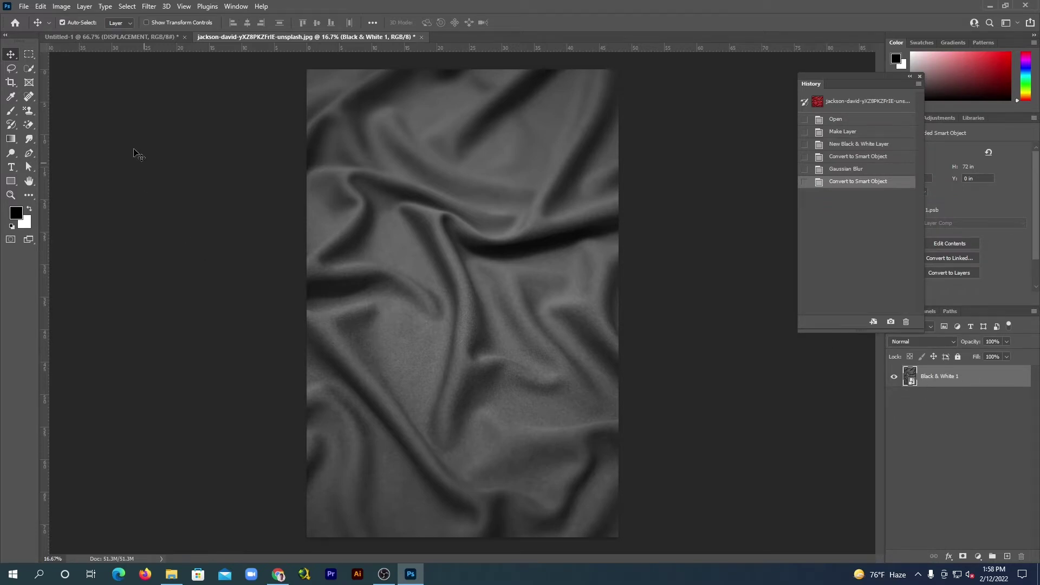
pyautogui.click(85, 7)
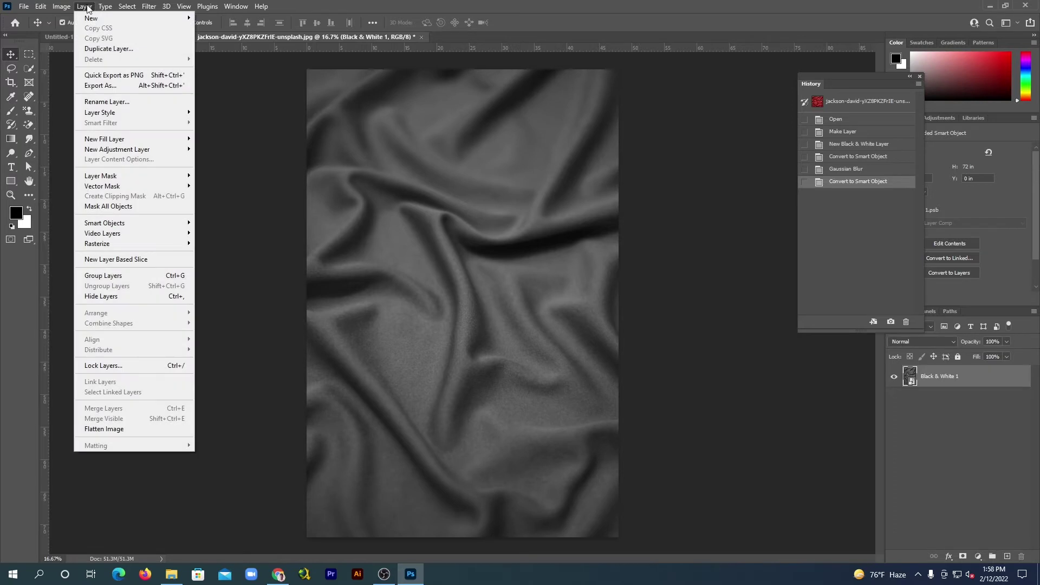
pyautogui.click(109, 50)
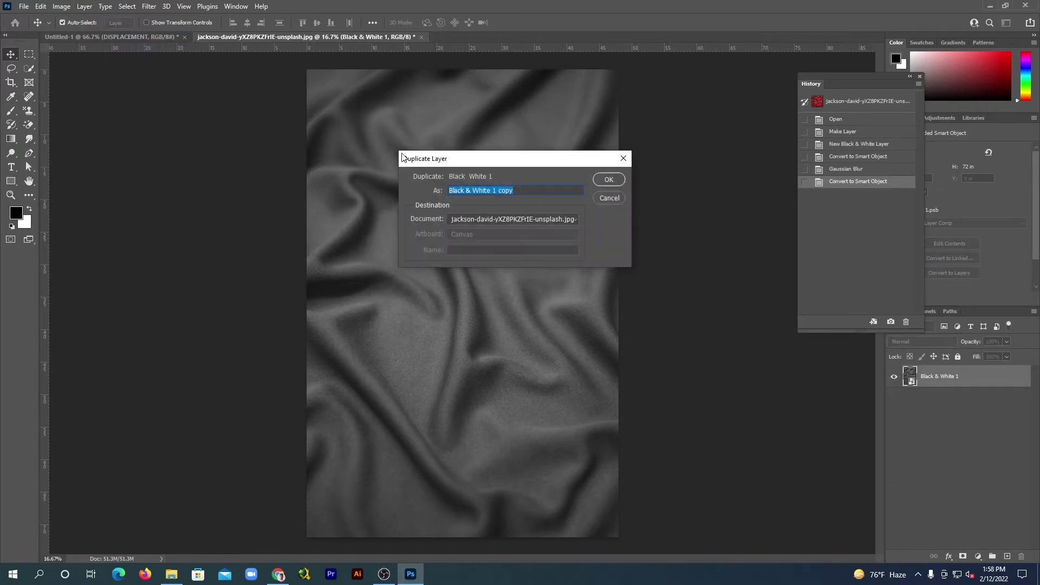
pyautogui.click(509, 220)
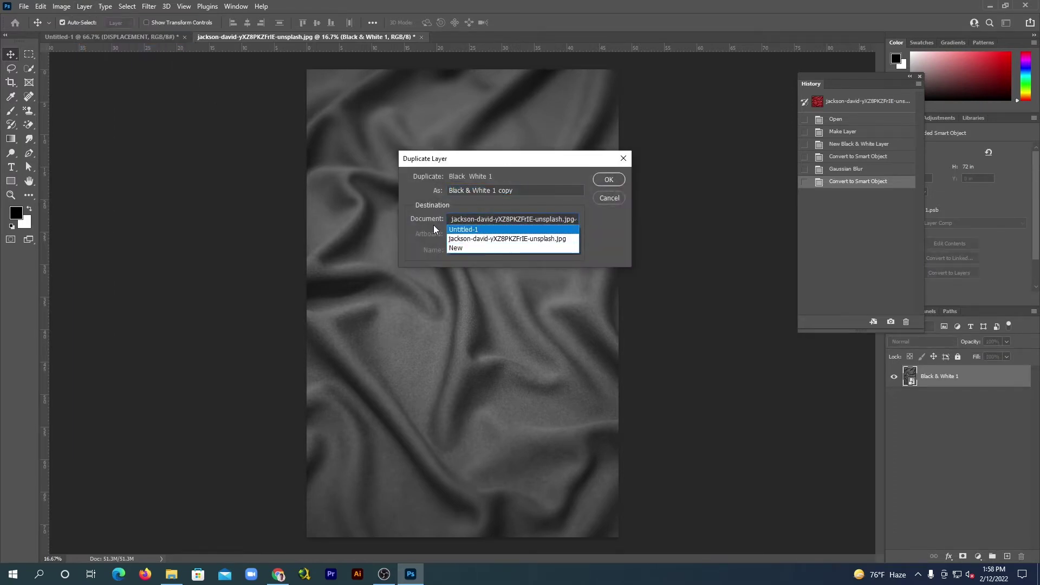
pyautogui.click(458, 249)
pyautogui.write('displacement')
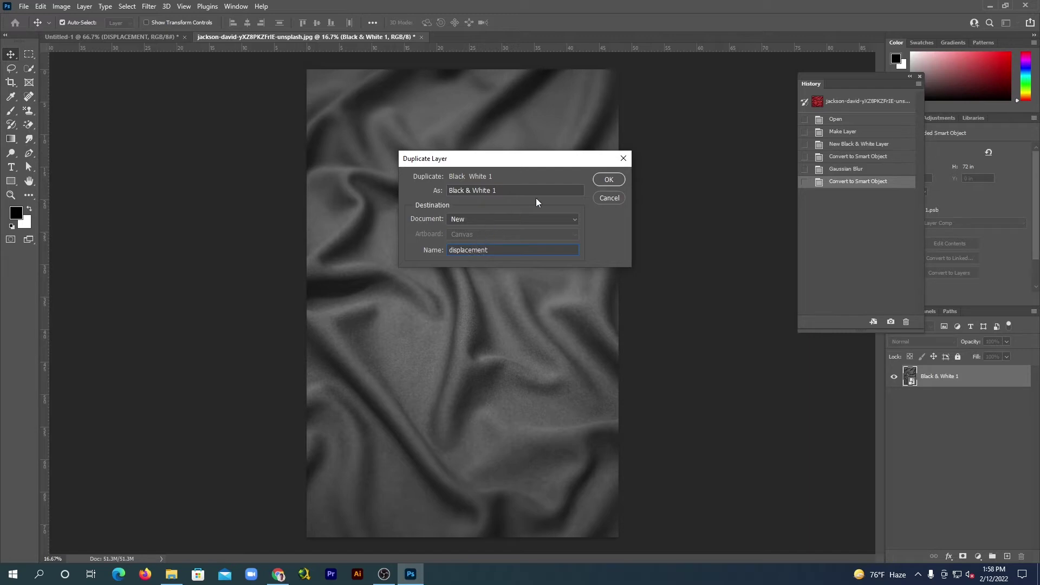
pyautogui.click(603, 180)
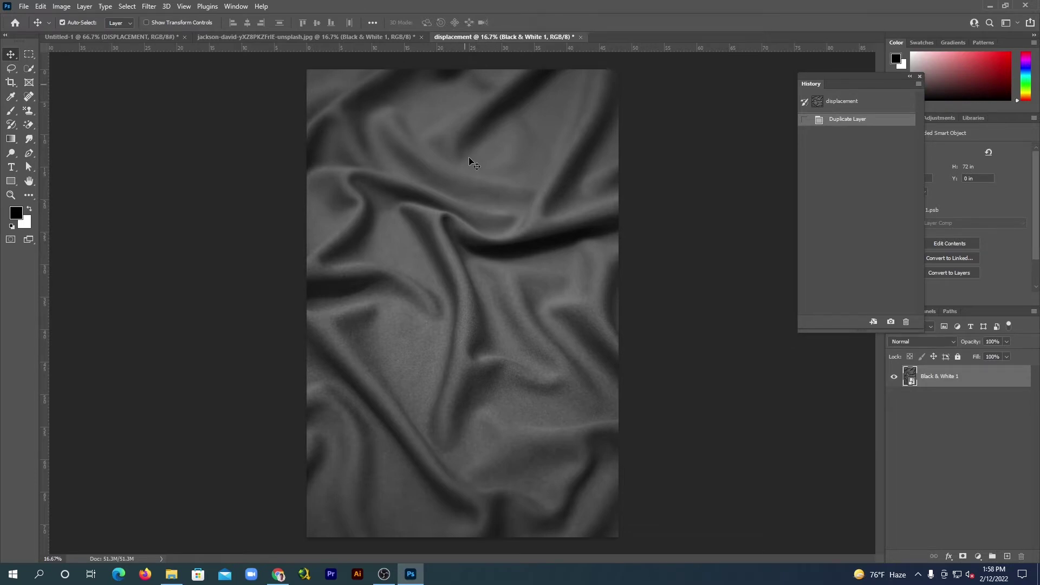
# Save the displacement document to the Desktop as displacement_01.psd on this computer
pyautogui.click(285, 38)
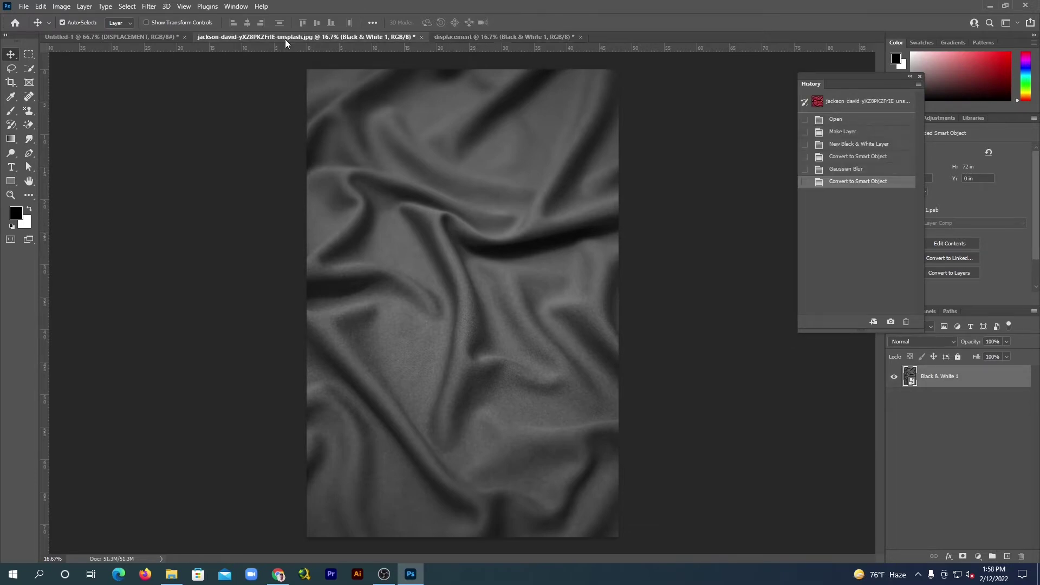
pyautogui.click(461, 37)
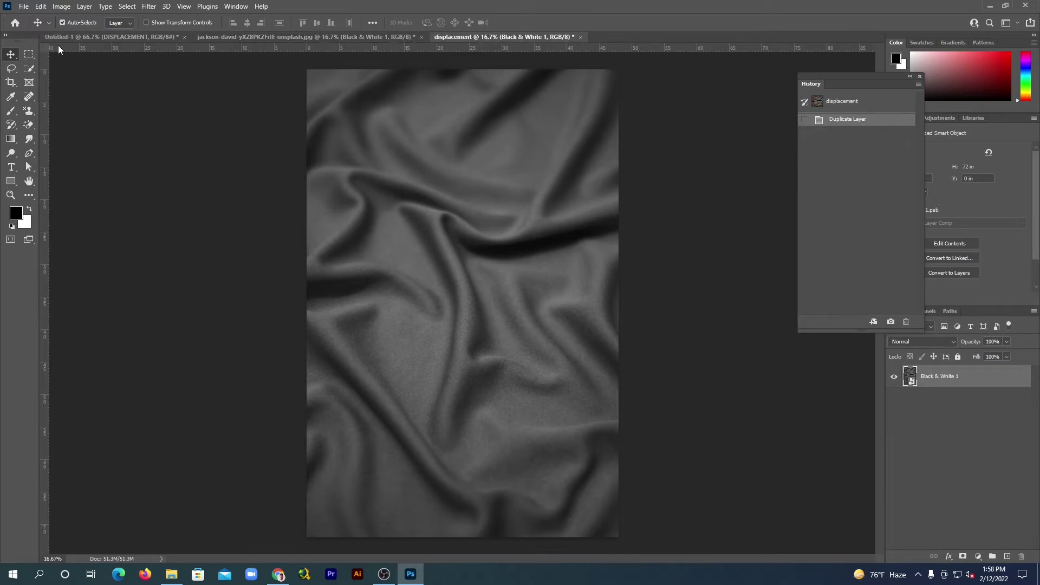
pyautogui.click(23, 6)
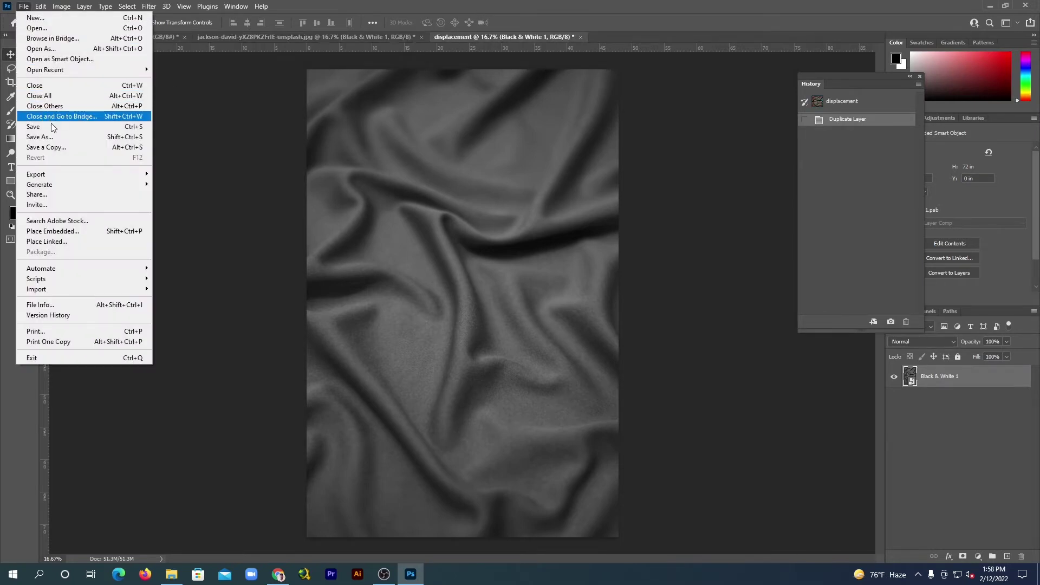
pyautogui.click(54, 140)
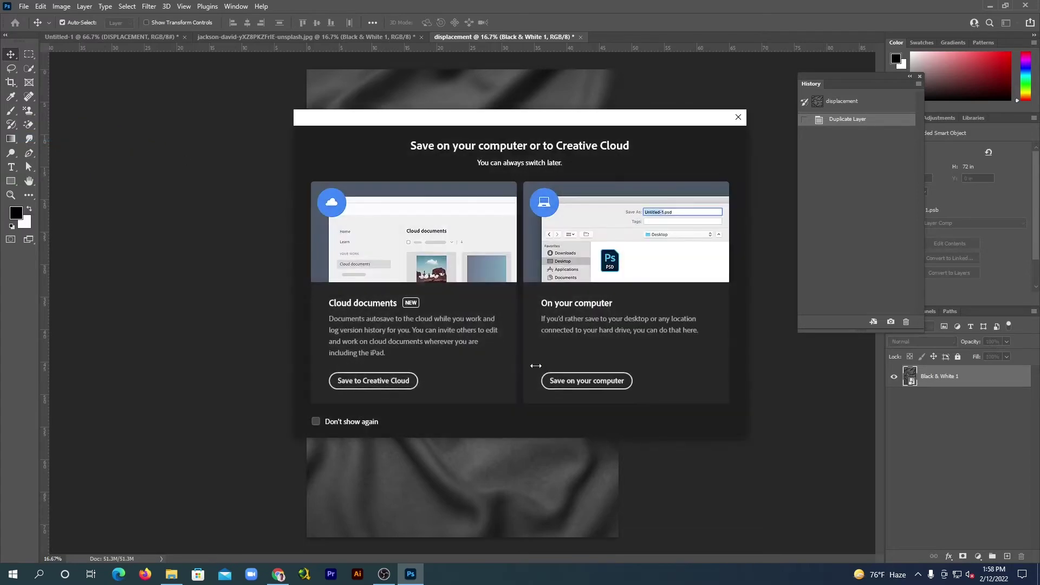
pyautogui.click(588, 381)
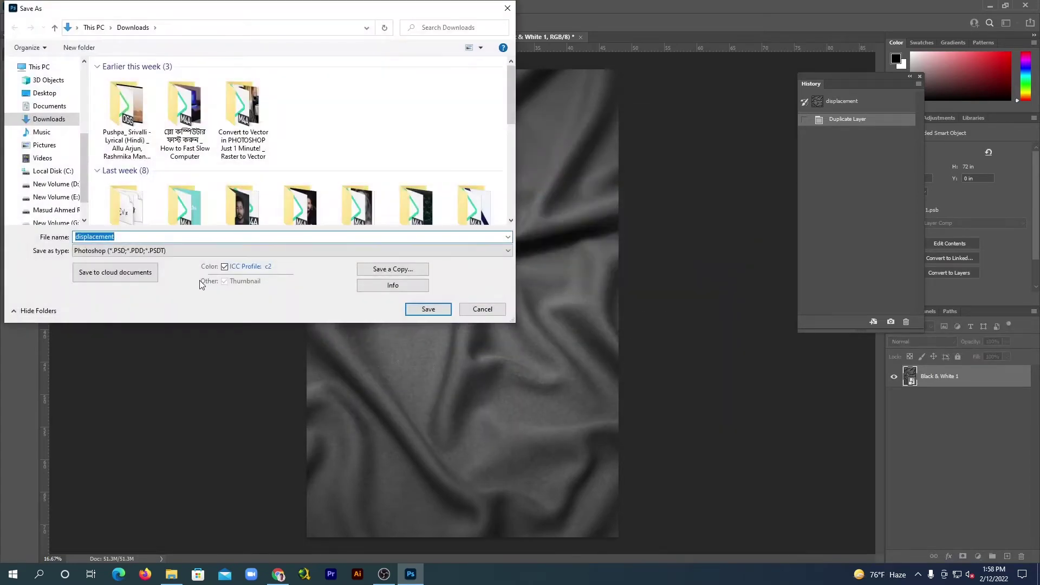
pyautogui.click(44, 92)
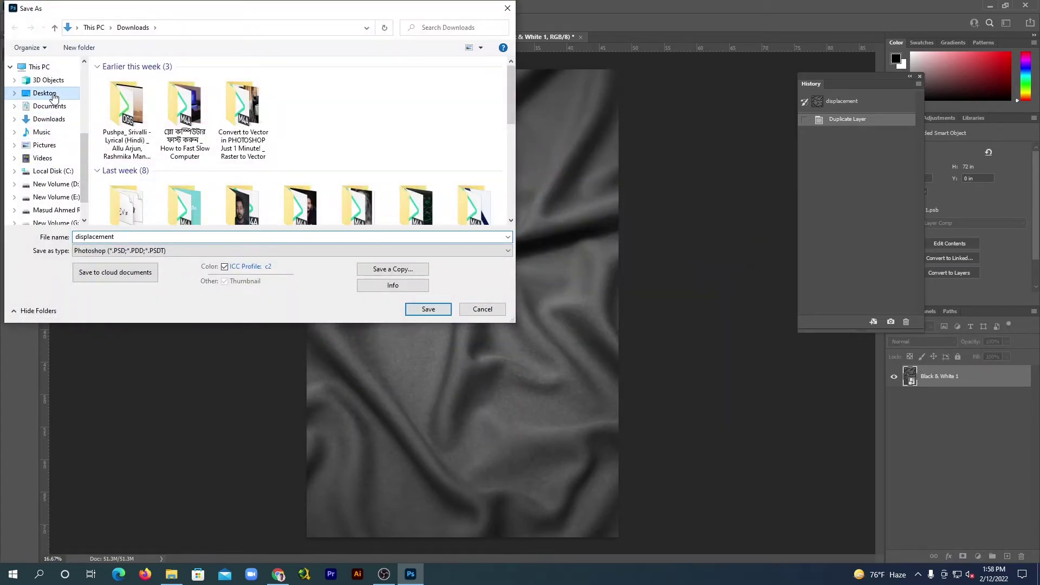
pyautogui.doubleClick(151, 236)
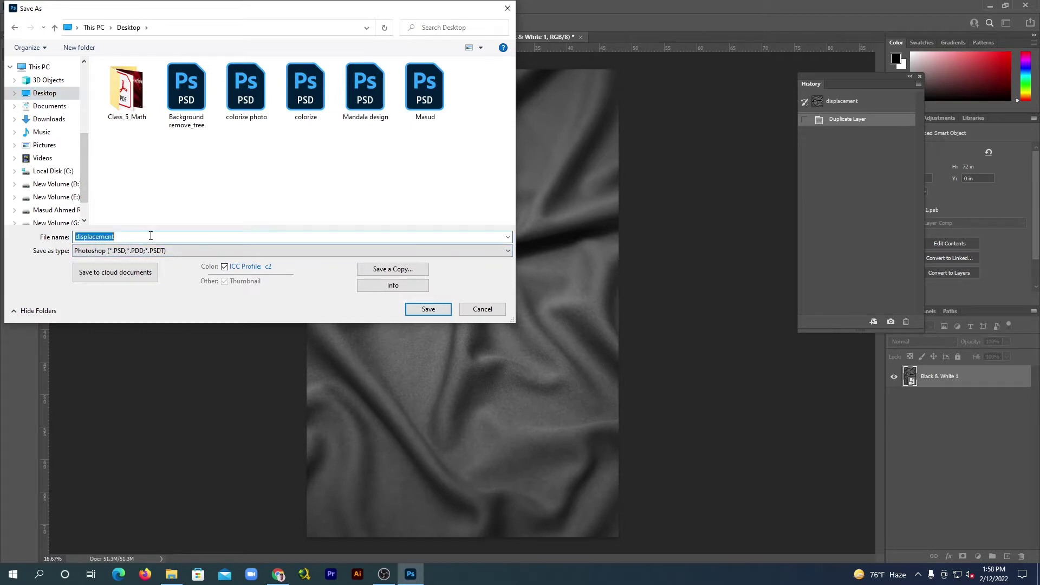
pyautogui.click(151, 236)
pyautogui.write('_01')
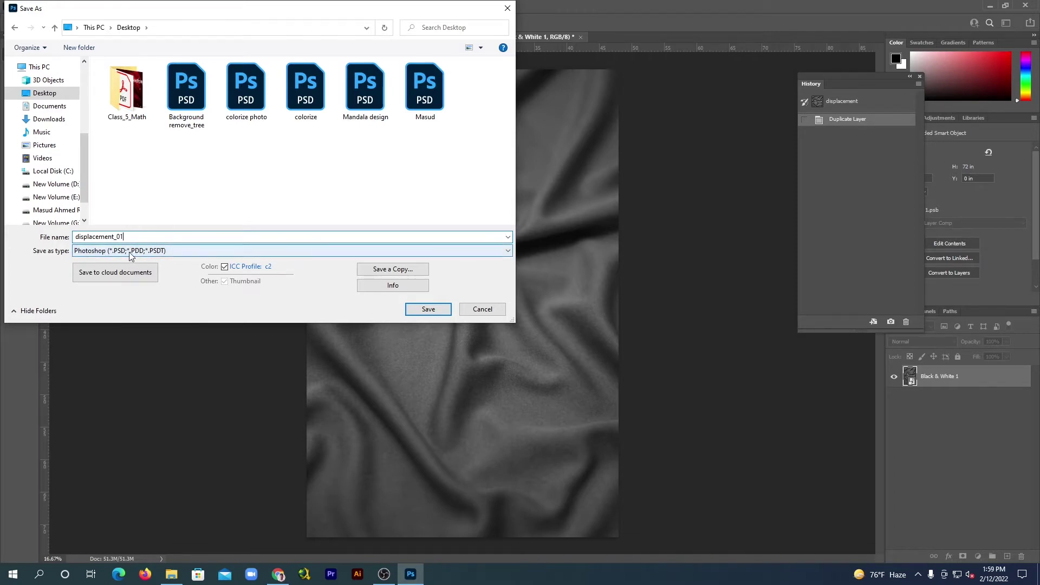
pyautogui.click(428, 310)
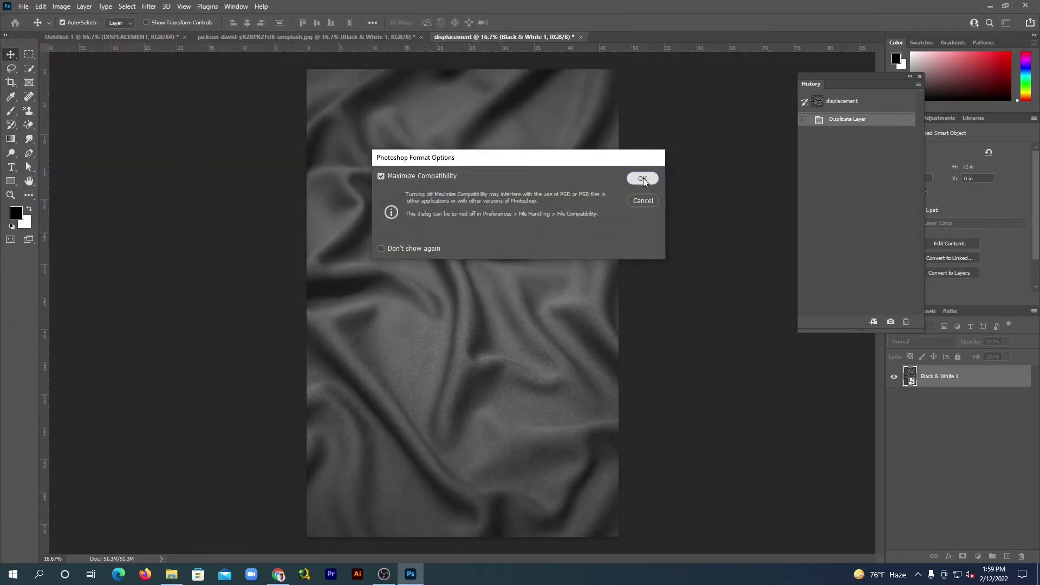
pyautogui.click(643, 179)
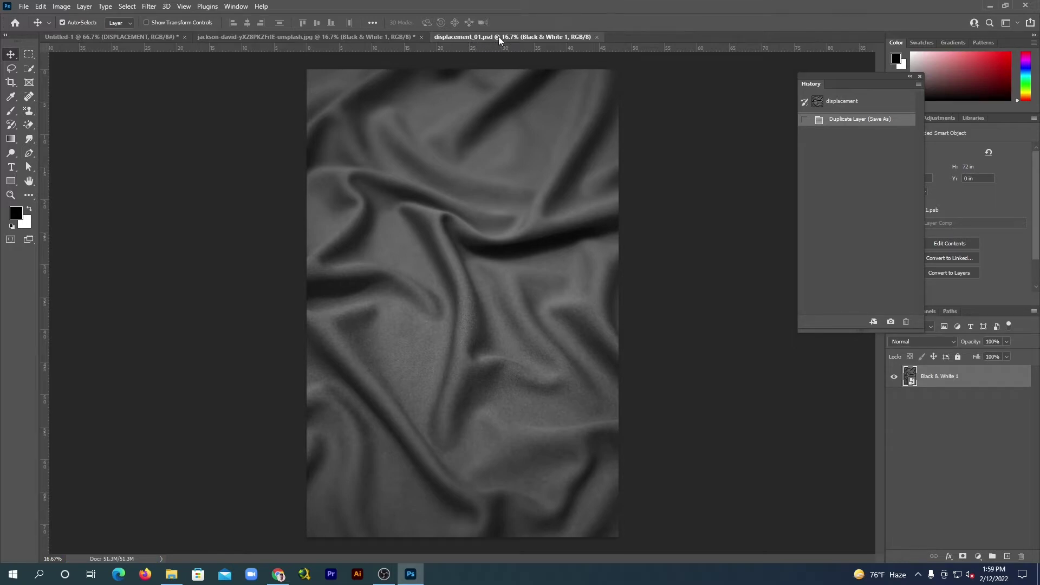
# Close displacement_01.psd and undo the fabric photo back to the original red Layer 0
pyautogui.click(596, 37)
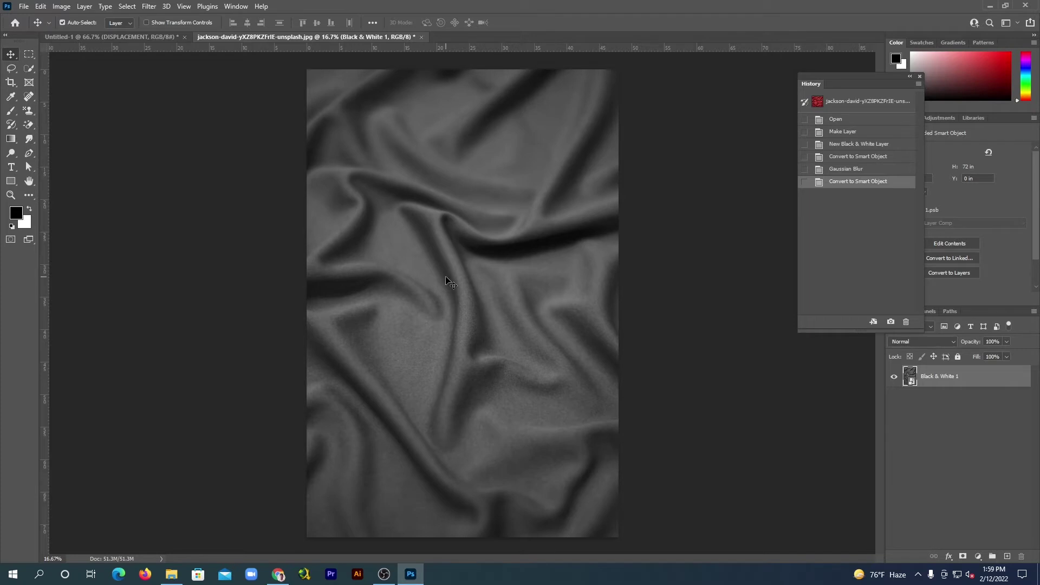
pyautogui.hotkey('ctrl', 'z')
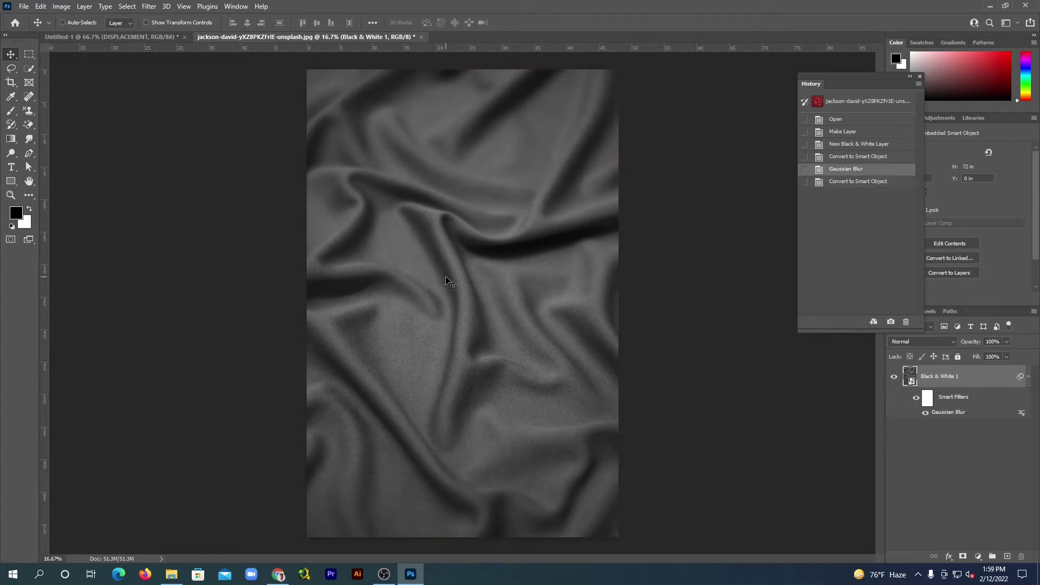
pyautogui.hotkey('ctrl', 'z')
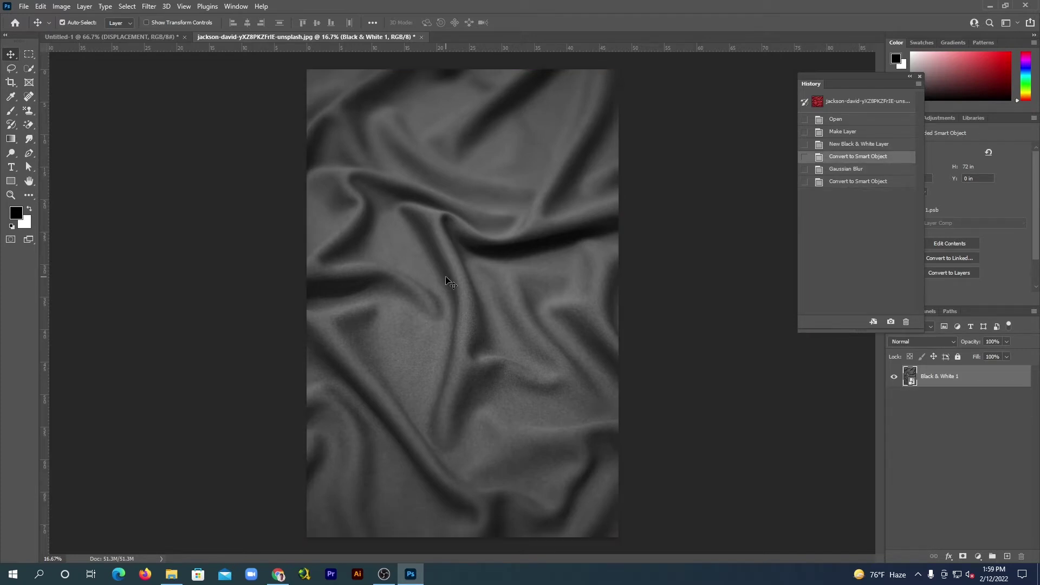
pyautogui.hotkey('ctrl', 'z')
pyautogui.hotkey('ctrl', 'z')
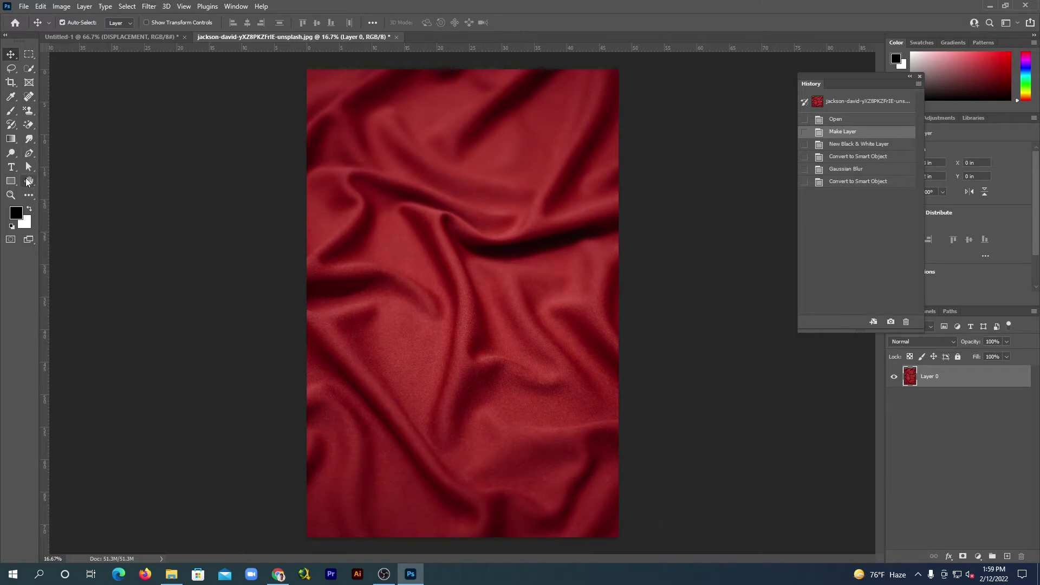
# Start a horizontal text layer on the fabric with white #fff text colour
pyautogui.click(11, 167)
pyautogui.rightClick(11, 167)
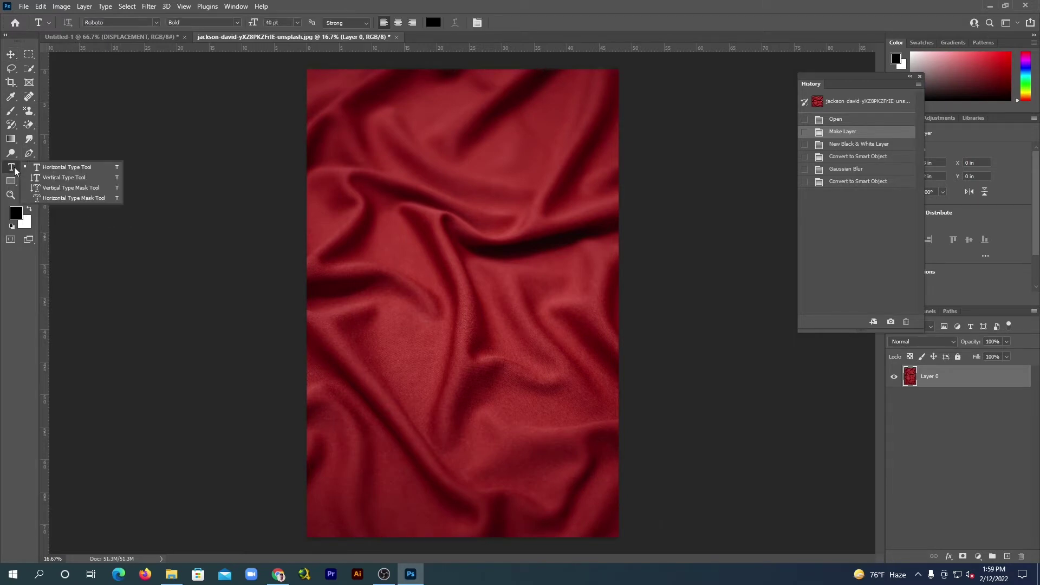
pyautogui.click(61, 168)
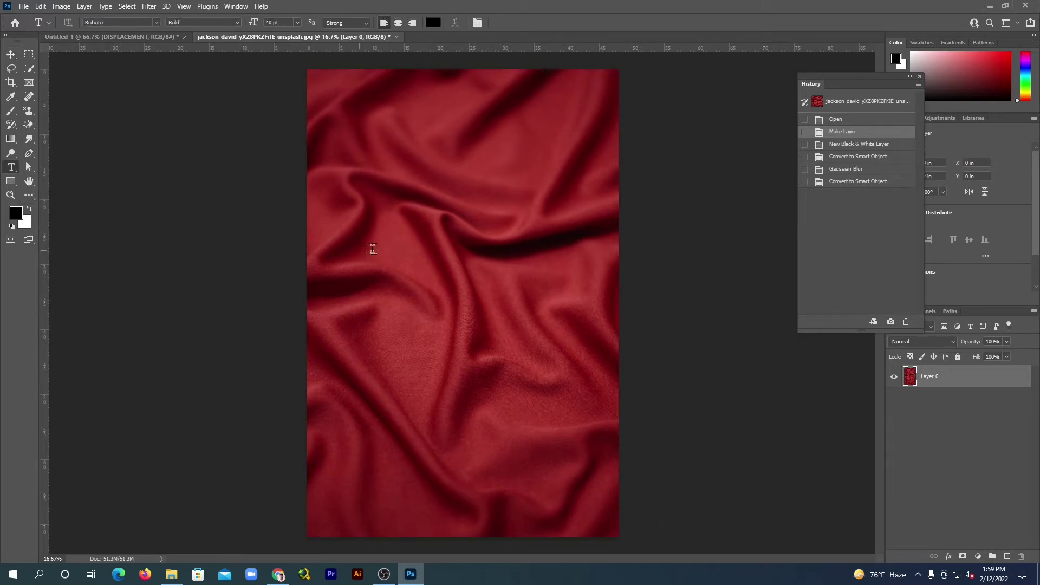
pyautogui.click(352, 307)
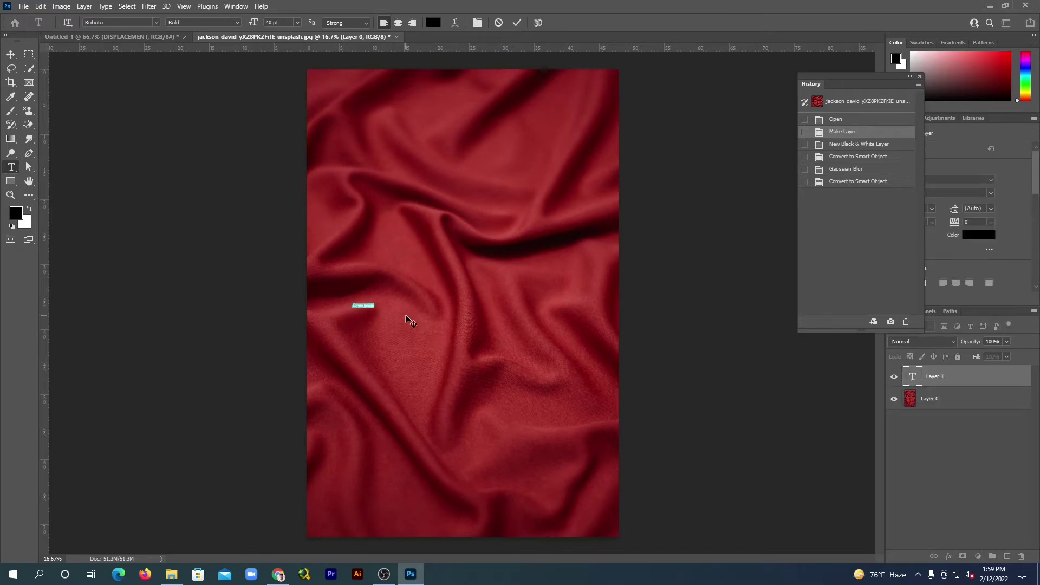
pyautogui.click(433, 23)
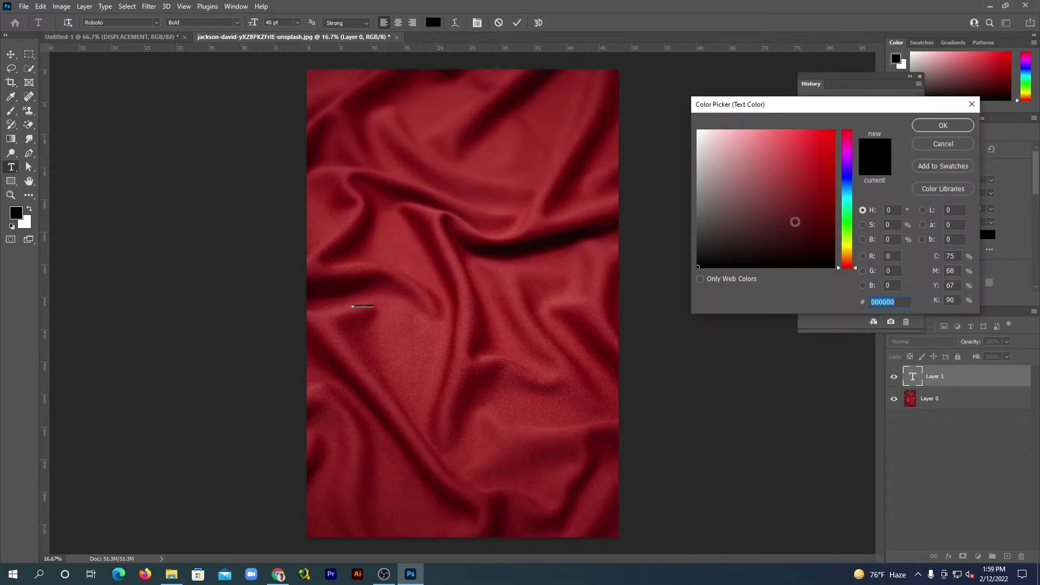
pyautogui.write('f')
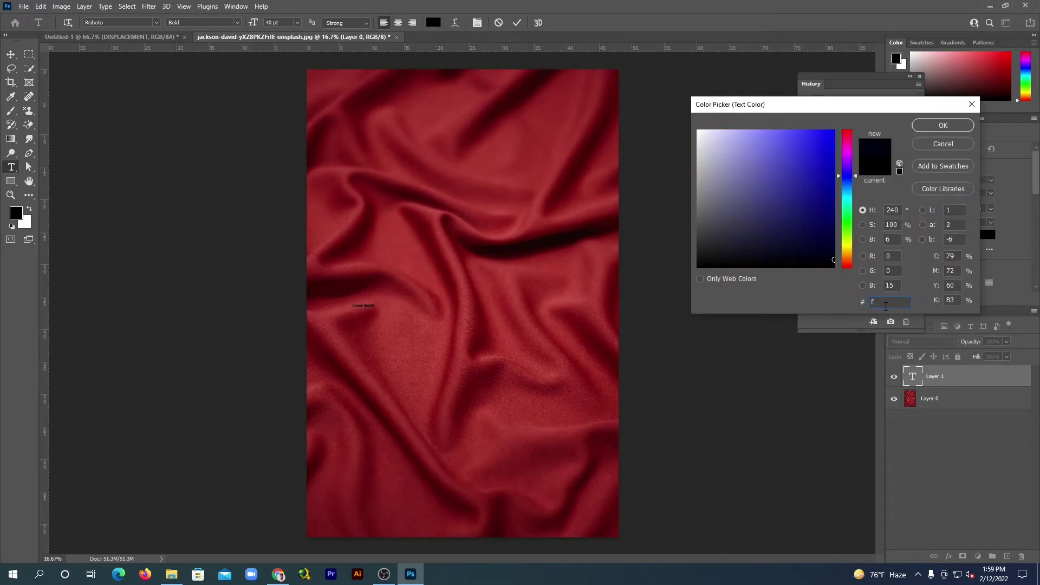
pyautogui.write('ff')
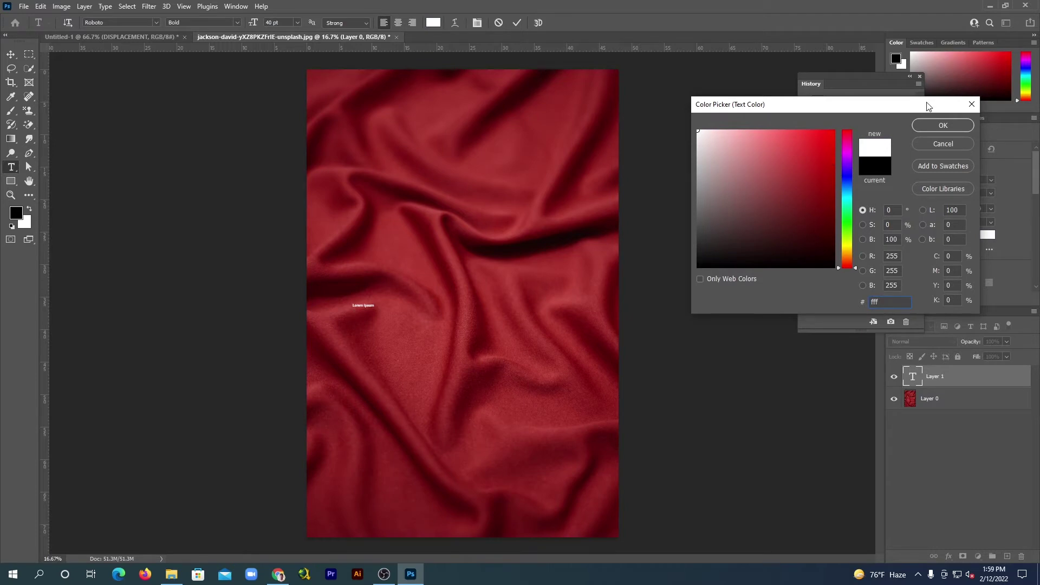
pyautogui.click(928, 126)
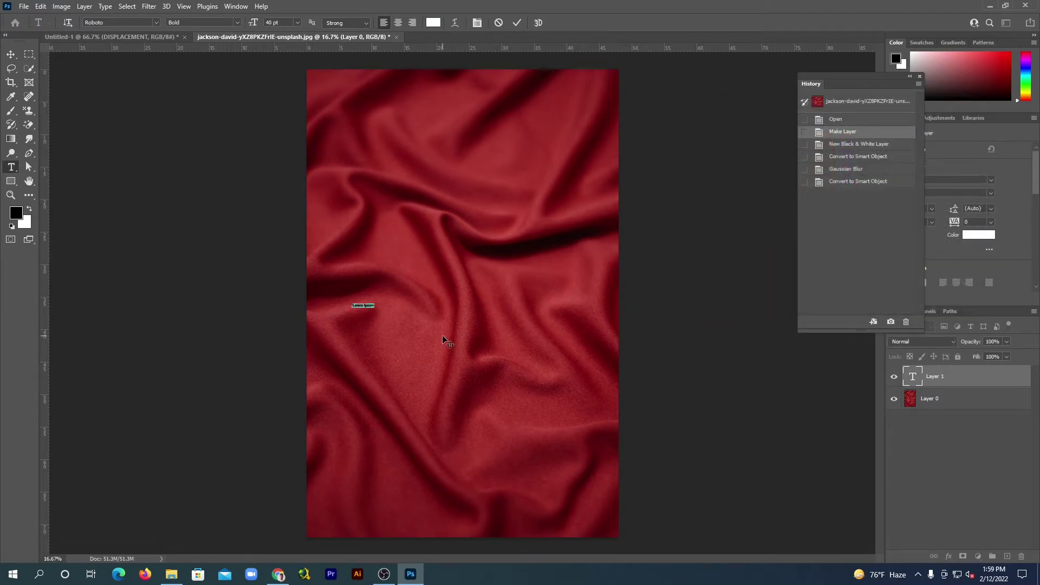
# Select the ROTNO text and set its font size to 95 pt
pyautogui.press('BackSpace')
pyautogui.hotkey('ctrl', 'a')
pyautogui.click(298, 23)
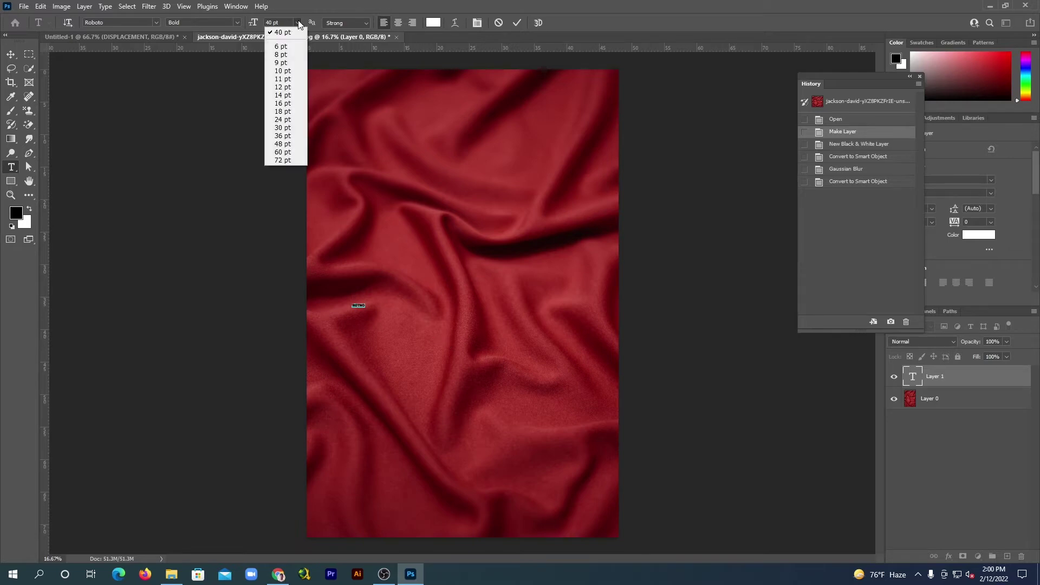
pyautogui.click(278, 23)
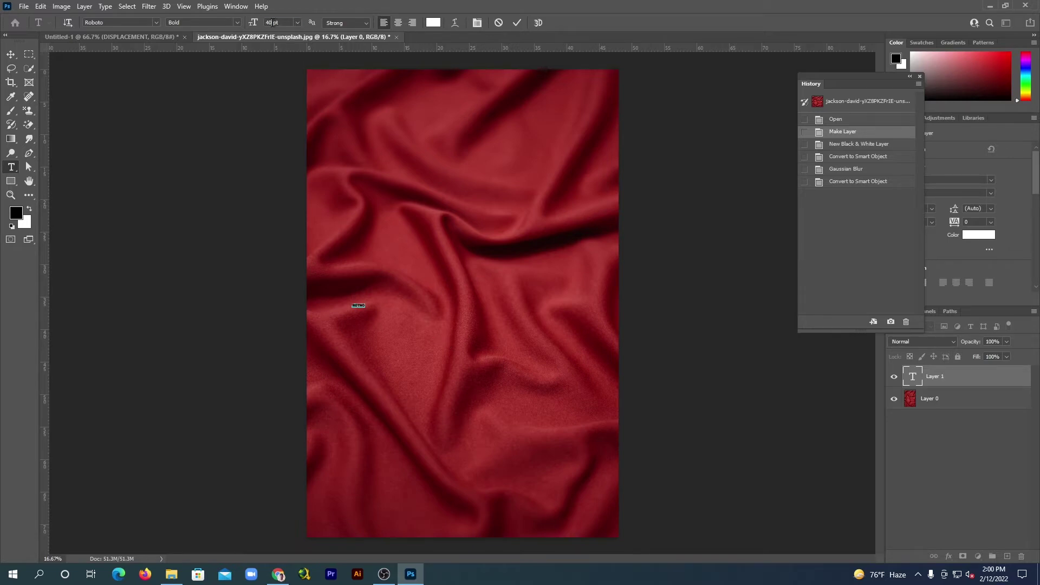
pyautogui.doubleClick(270, 22)
pyautogui.write('95')
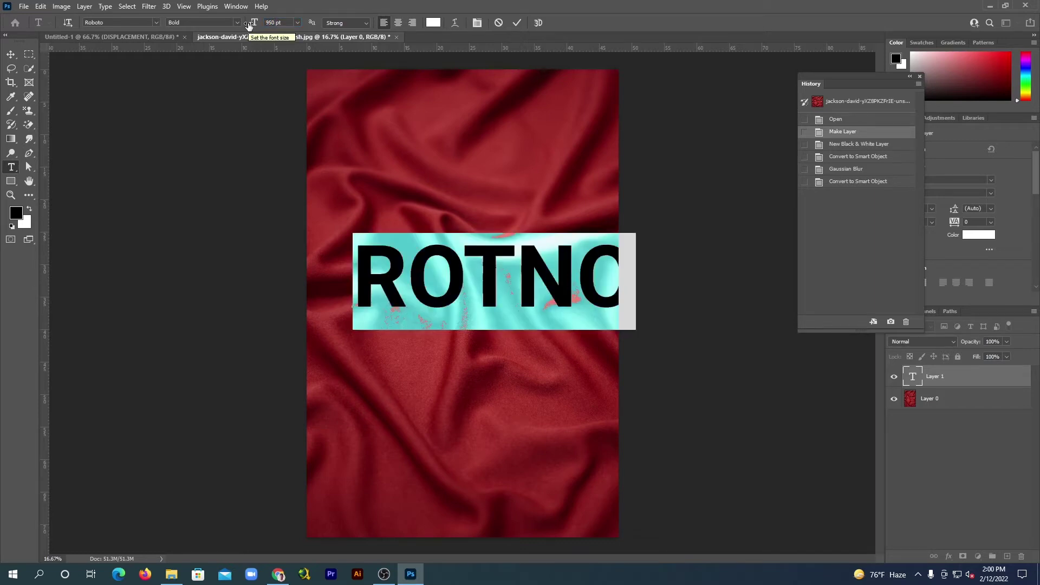
# Commit ROTNO, drag it to the fabric's centre and make its layer a smart object
pyautogui.click(11, 54)
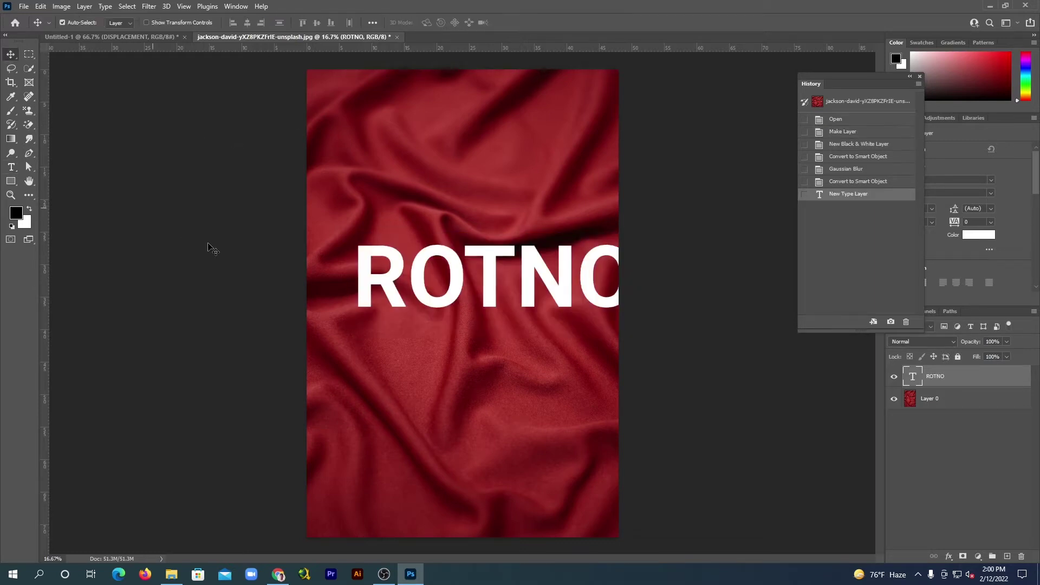
pyautogui.moveTo(392, 259); pyautogui.dragTo(353, 272)
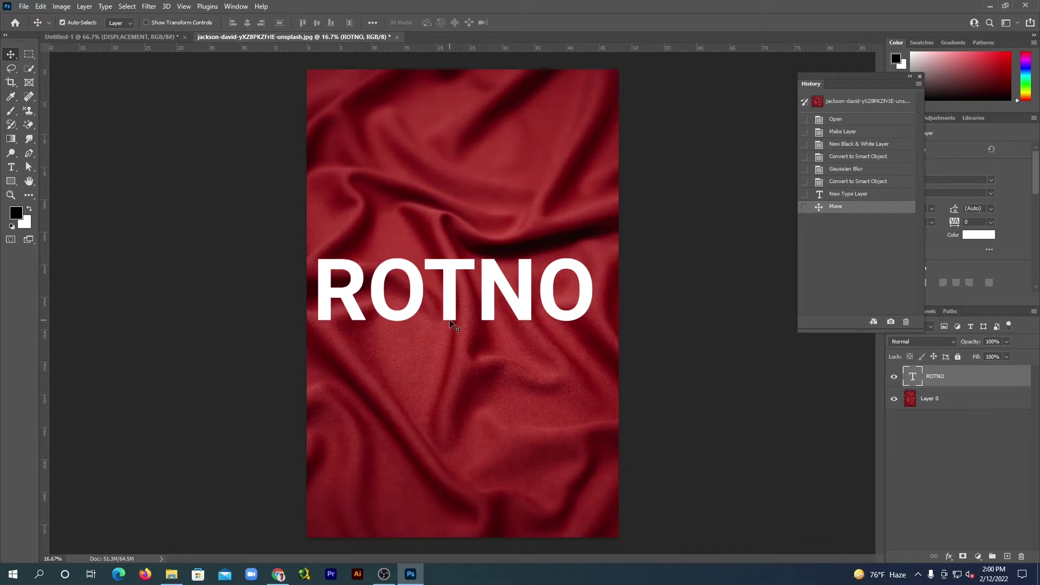
pyautogui.rightClick(992, 378)
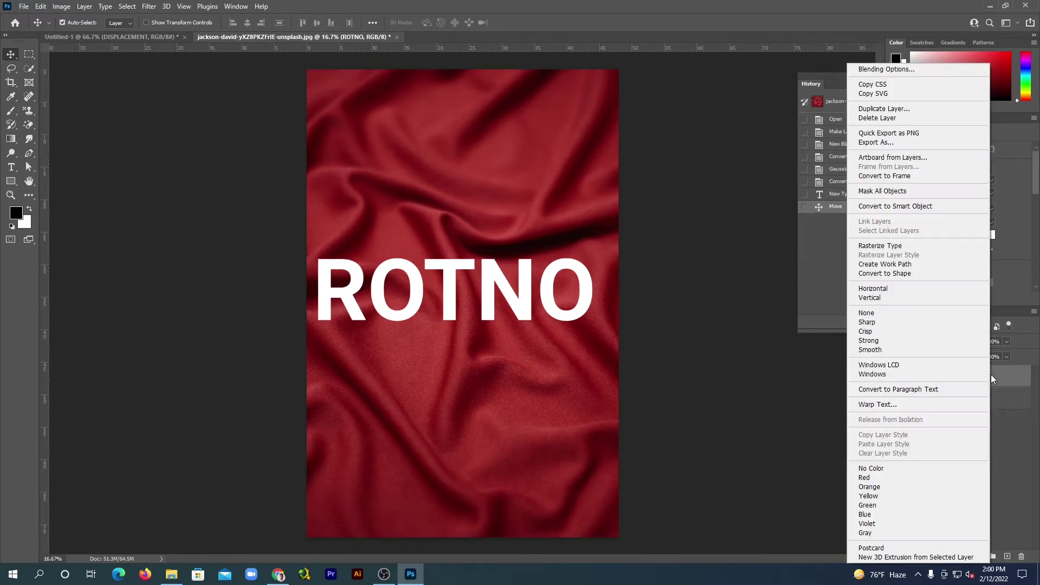
pyautogui.click(917, 207)
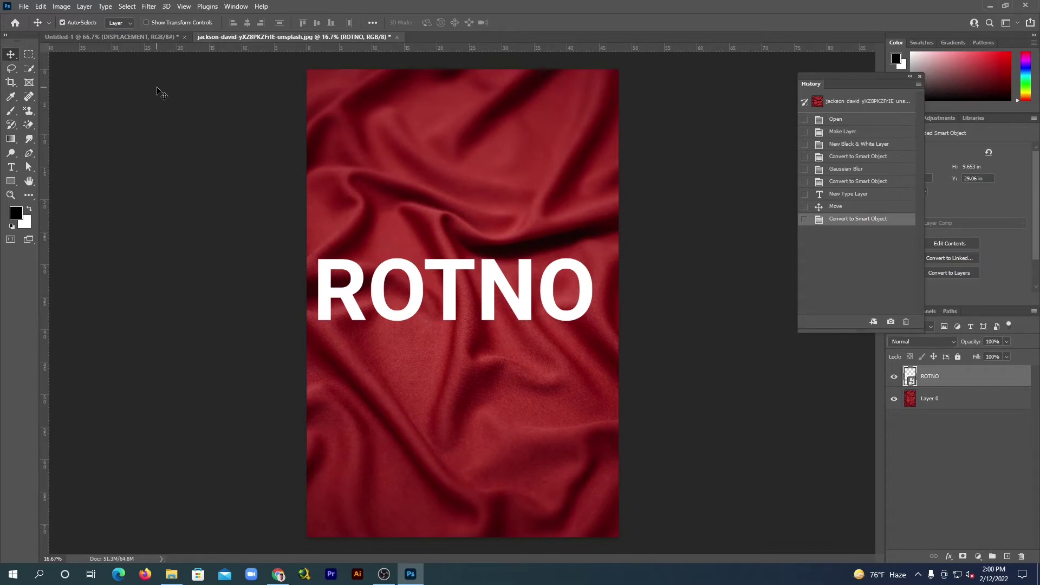
# Apply Displace at horizontal 30, vertical 10, using displacement_01.psd as the map
pyautogui.click(152, 9)
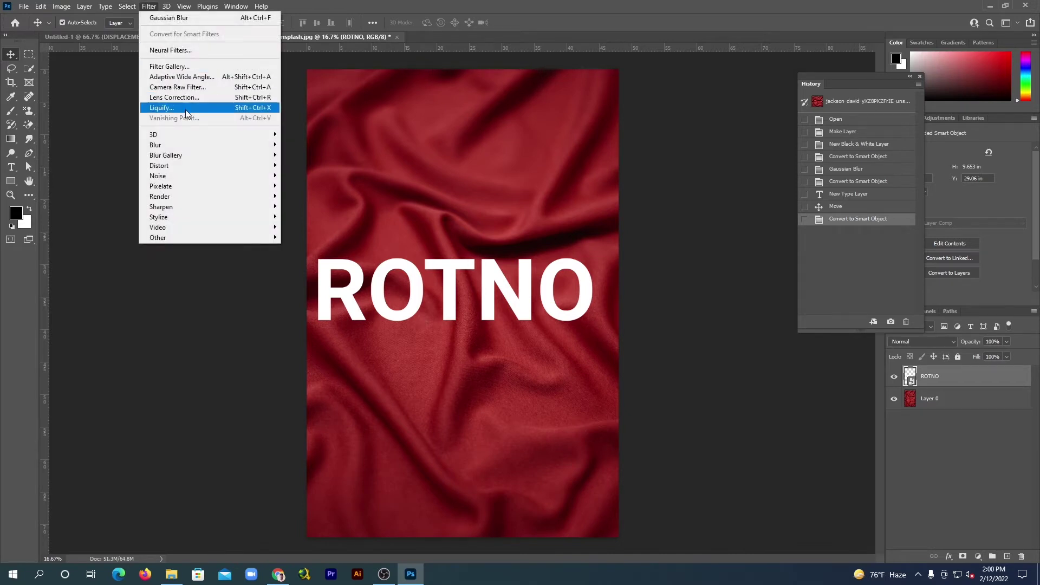
pyautogui.moveTo(159, 165)
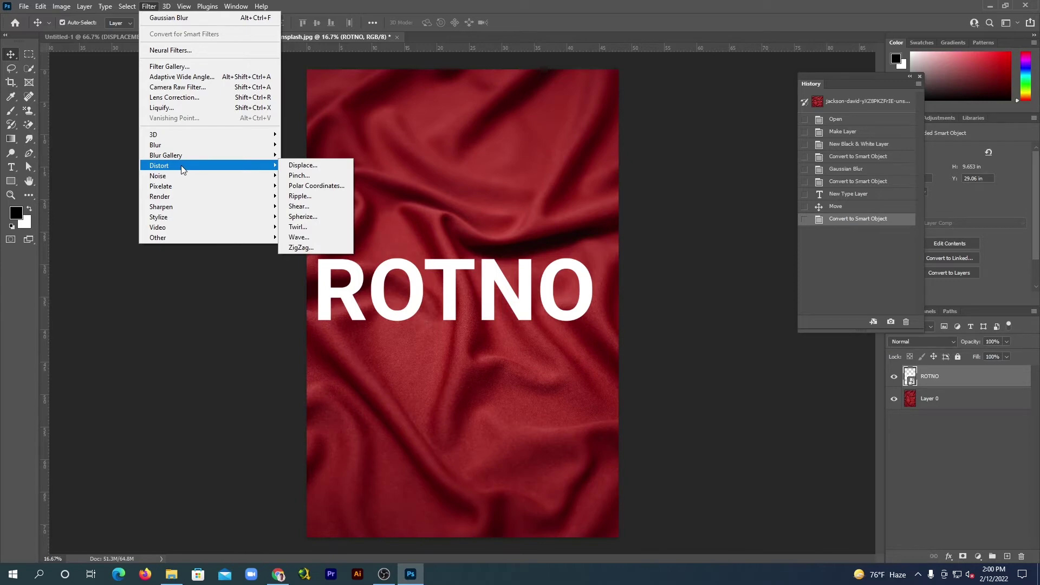
pyautogui.click(336, 166)
pyautogui.write('3')
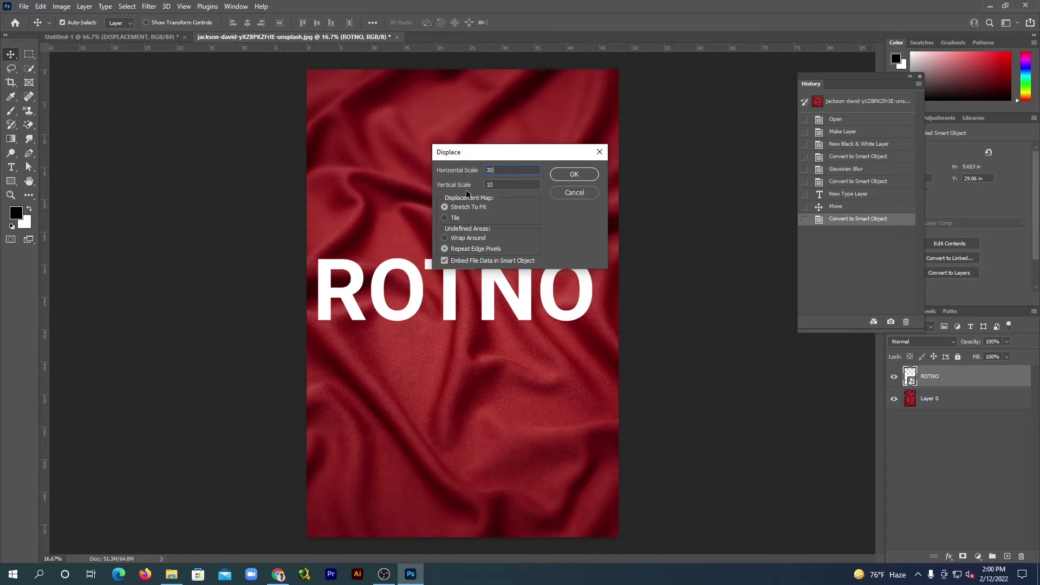
pyautogui.write('0')
pyautogui.press('Tab')
pyautogui.click(575, 175)
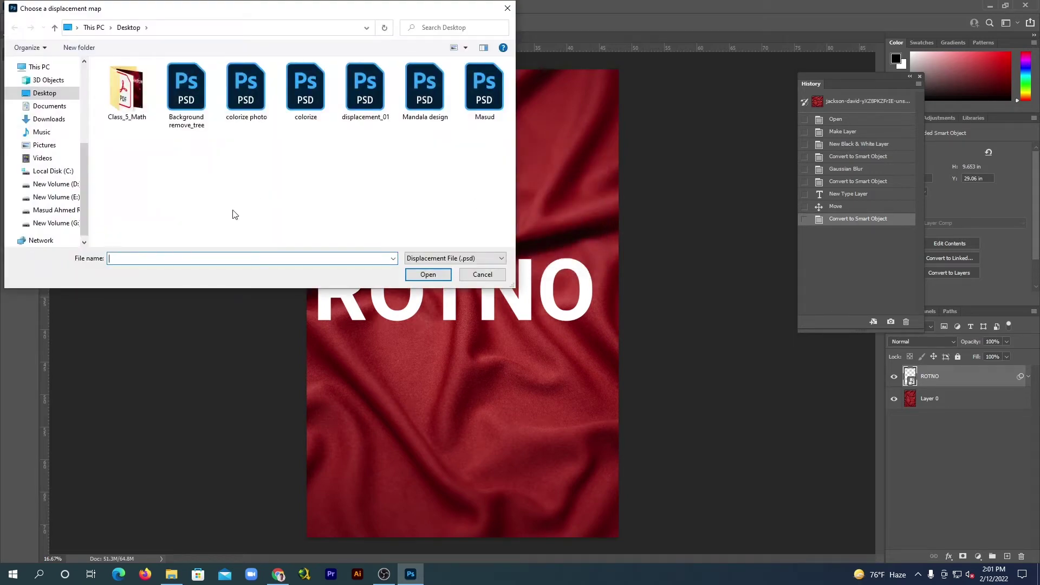
pyautogui.click(368, 98)
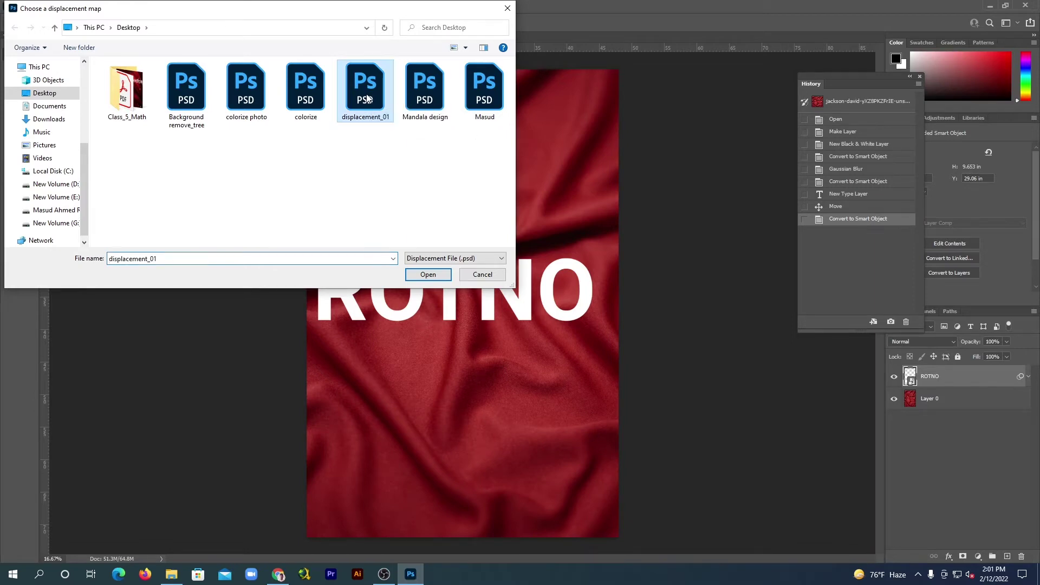
pyautogui.click(428, 275)
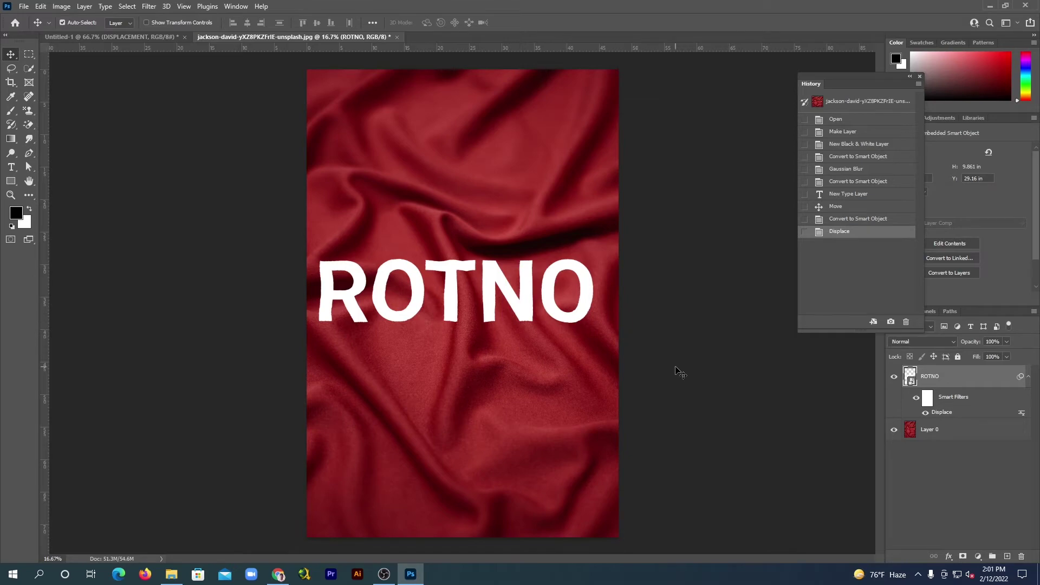
# Wrap the displaced ROTNO layer in a smart object, duplicate it as ROTNO copy, and reselect the original
pyautogui.rightClick(971, 377)
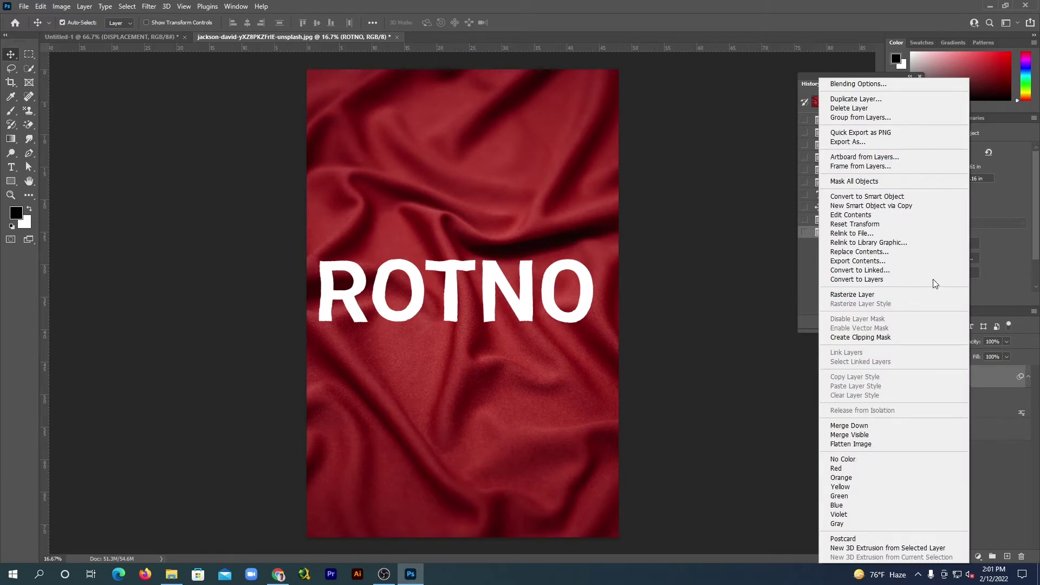
pyautogui.click(911, 197)
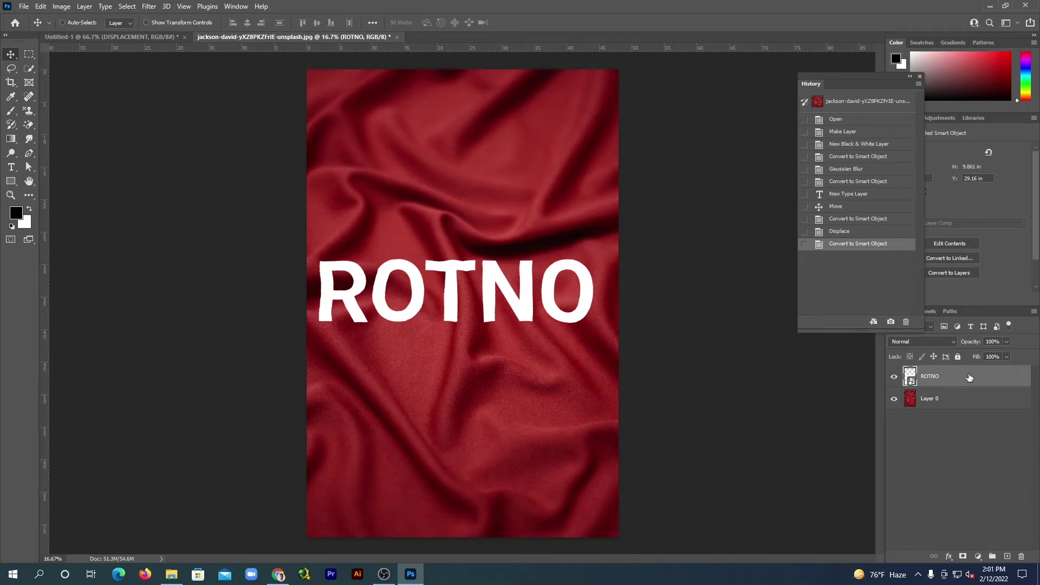
pyautogui.hotkey('ctrl', 'j')
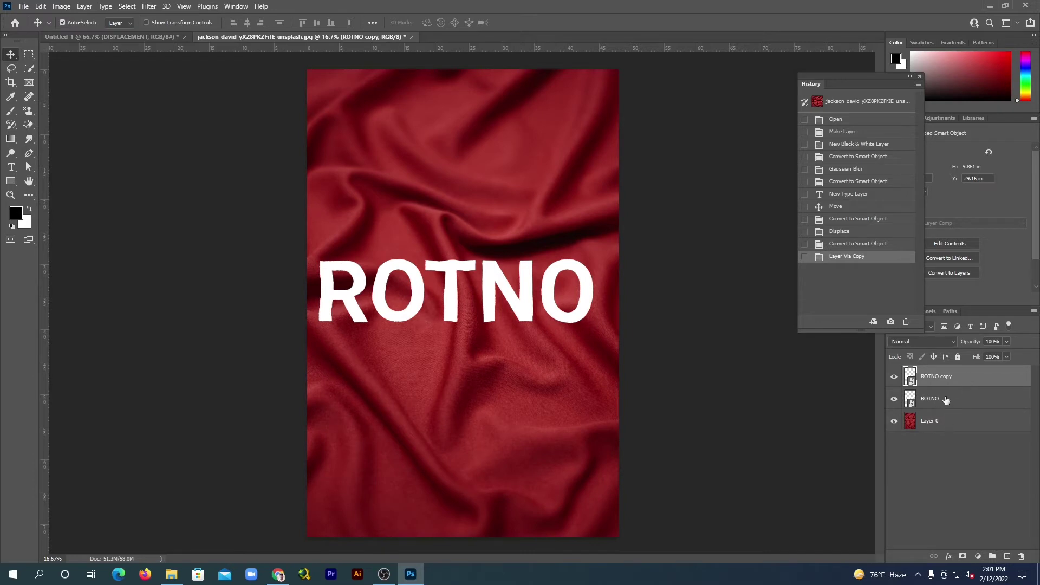
pyautogui.click(946, 399)
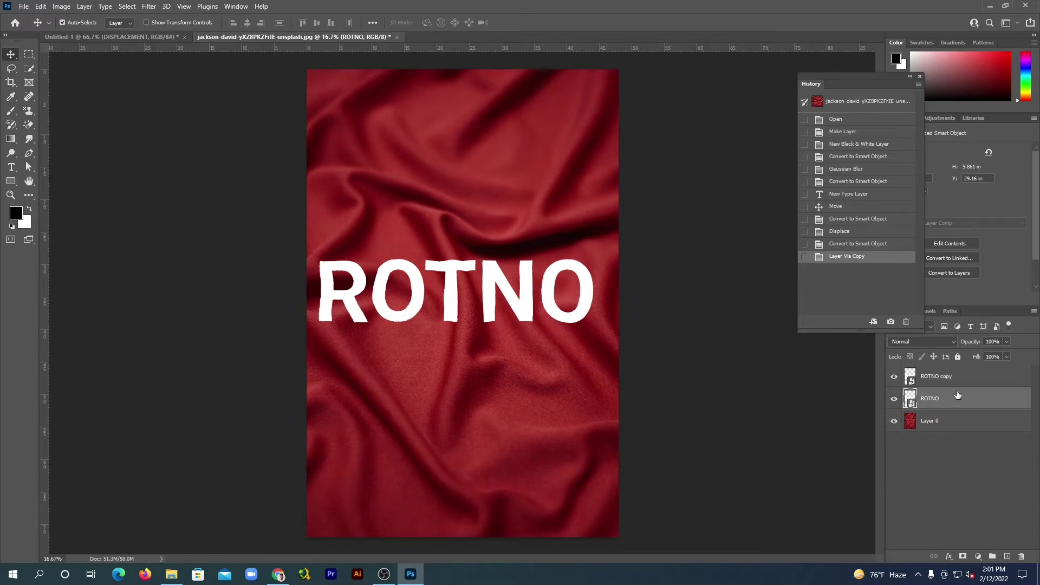
# Set the ROTNO layer to Screen blending and ROTNO copy to Color blending
pyautogui.moveTo(860, 76); pyautogui.dragTo(811, 51)
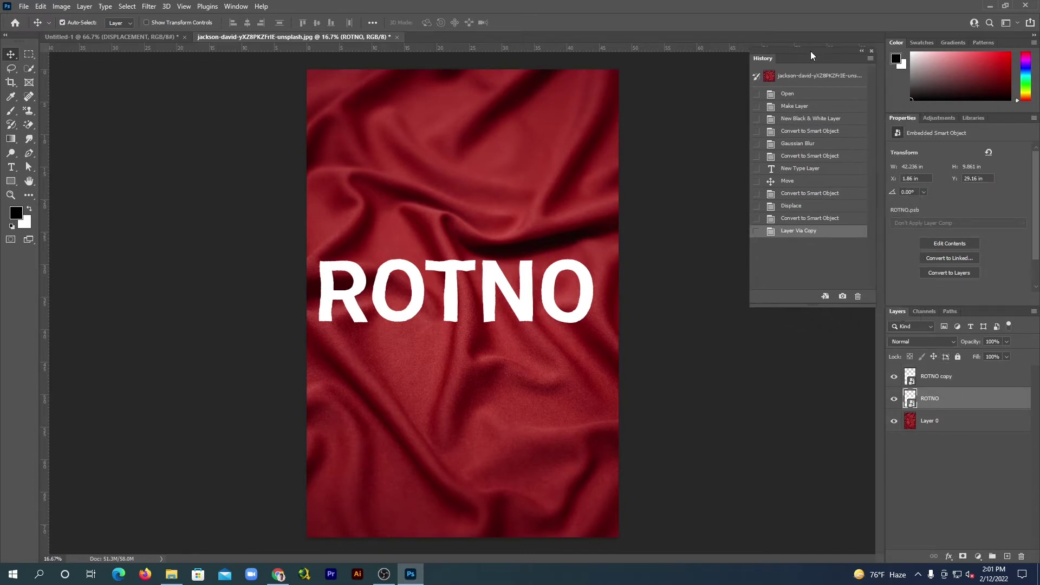
pyautogui.click(944, 341)
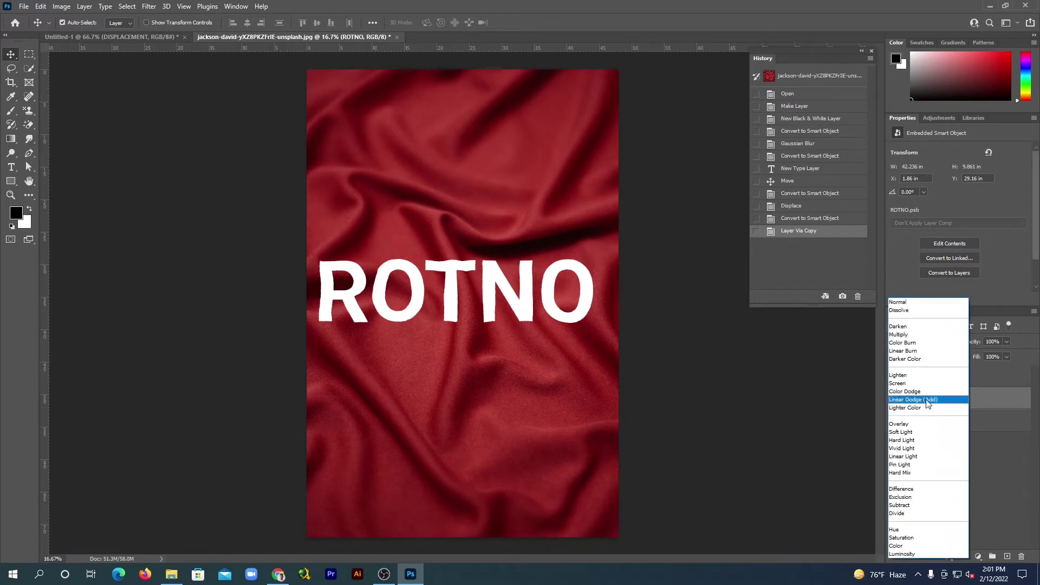
pyautogui.click(914, 383)
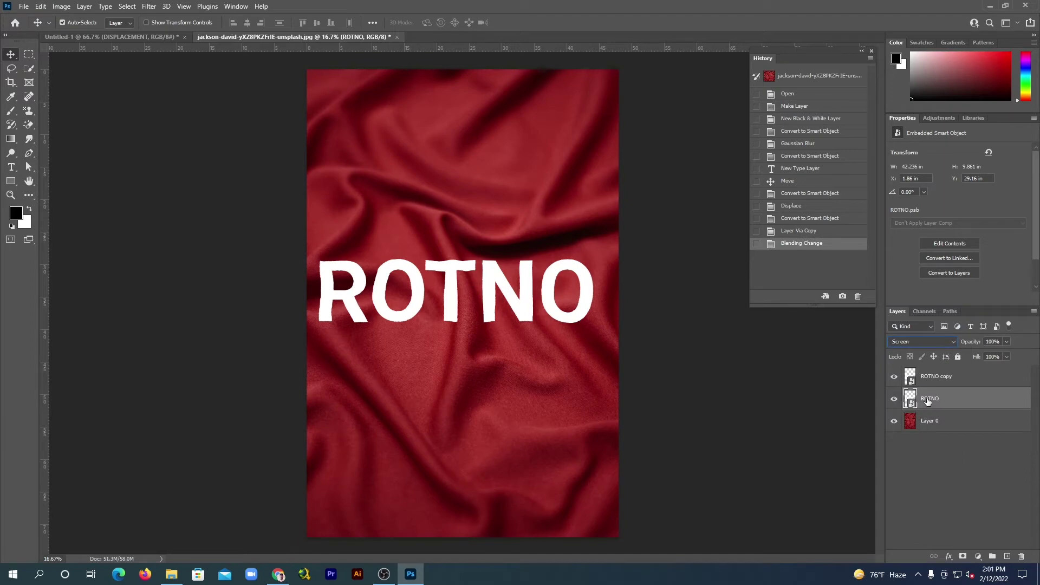
pyautogui.click(936, 377)
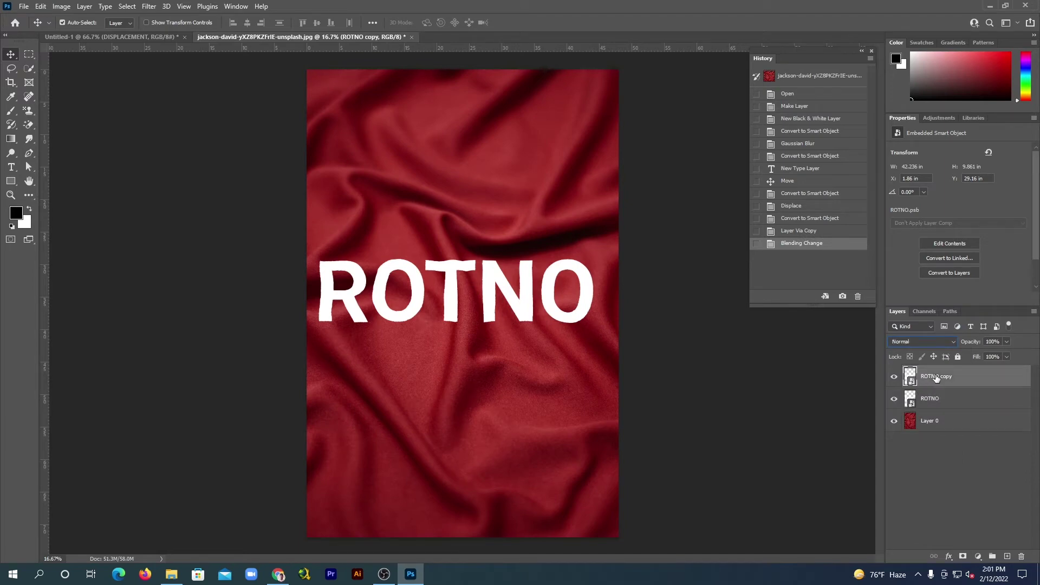
pyautogui.click(947, 341)
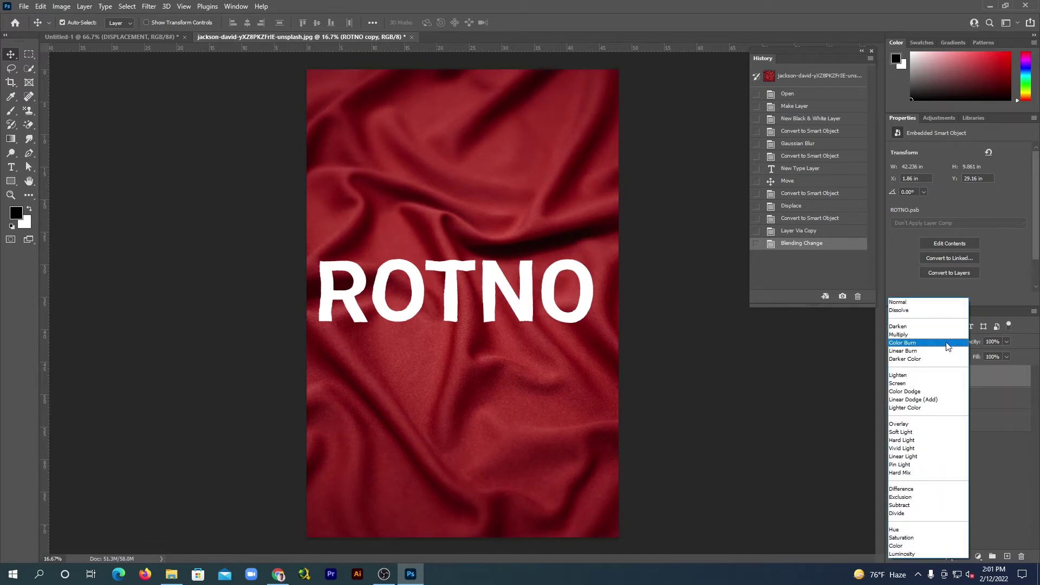
pyautogui.click(921, 546)
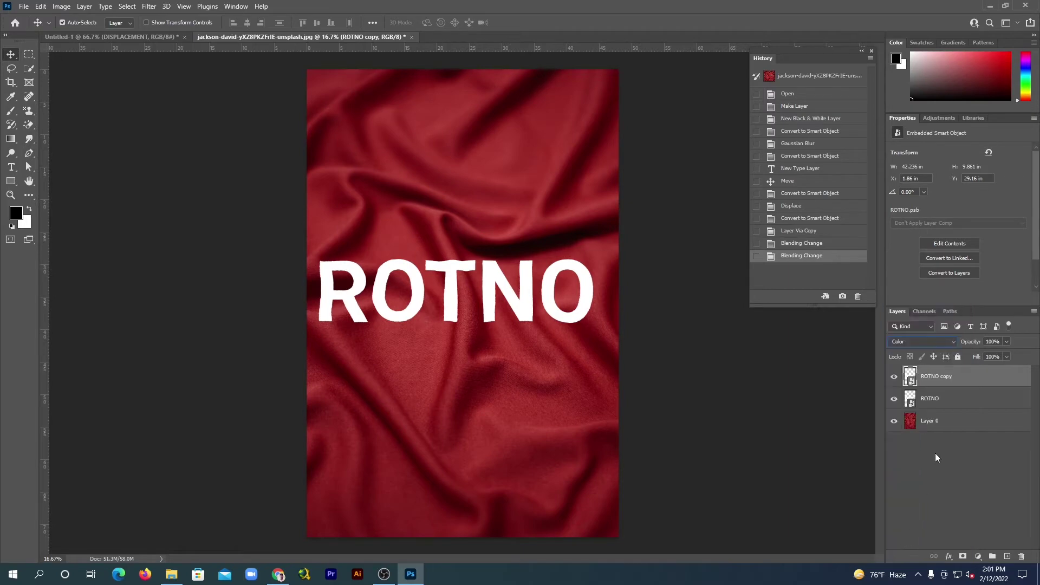
# Rename ROTNO to SCREEN and ROTNO copy to COLOR
pyautogui.doubleClick(932, 398)
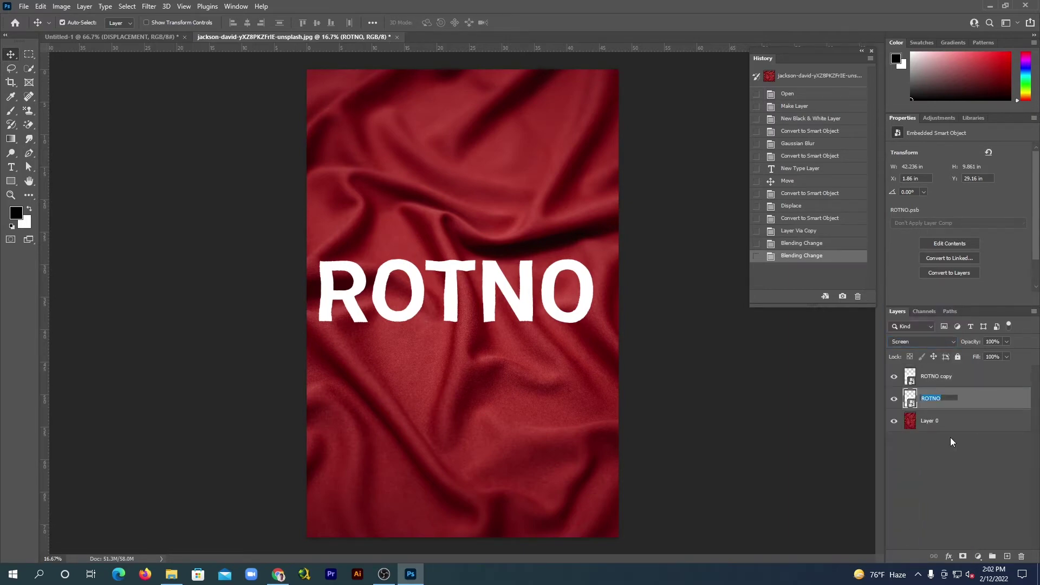
pyautogui.write('SCREEN')
pyautogui.press('Return')
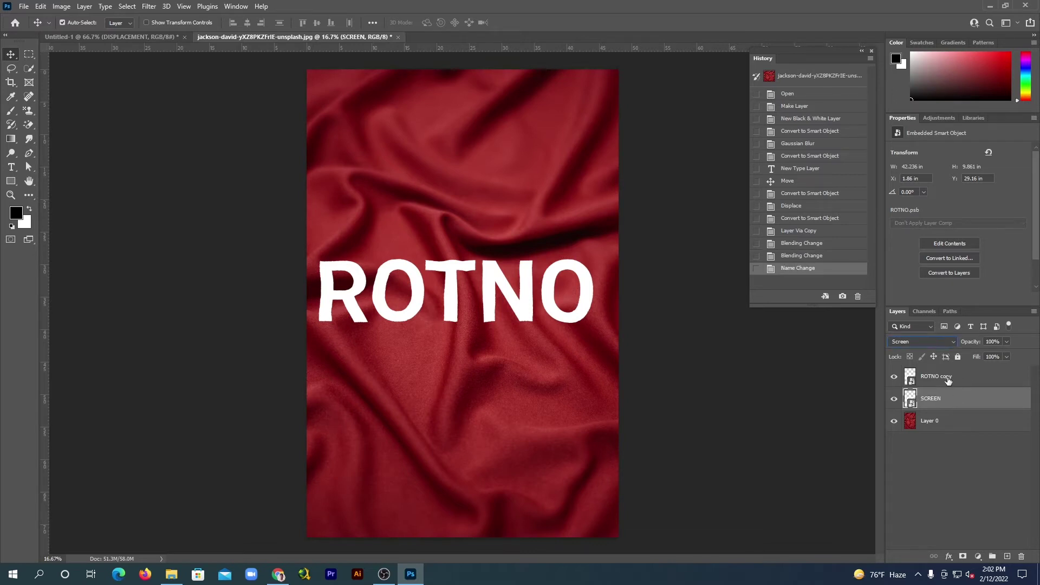
pyautogui.doubleClick(948, 381)
pyautogui.write('COLOR')
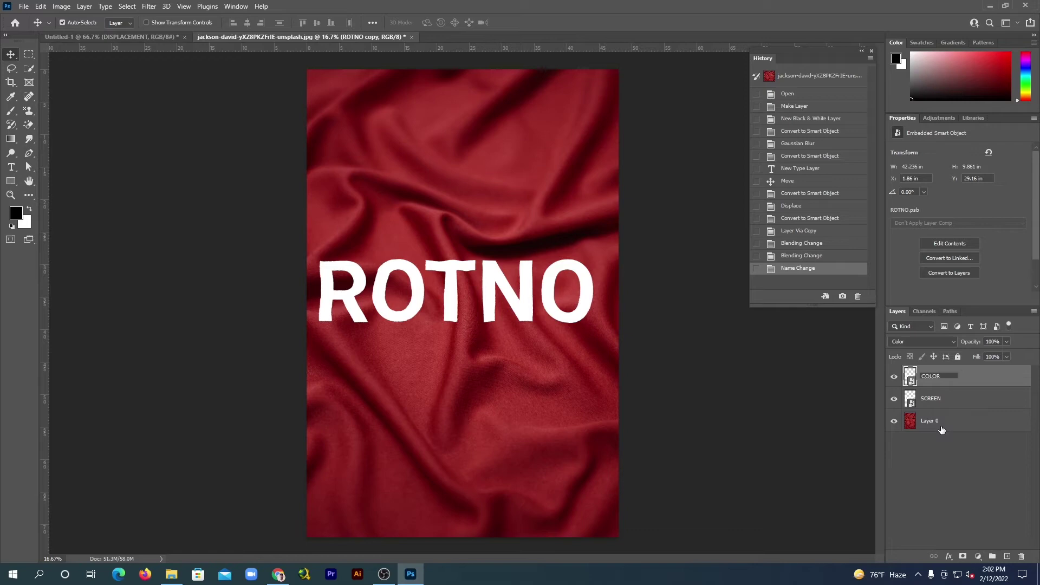
pyautogui.press('Return')
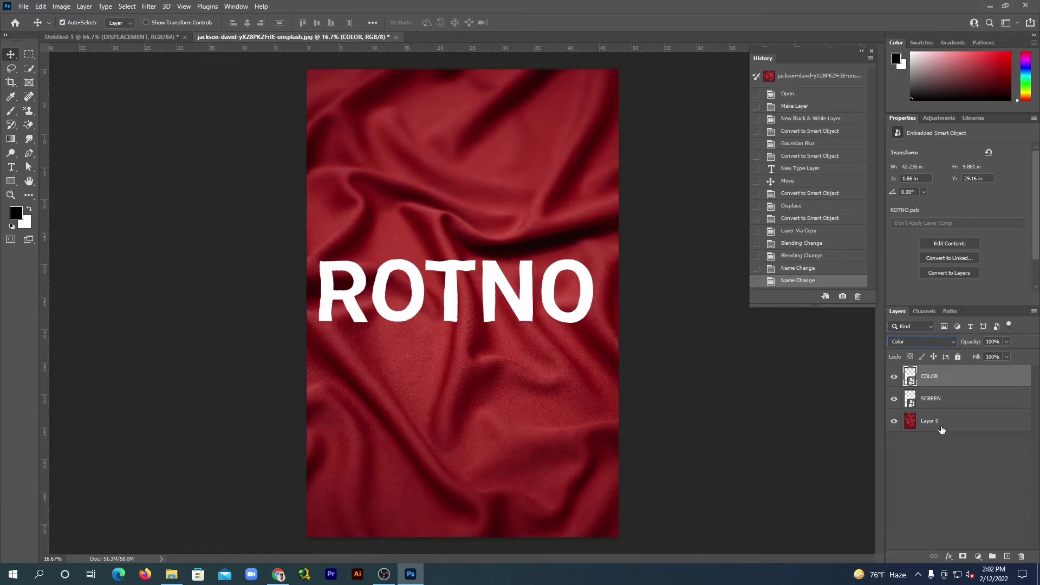
# Compare the COLOR and SCREEN layers, ending with COLOR hidden and SCREEN selected
pyautogui.click(936, 399)
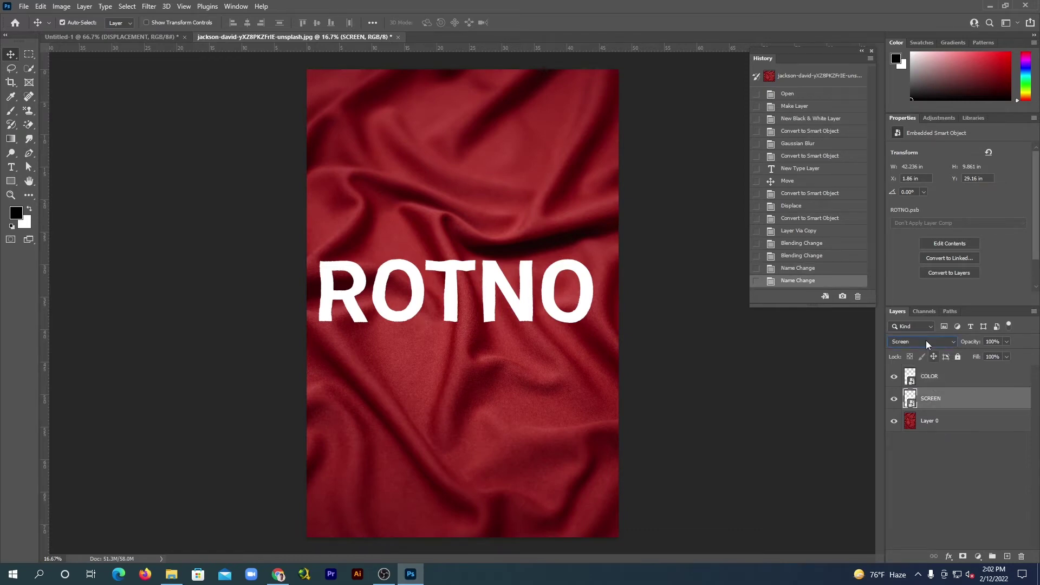
pyautogui.click(933, 375)
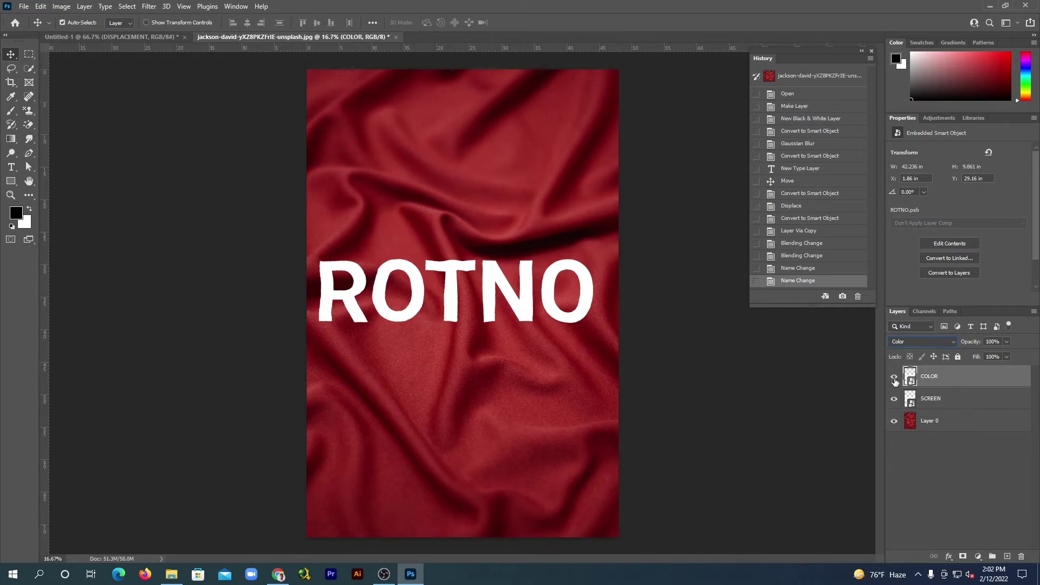
pyautogui.click(895, 377)
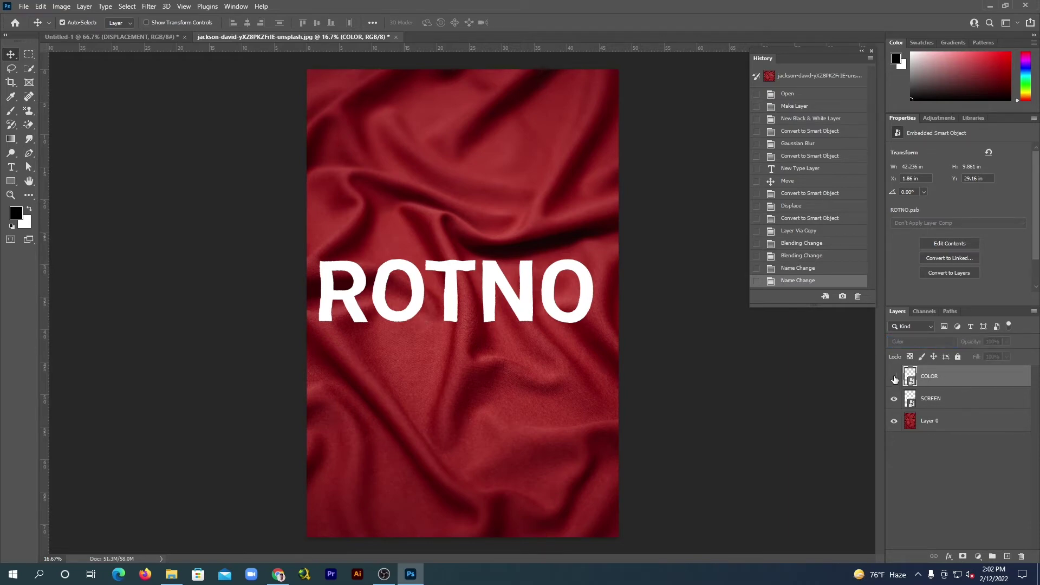
pyautogui.click(895, 378)
pyautogui.click(894, 400)
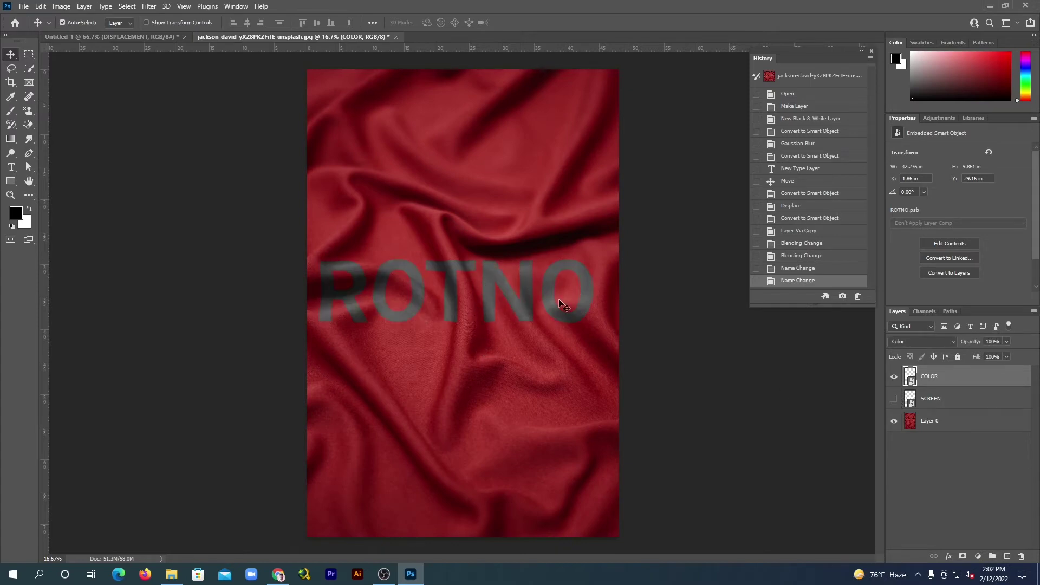
pyautogui.click(894, 377)
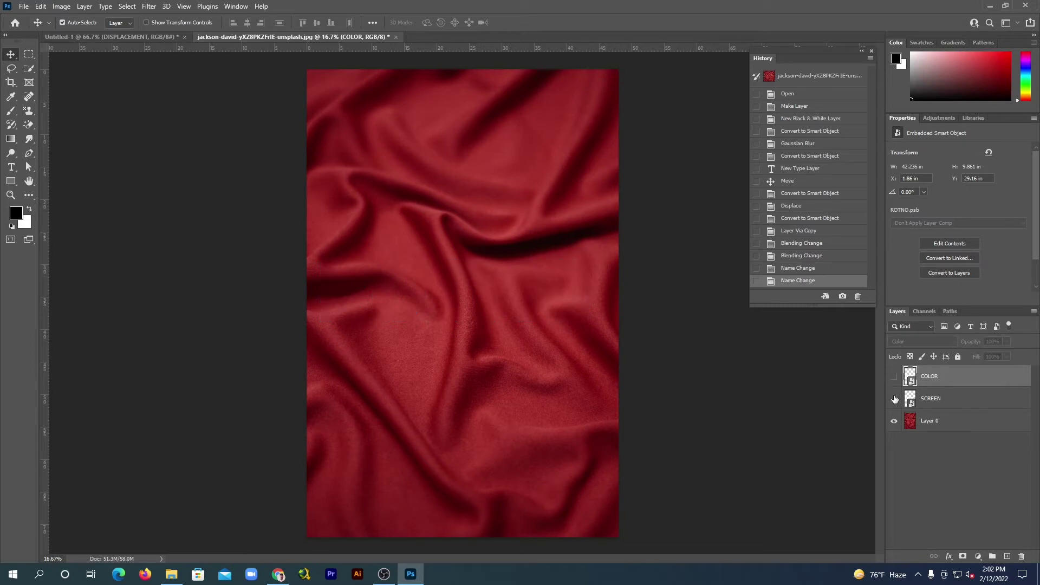
pyautogui.click(894, 399)
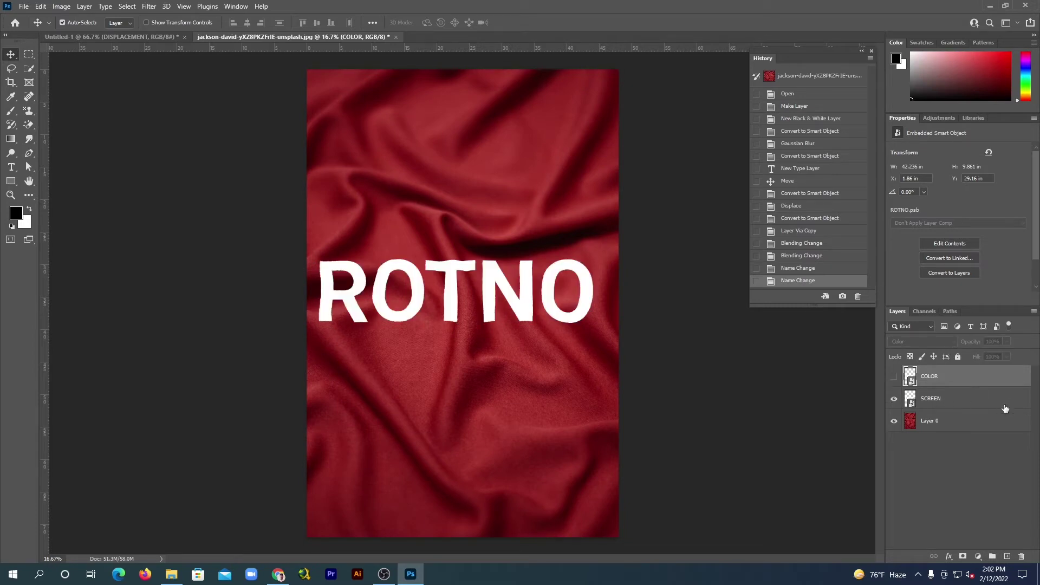
pyautogui.click(1019, 398)
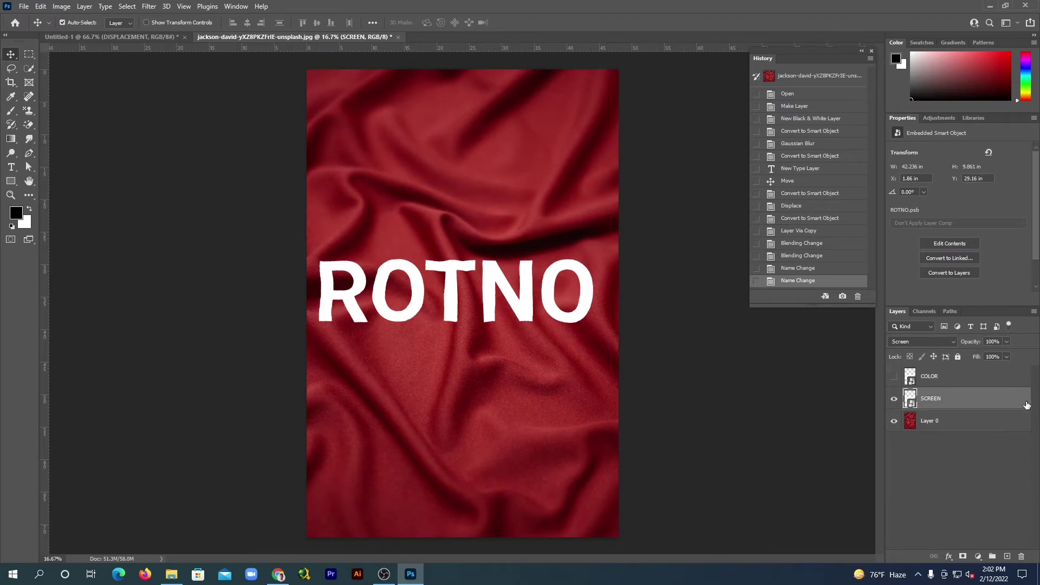
# Split the SCREEN layer's Blend If underlying black slider to 0/133
pyautogui.doubleClick(1019, 398)
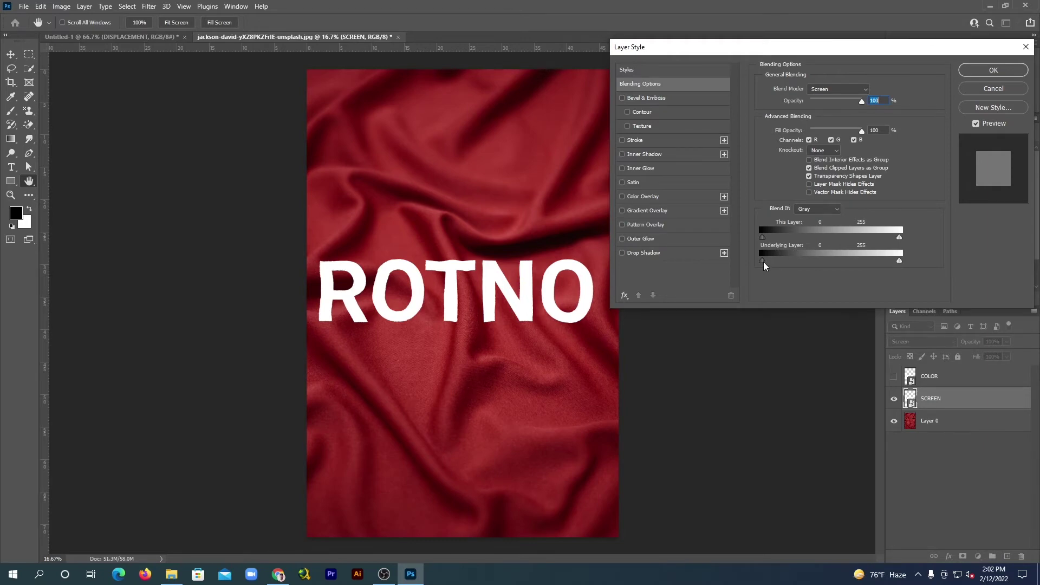
pyautogui.press('alt')
pyautogui.moveTo(769, 260); pyautogui.dragTo(824, 261)
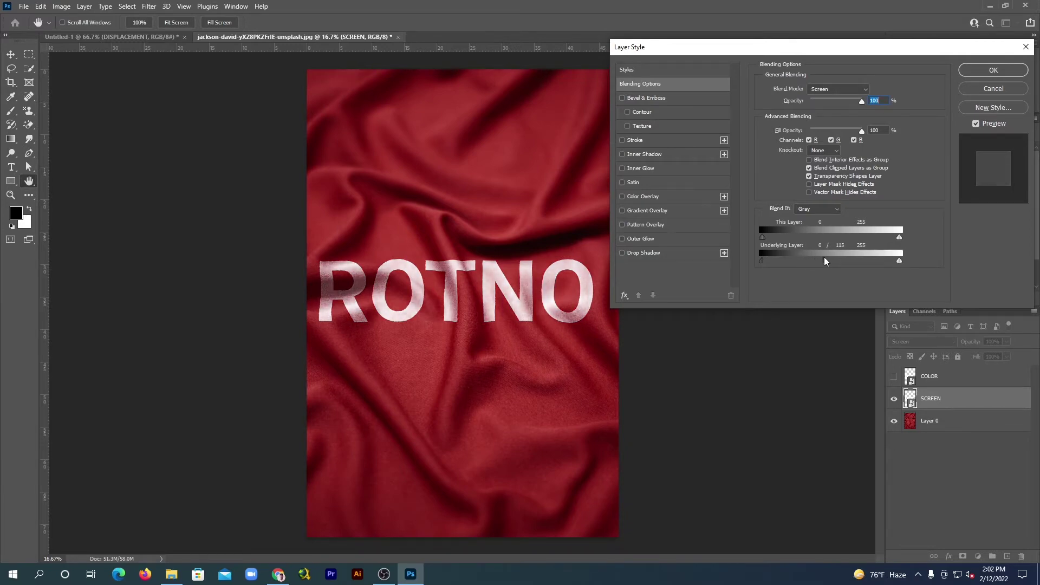
pyautogui.moveTo(826, 262); pyautogui.dragTo(830, 261)
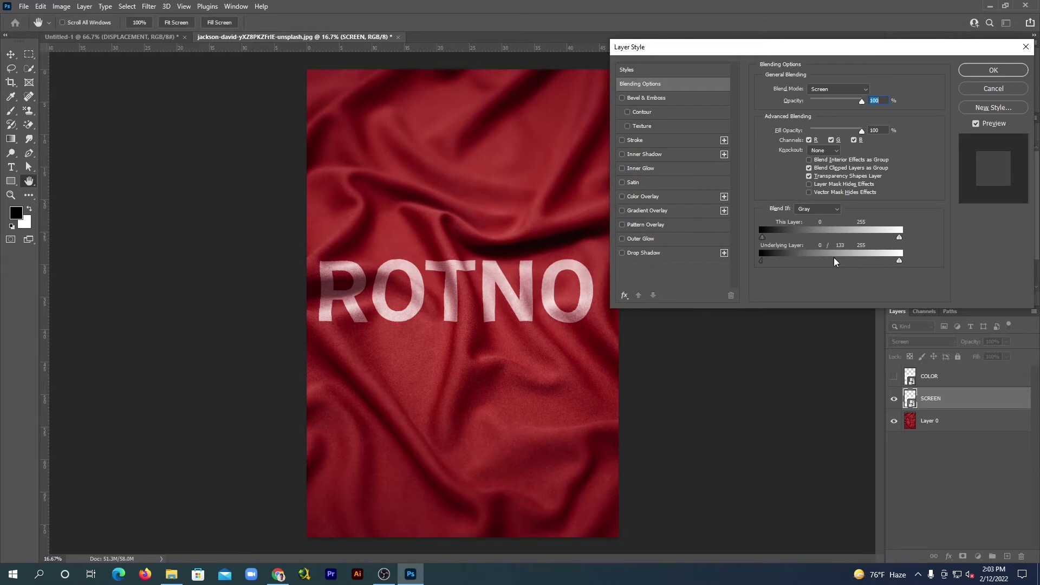
pyautogui.click(979, 71)
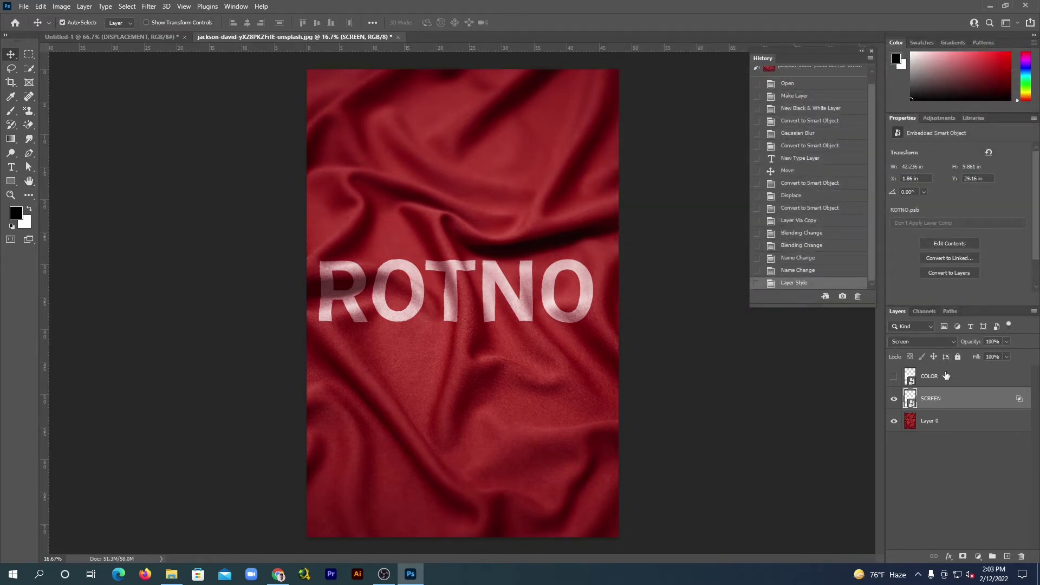
# Show COLOR again and split its Blend If underlying white slider, easing from 162 to 255
pyautogui.click(921, 379)
pyautogui.click(895, 378)
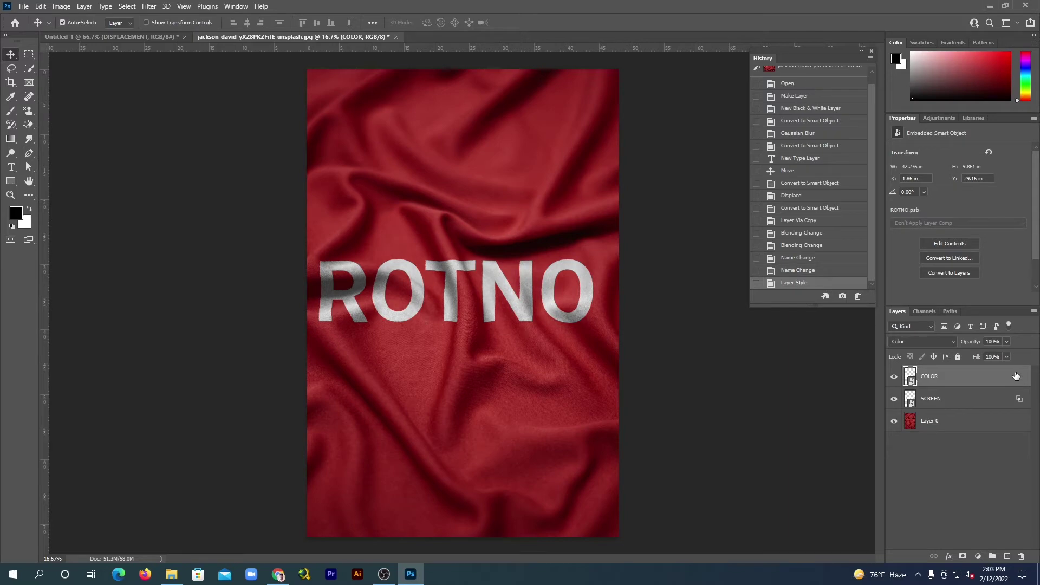
pyautogui.doubleClick(1016, 375)
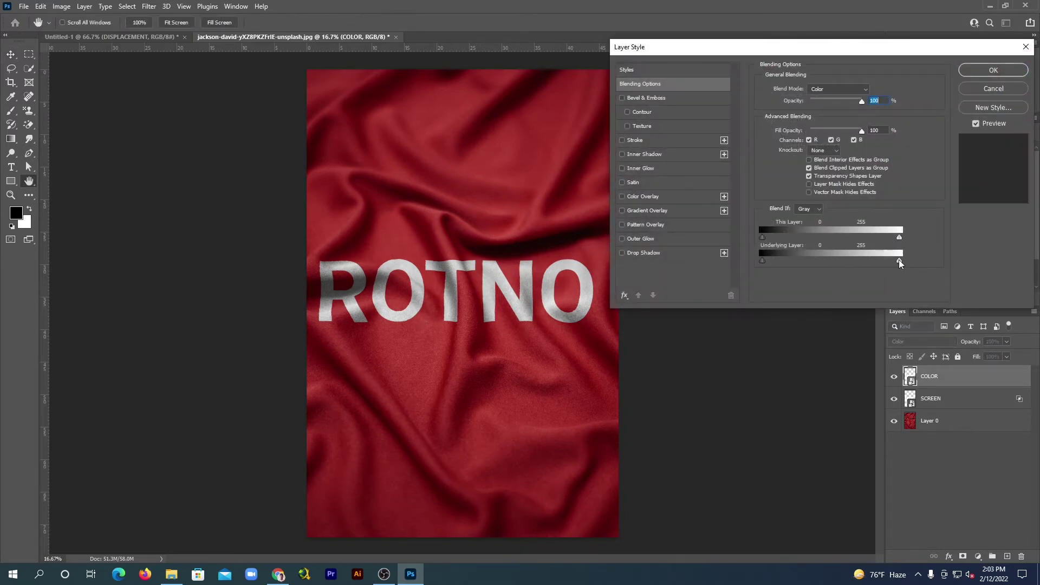
pyautogui.press('alt')
pyautogui.moveTo(899, 264); pyautogui.dragTo(899, 264)
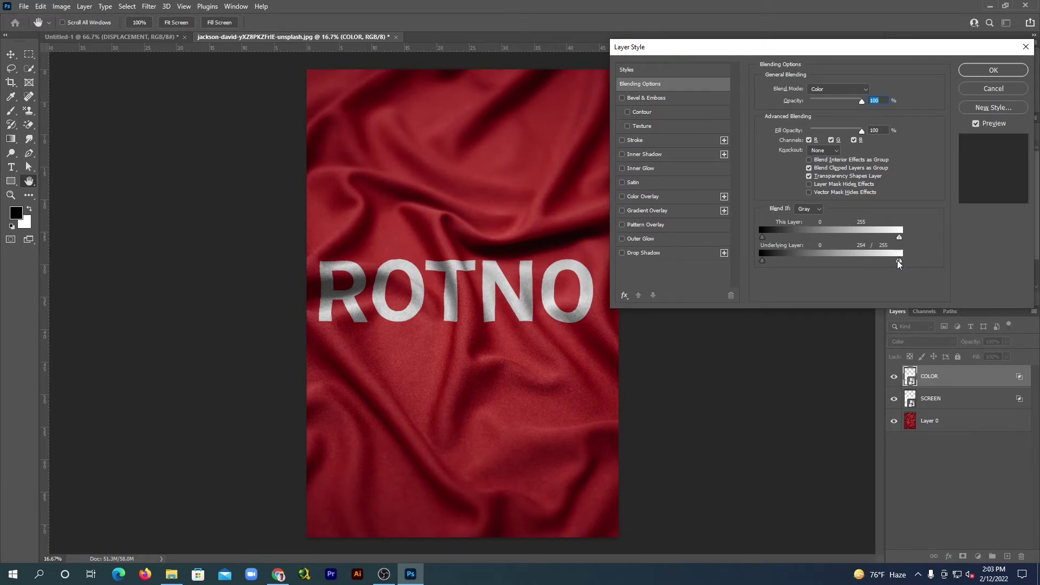
pyautogui.moveTo(898, 264)
pyautogui.mouseDown()
pyautogui.moveTo(828, 269)
pyautogui.moveTo(844, 267)
pyautogui.mouseUp()
pyautogui.click(993, 70)
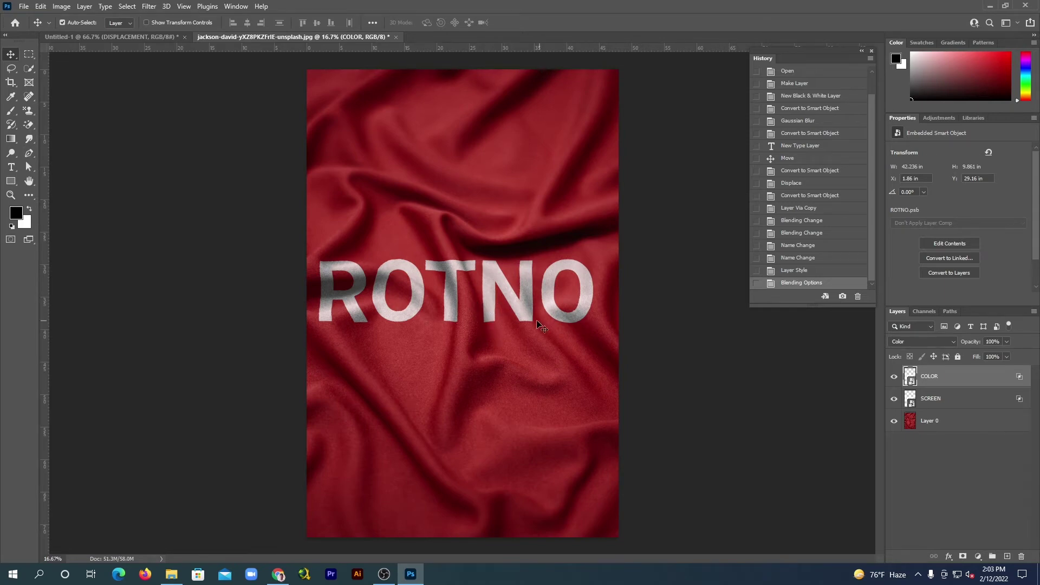
# Lower the COLOR layer's opacity and set the SCREEN layer's opacity to 85%
pyautogui.click(1007, 342)
pyautogui.moveTo(1006, 353); pyautogui.dragTo(1002, 353)
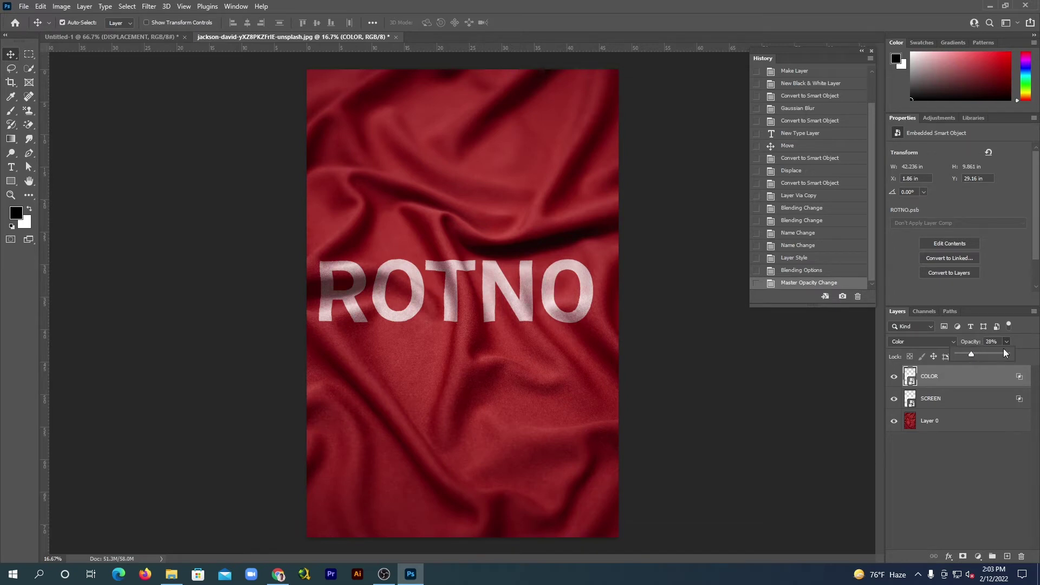
pyautogui.click(996, 402)
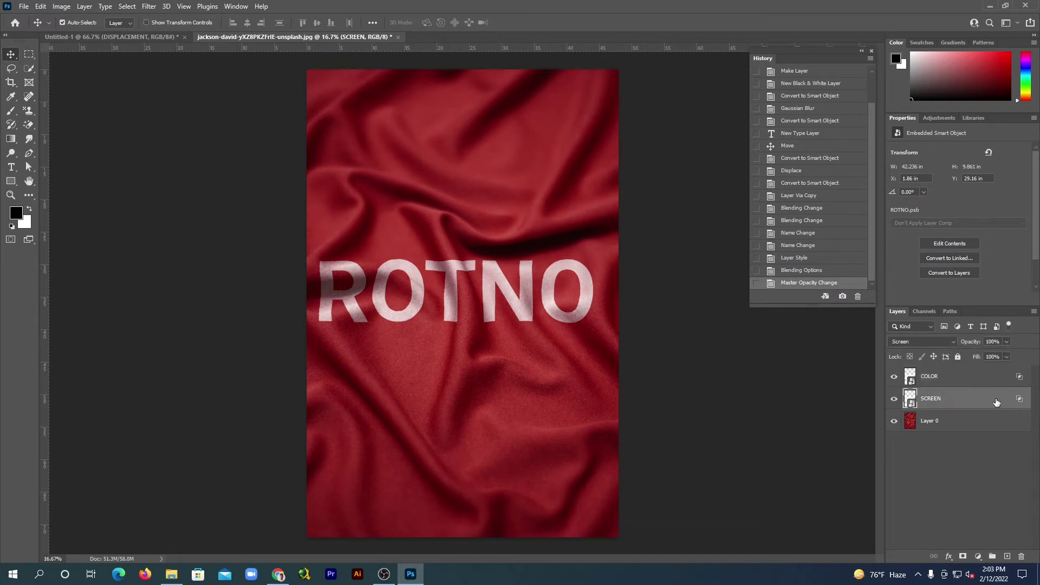
pyautogui.click(1007, 342)
pyautogui.click(1006, 355)
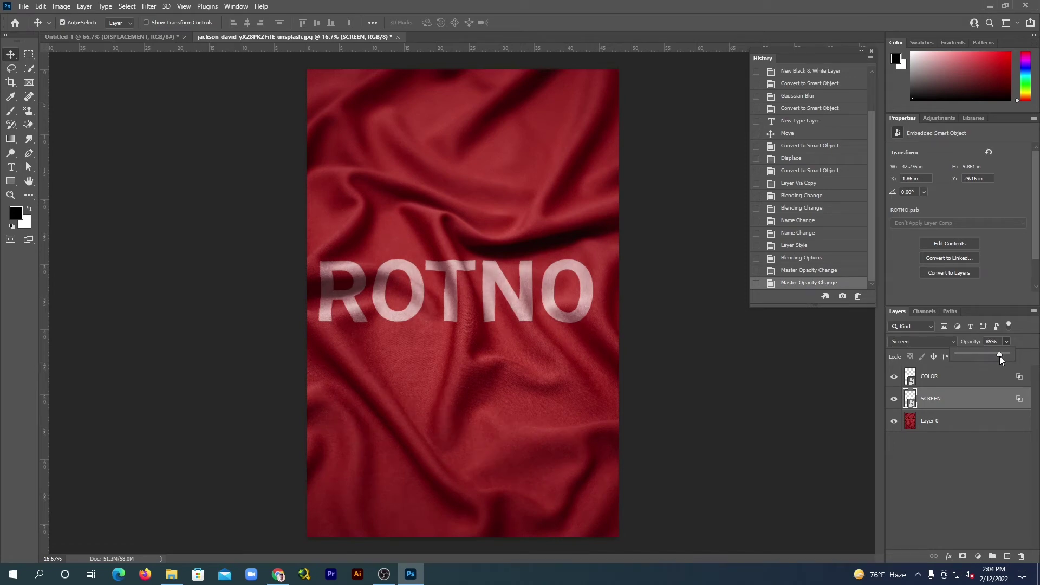
pyautogui.click(997, 310)
# Open the red brick wall photo from the Downloads folder
pyautogui.click(24, 7)
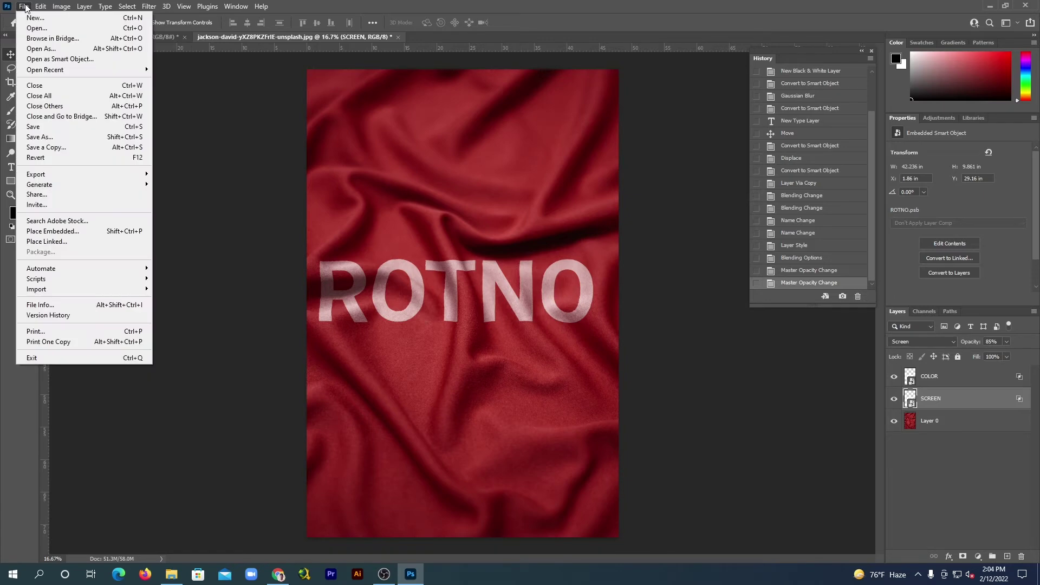
pyautogui.click(36, 28)
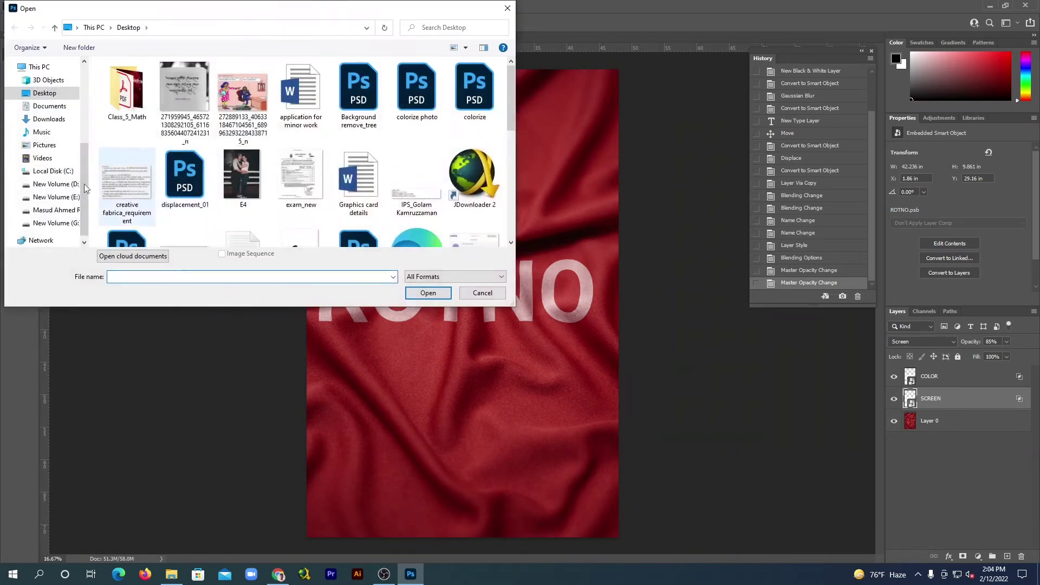
pyautogui.click(72, 119)
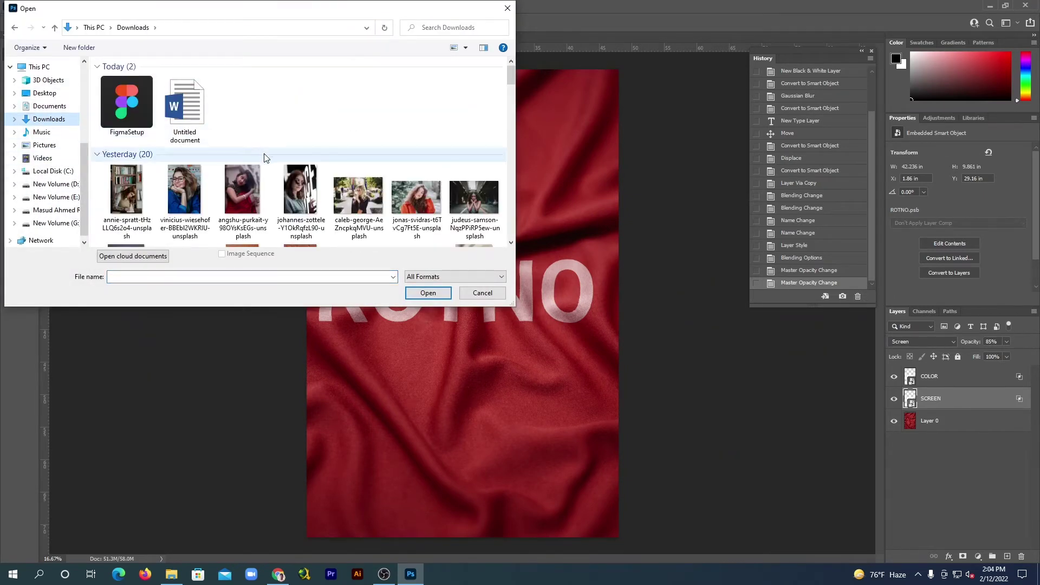
pyautogui.scroll(-3, 270, 150)
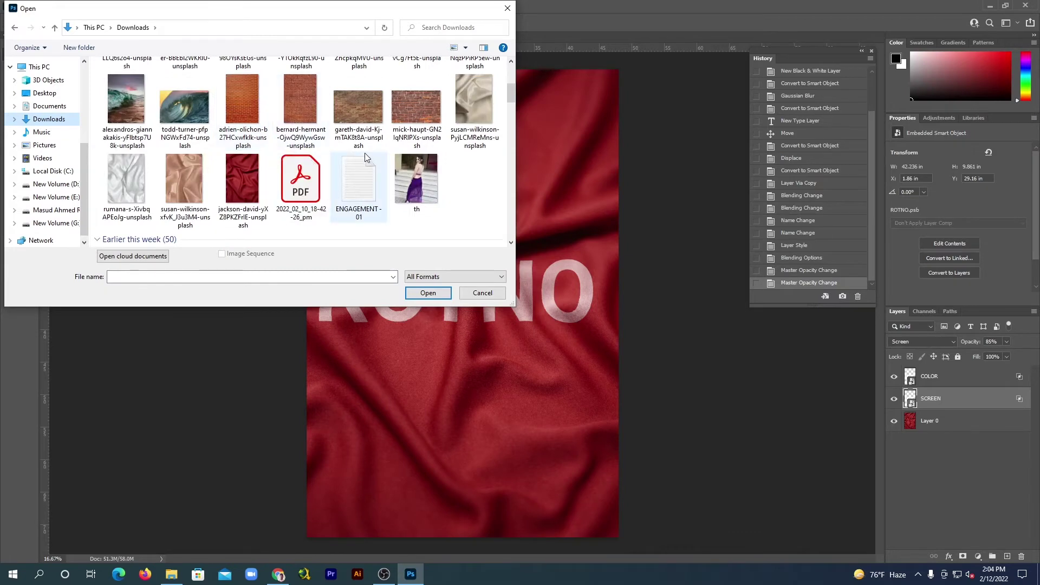
pyautogui.click(413, 110)
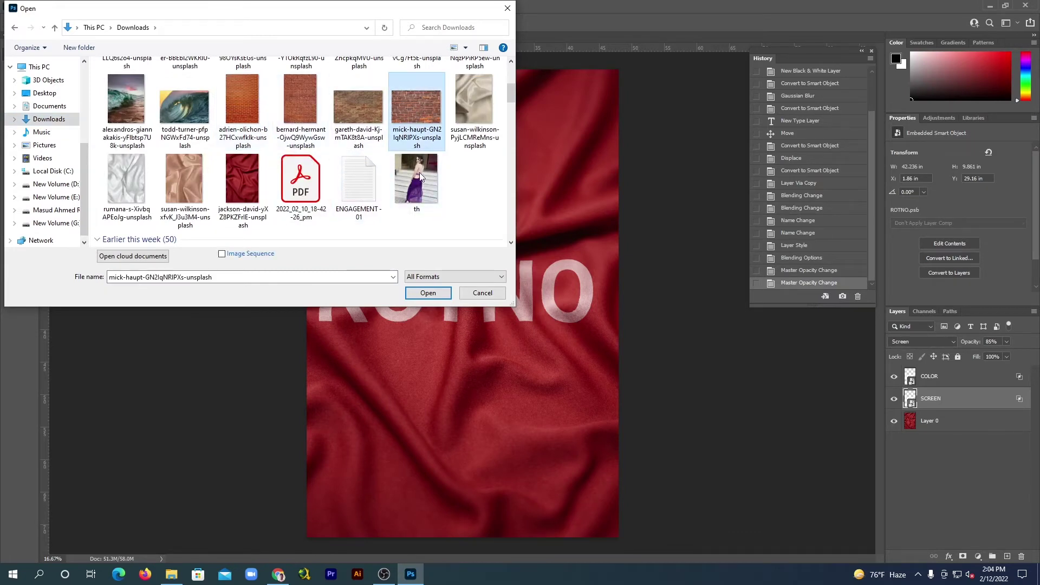
pyautogui.click(428, 293)
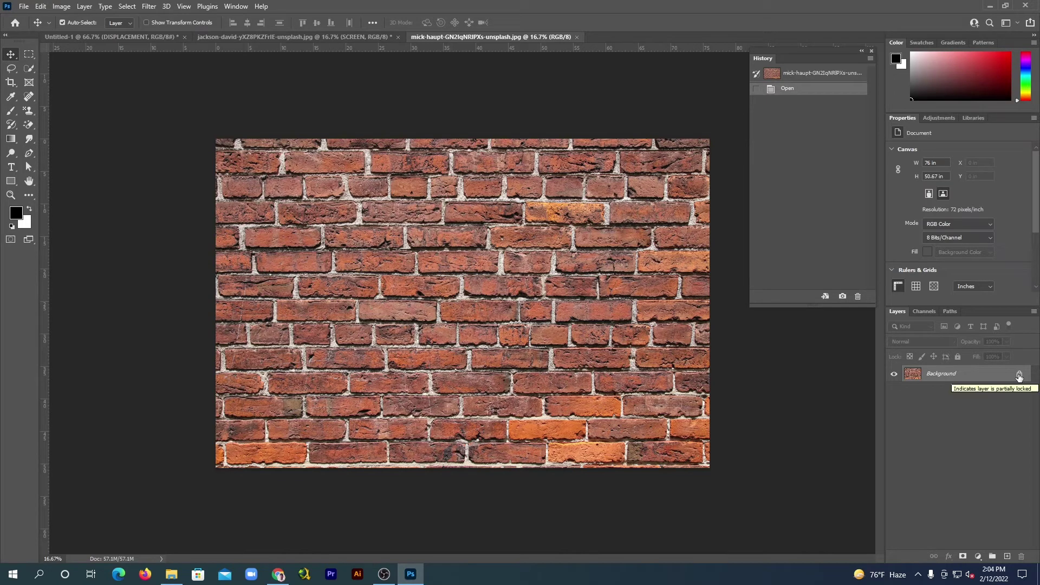
# Unlock the Background layer and add a Black & White adjustment to grey the bricks
pyautogui.click(1020, 375)
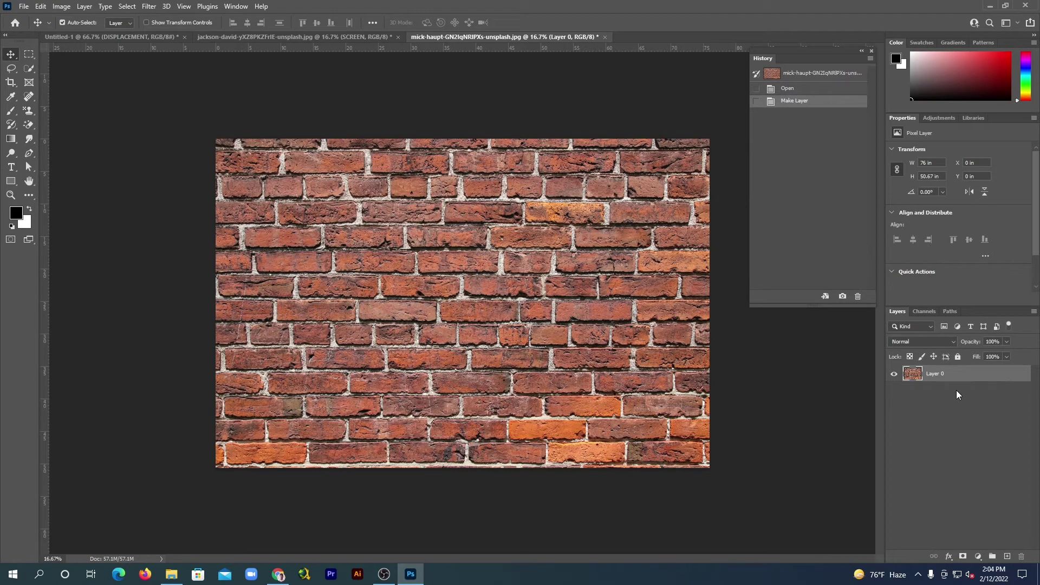
pyautogui.click(978, 557)
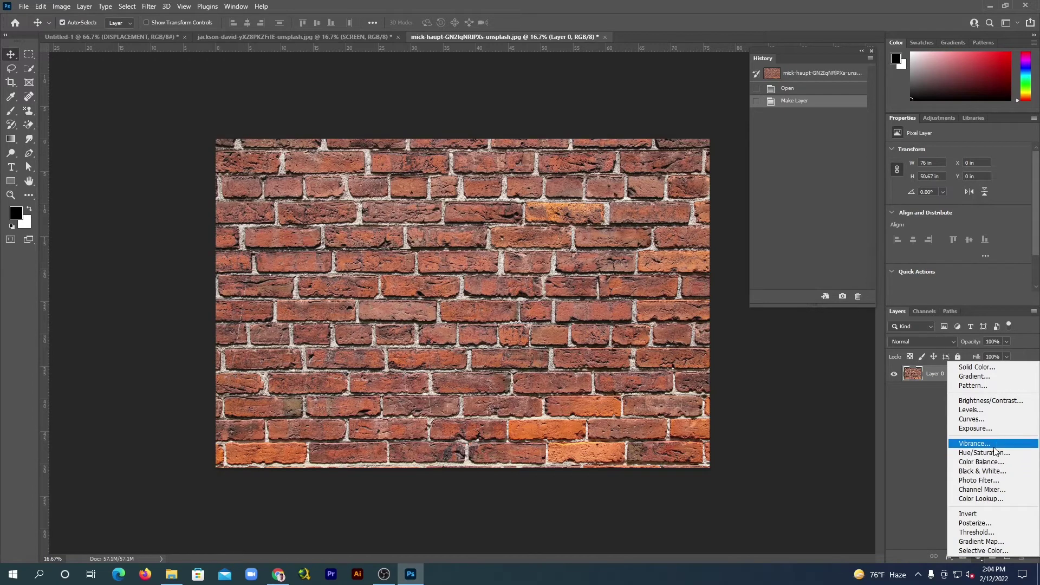
pyautogui.click(992, 471)
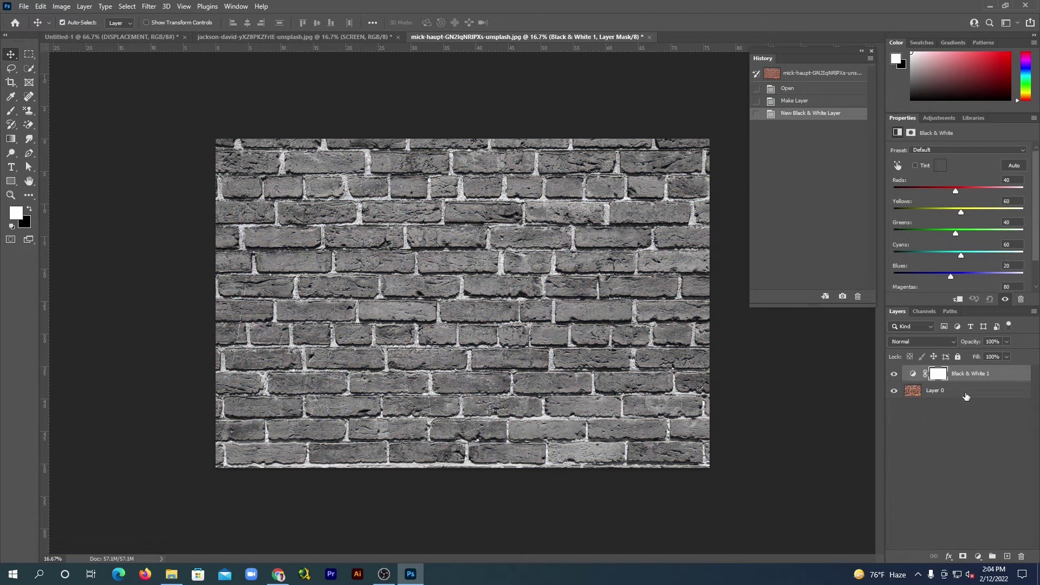
# Combine Layer 0 and the Black & White adjustment into one smart object
pyautogui.press('ctrl')
pyautogui.keyDown('ctrl'); pyautogui.click(970, 392); pyautogui.keyUp('ctrl')
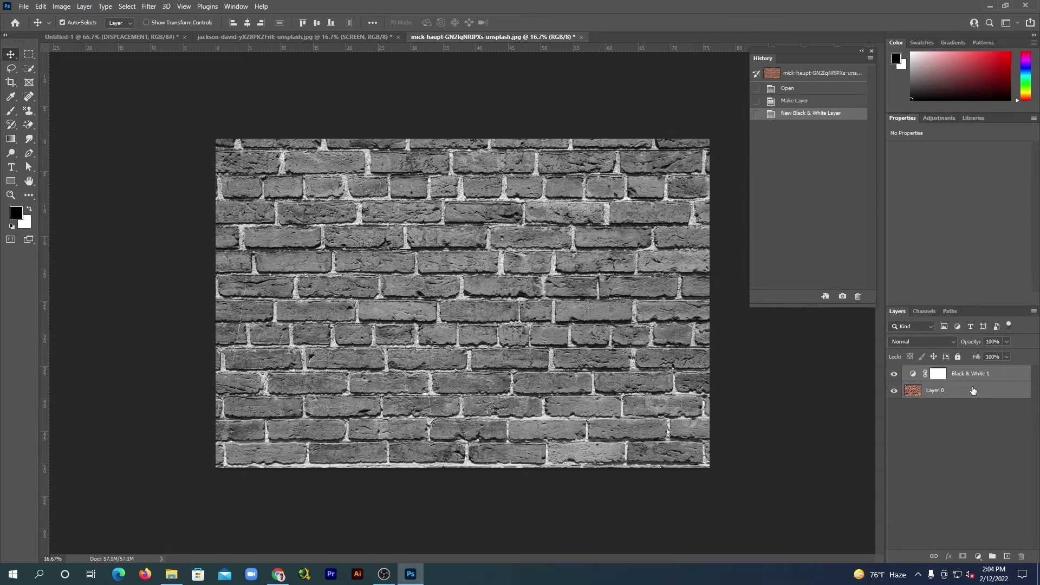
pyautogui.rightClick(973, 390)
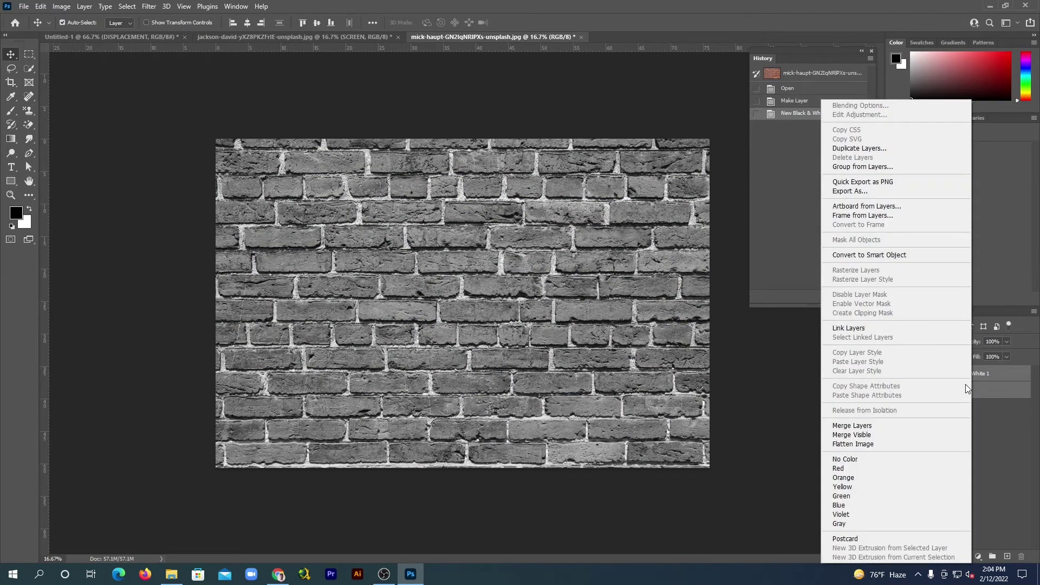
pyautogui.click(893, 256)
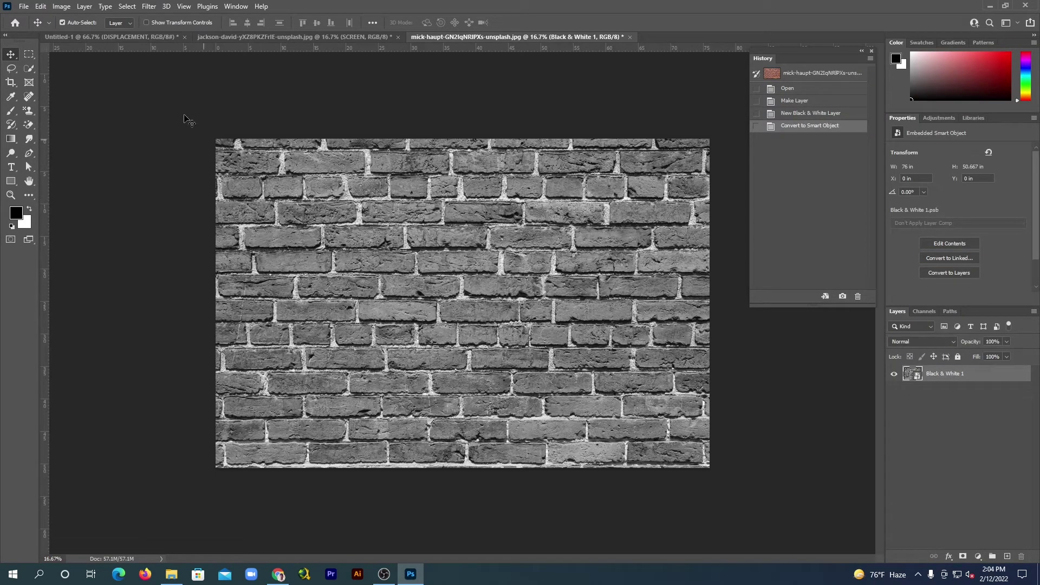
# Apply a 7.0-pixel Gaussian Blur smart filter to the grey brick wall
pyautogui.click(149, 7)
pyautogui.moveTo(155, 145)
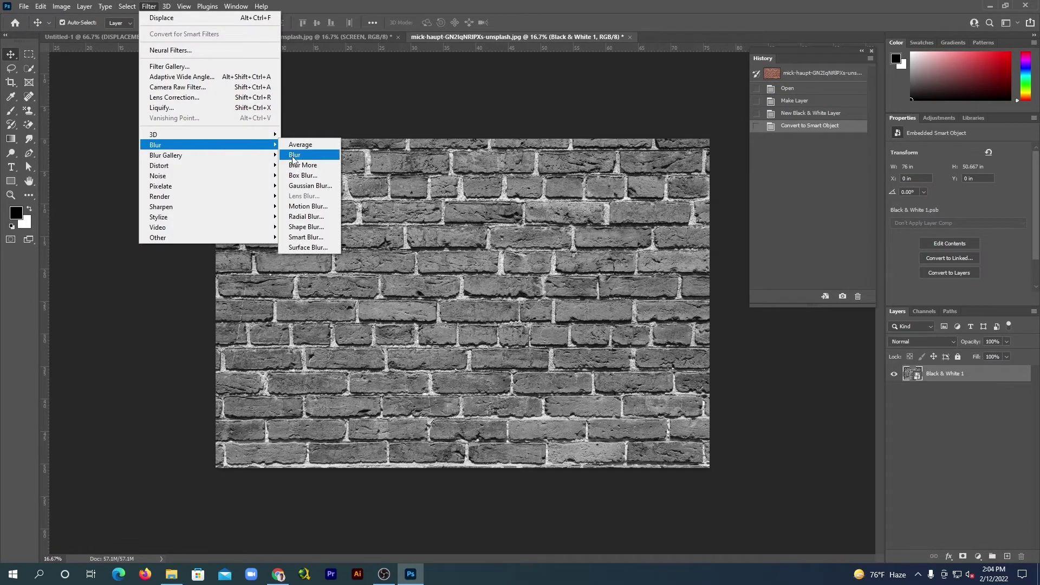
pyautogui.click(310, 186)
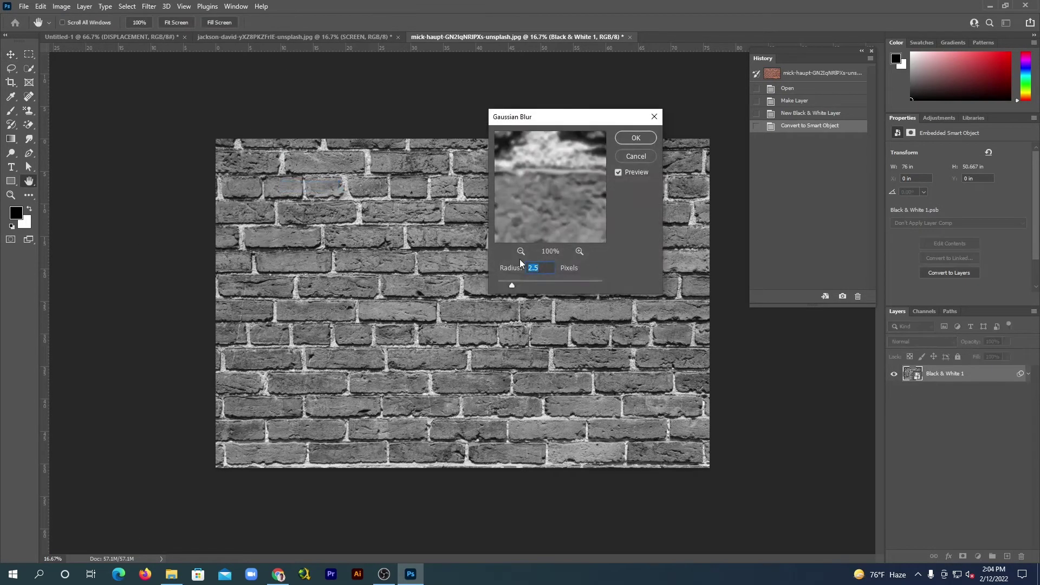
pyautogui.click(520, 251)
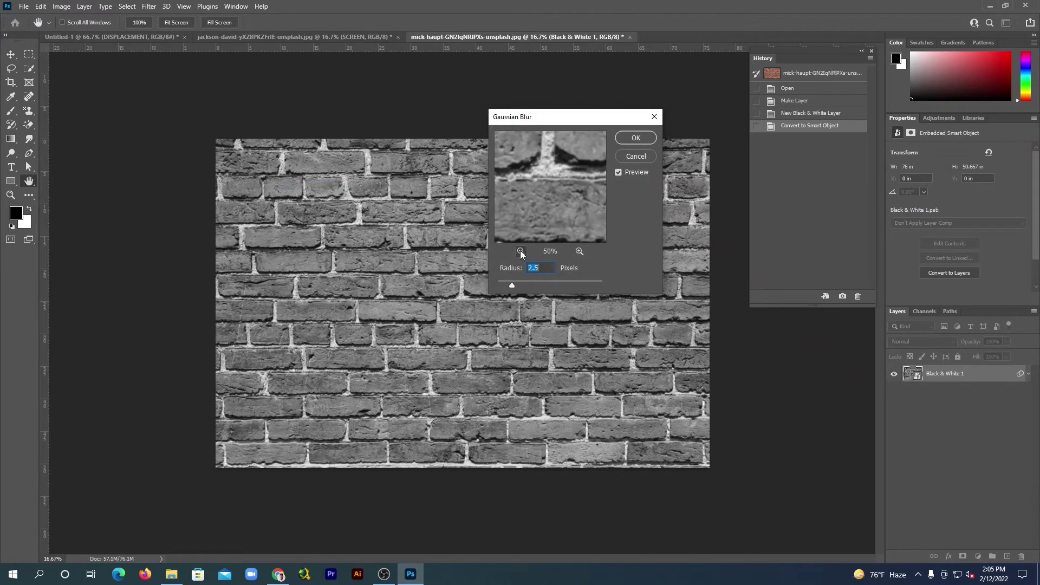
pyautogui.click(520, 250)
pyautogui.click(521, 251)
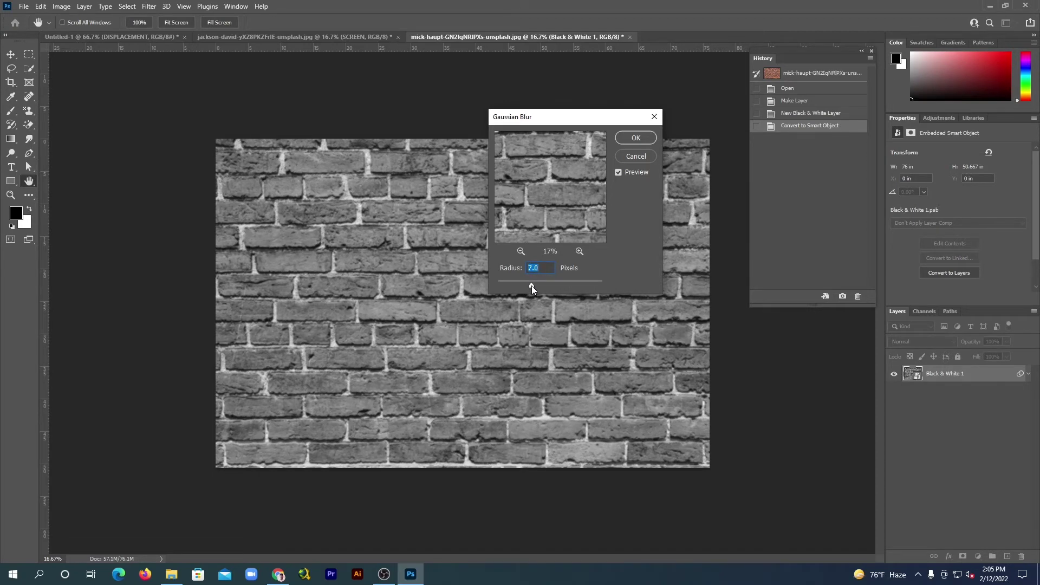
pyautogui.click(633, 139)
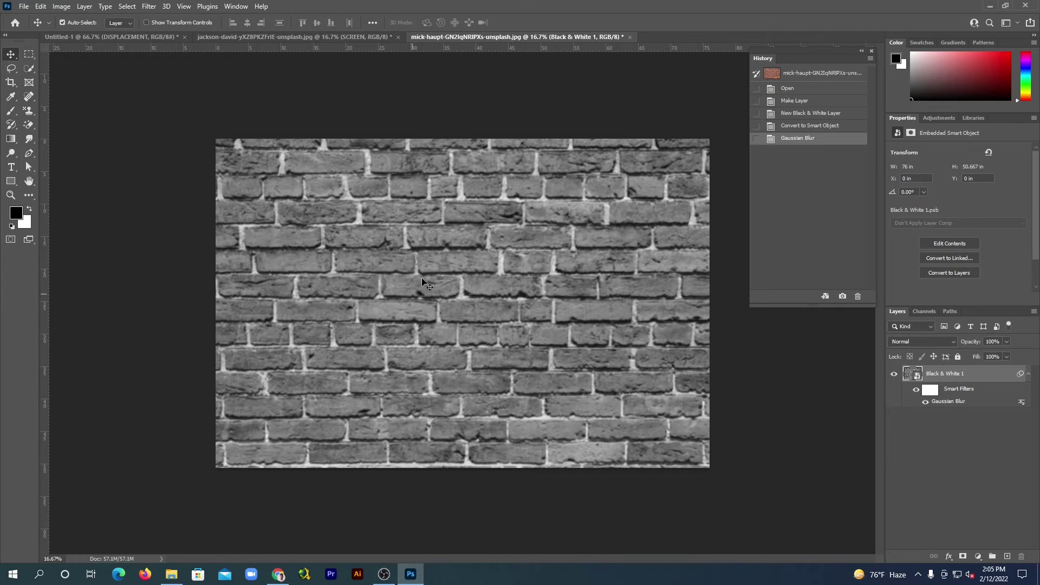
# Rewrap the blurred brick layer as a smart object and duplicate it into a new document
pyautogui.rightClick(982, 374)
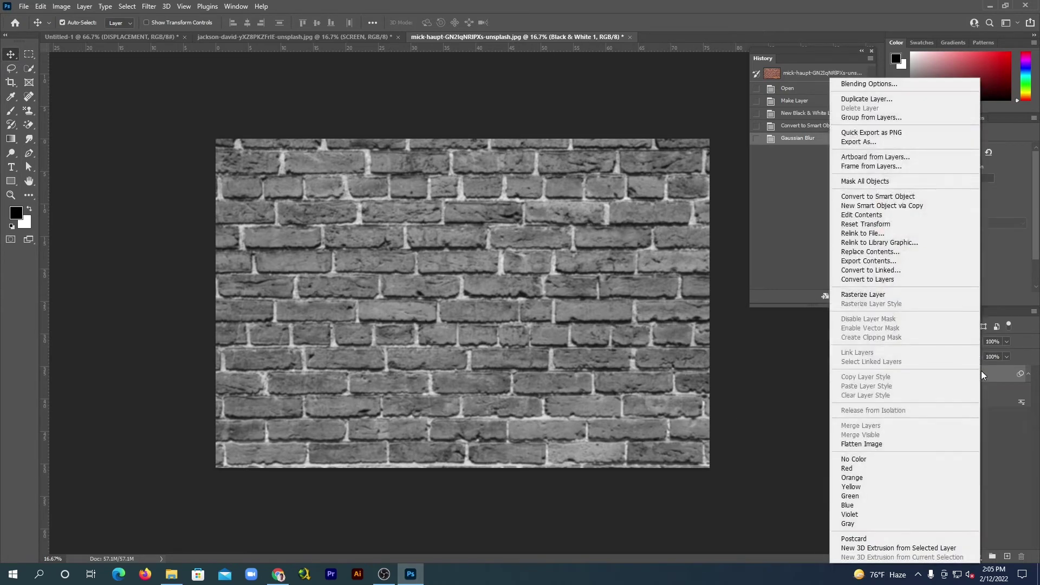
pyautogui.click(892, 198)
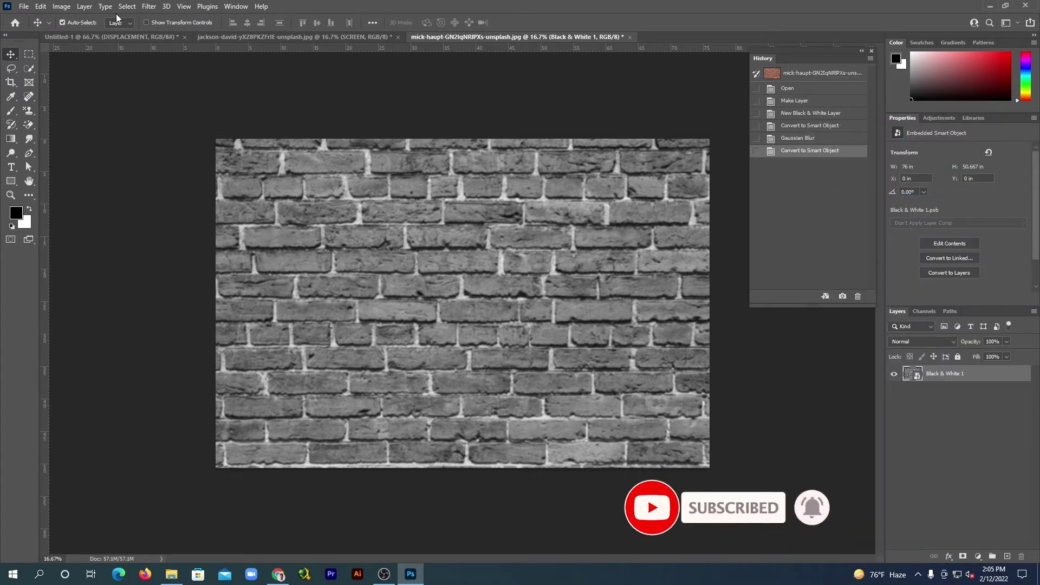
pyautogui.click(84, 7)
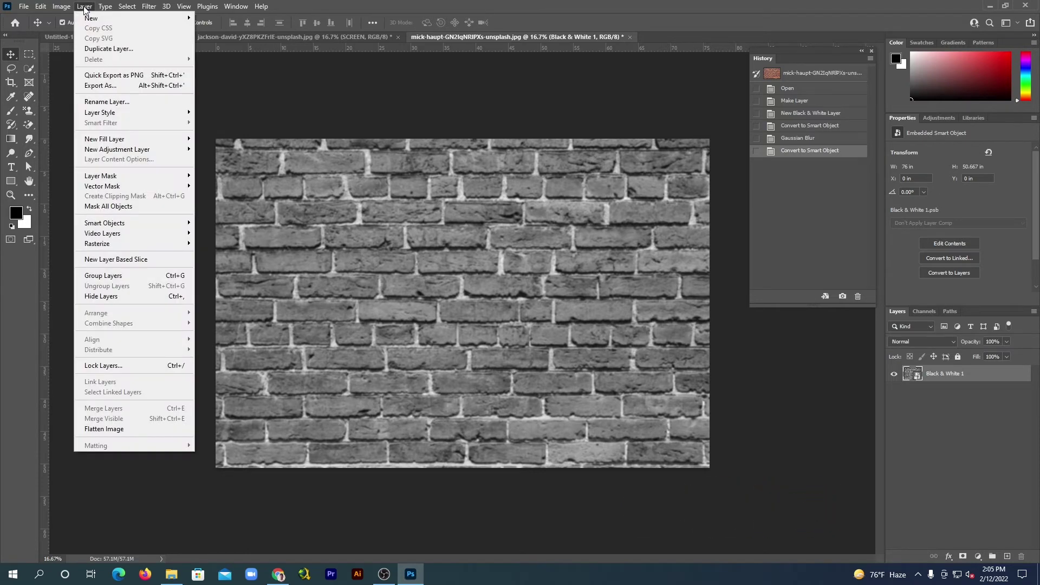
pyautogui.click(108, 49)
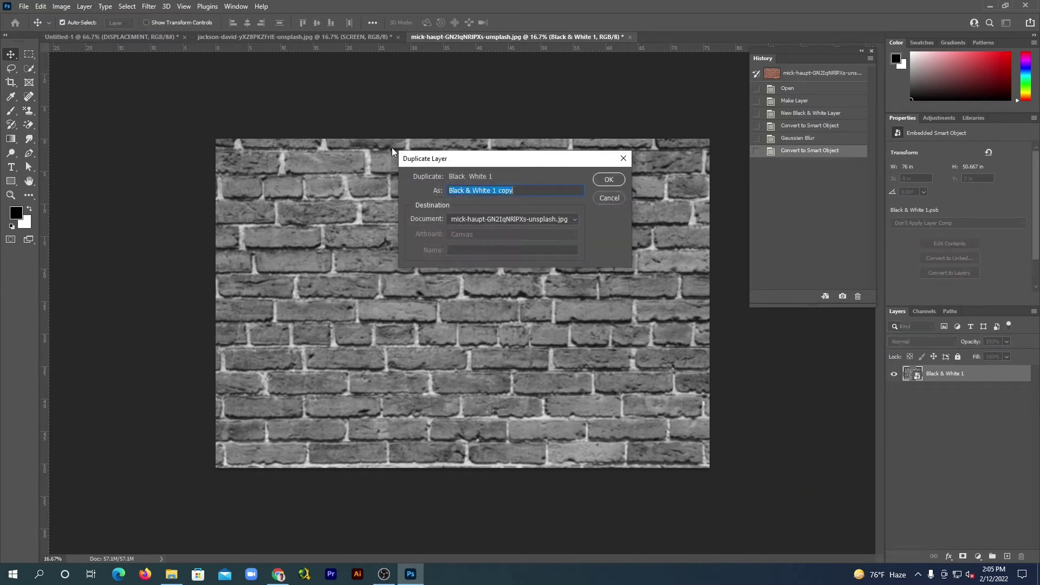
pyautogui.click(477, 219)
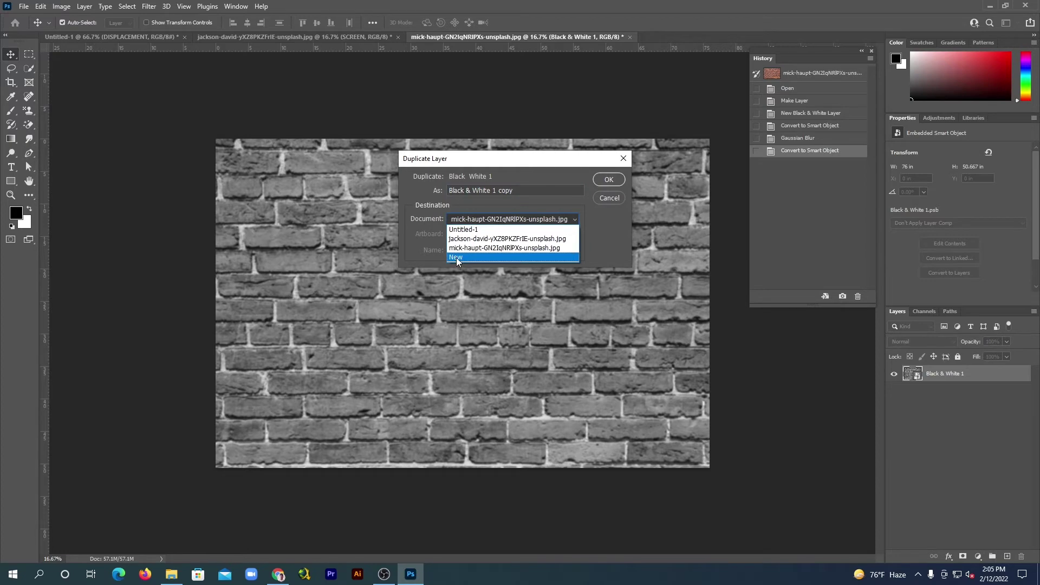
pyautogui.click(457, 258)
pyautogui.click(607, 181)
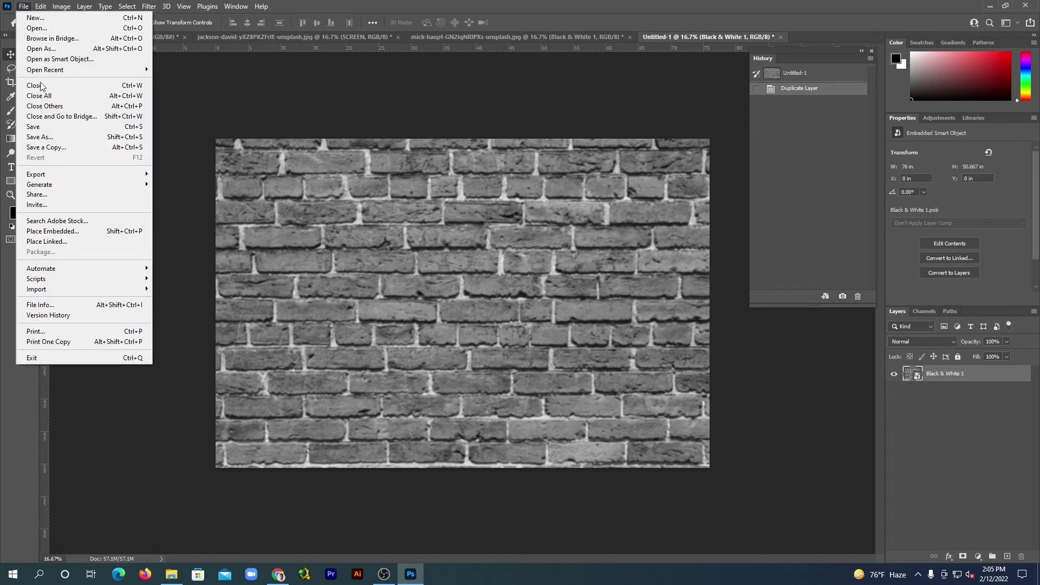
# Save the grey brick map to the Desktop as displacement_02.psd with maximum compatibility, then close it
pyautogui.click(55, 139)
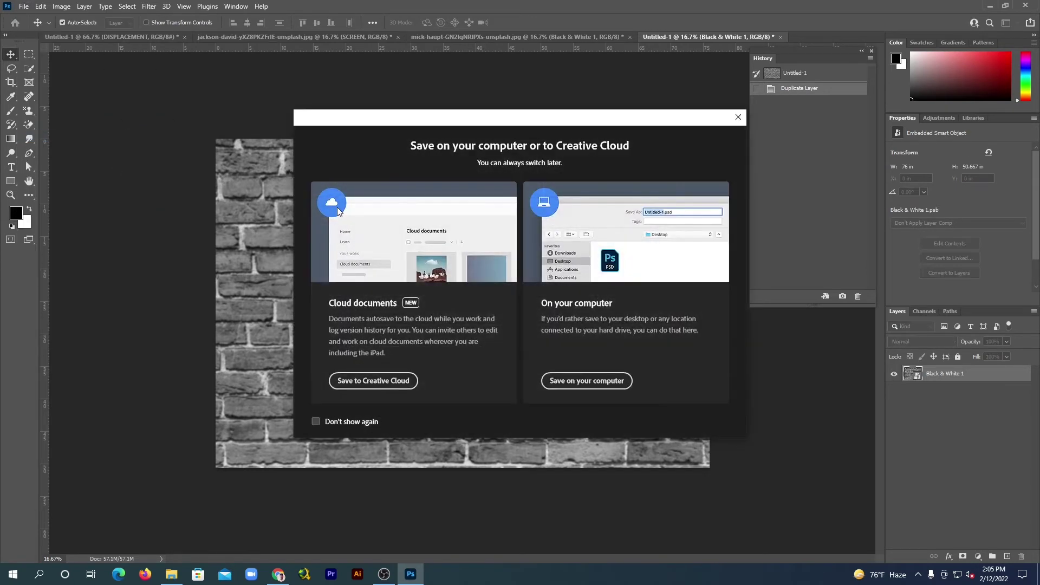
pyautogui.click(548, 380)
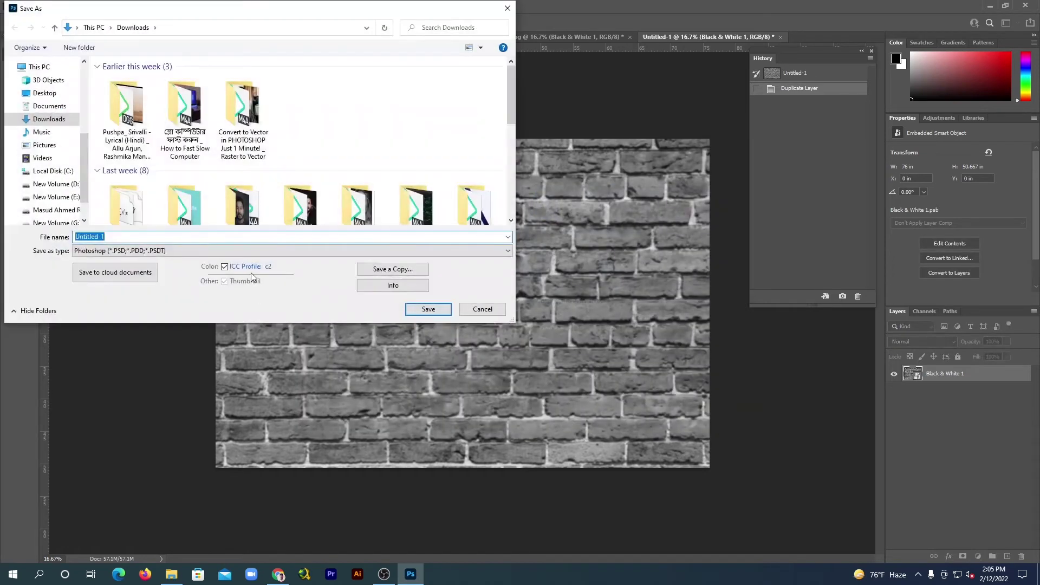
pyautogui.click(45, 94)
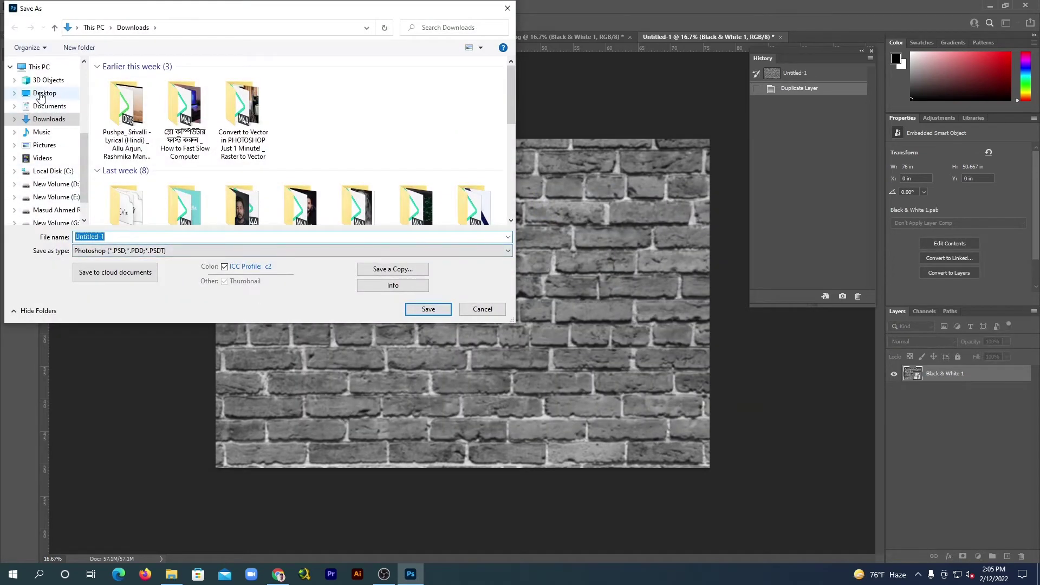
pyautogui.click(365, 89)
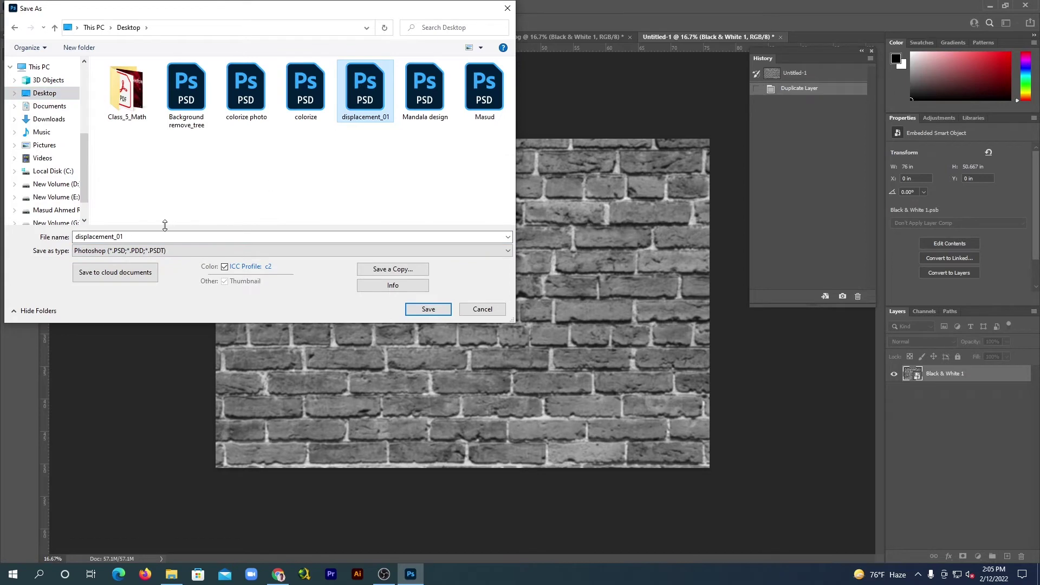
pyautogui.click(148, 237)
pyautogui.press('BackSpace')
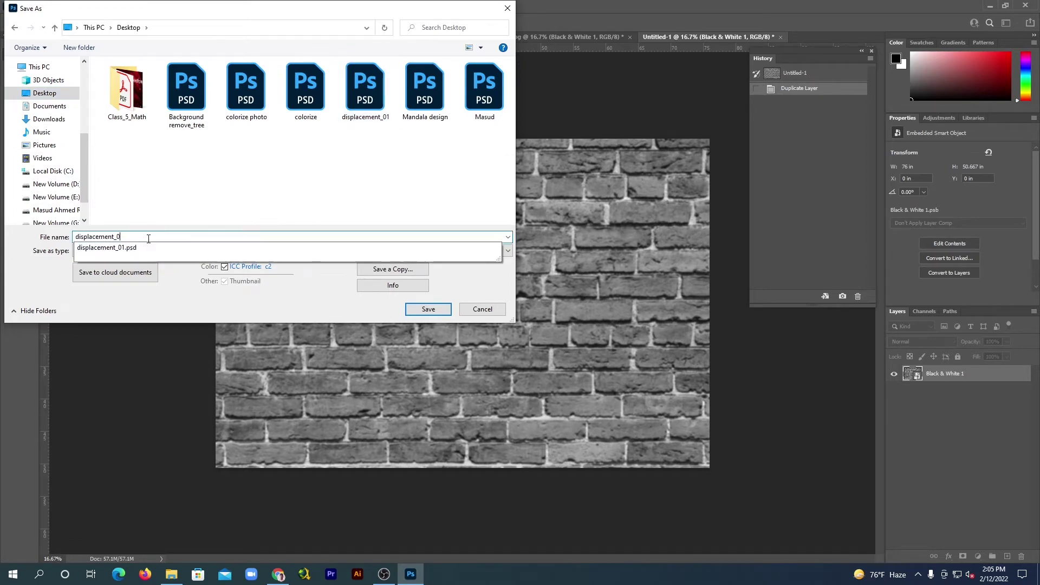
pyautogui.write('2')
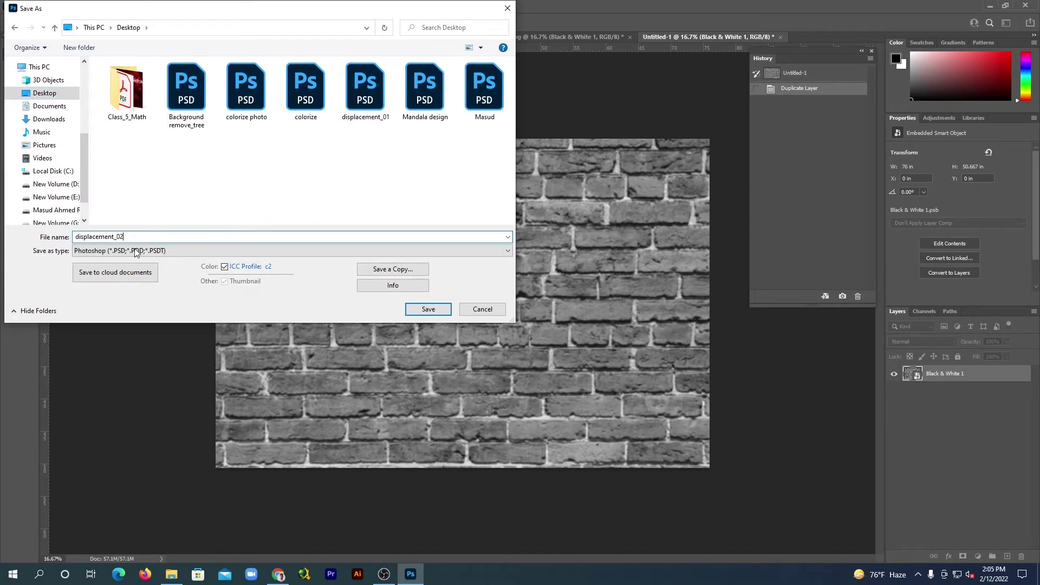
pyautogui.click(433, 309)
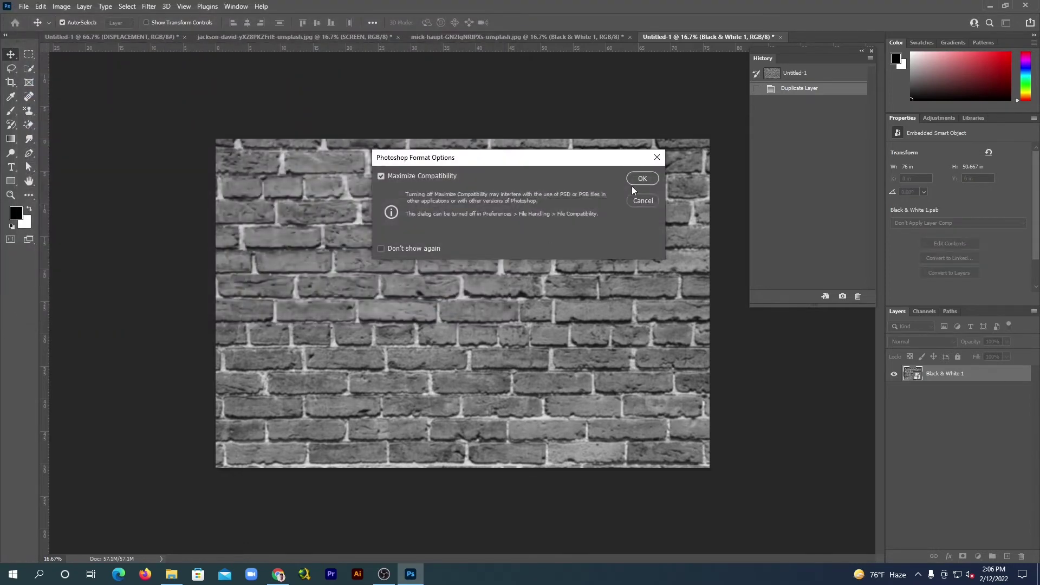
pyautogui.click(640, 177)
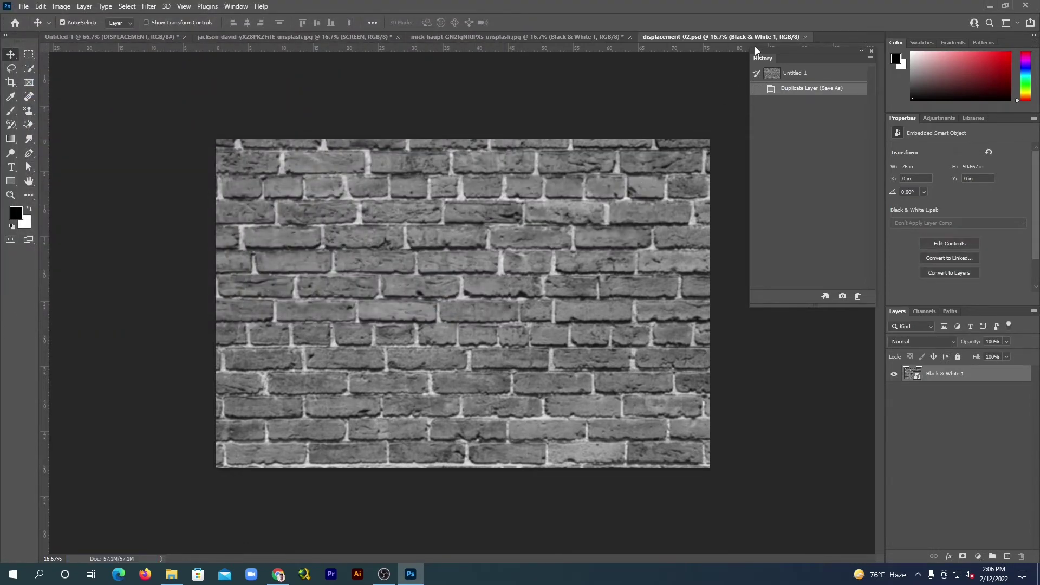
pyautogui.click(805, 36)
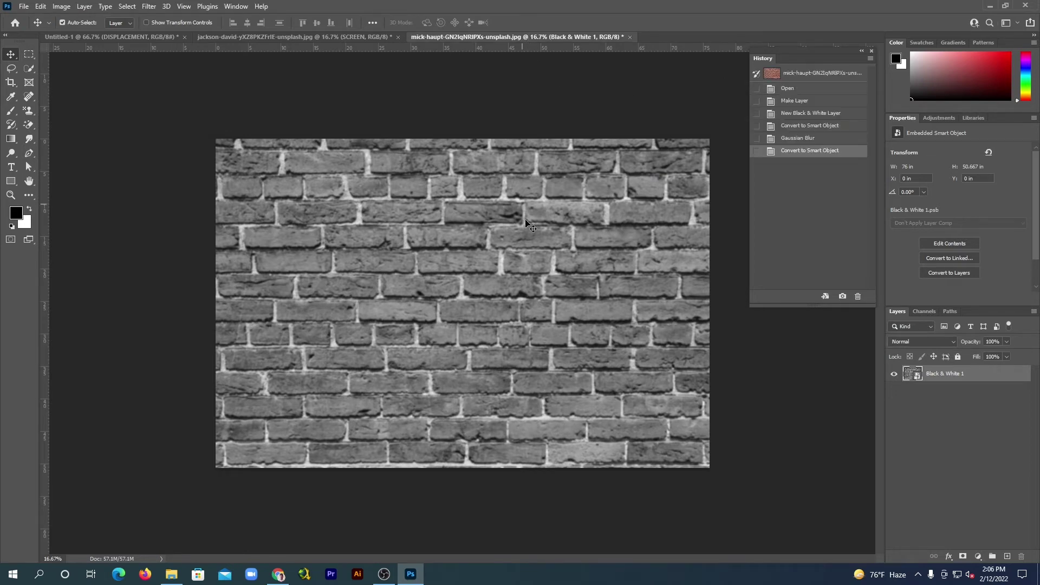
# Undo the blur and desaturation to restore Layer 0's original red brick colours
pyautogui.hotkey('ctrl', 'z')
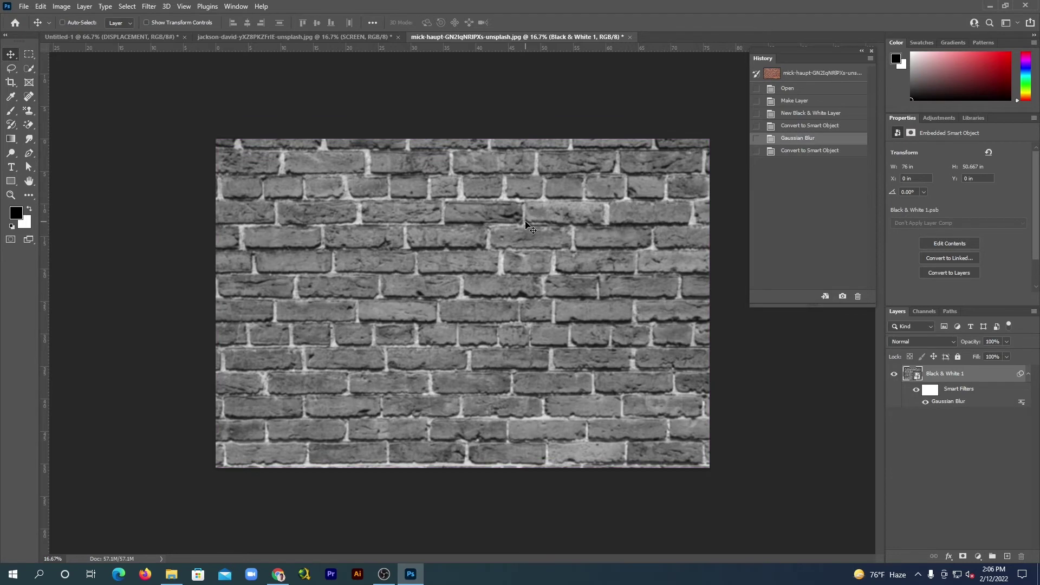
pyautogui.hotkey('ctrl', 'z')
pyautogui.hotkey('ctrl', 'z')
pyautogui.hotkey('ctrl', 'z')
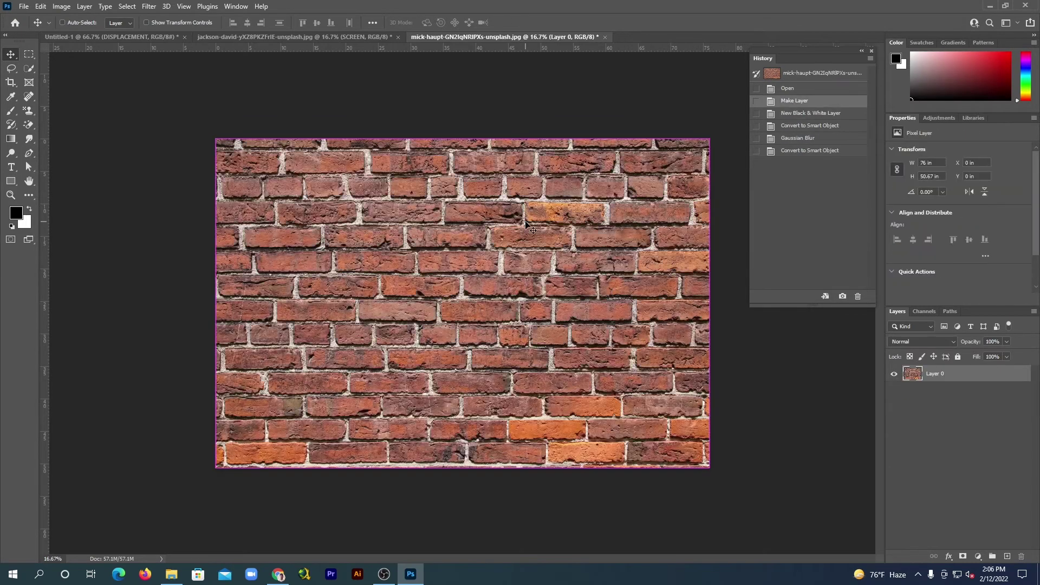
pyautogui.press('ctrl')
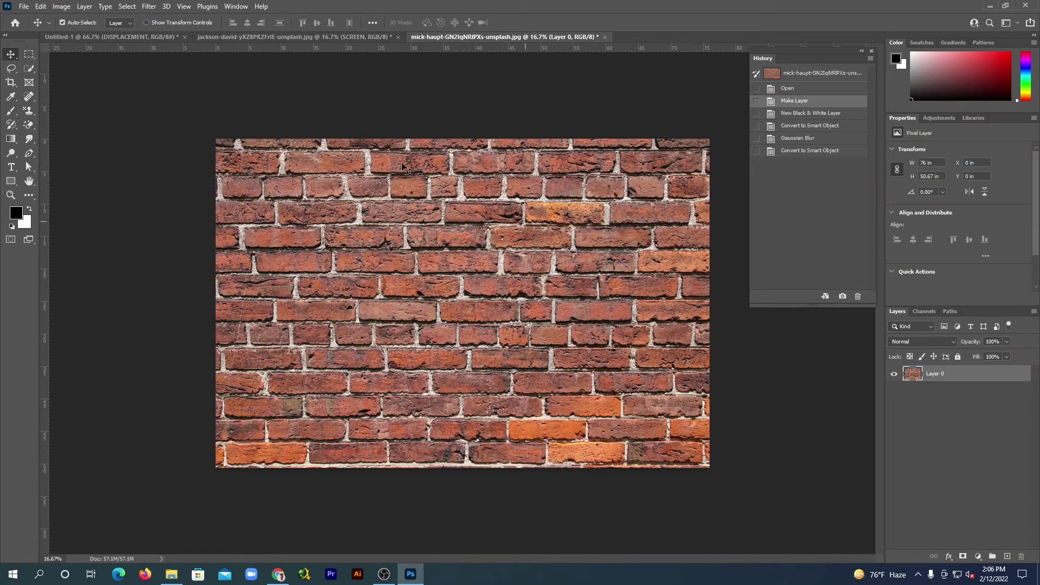
# Place the man's cut-out photo from the Desktop as an embedded image
pyautogui.click(23, 6)
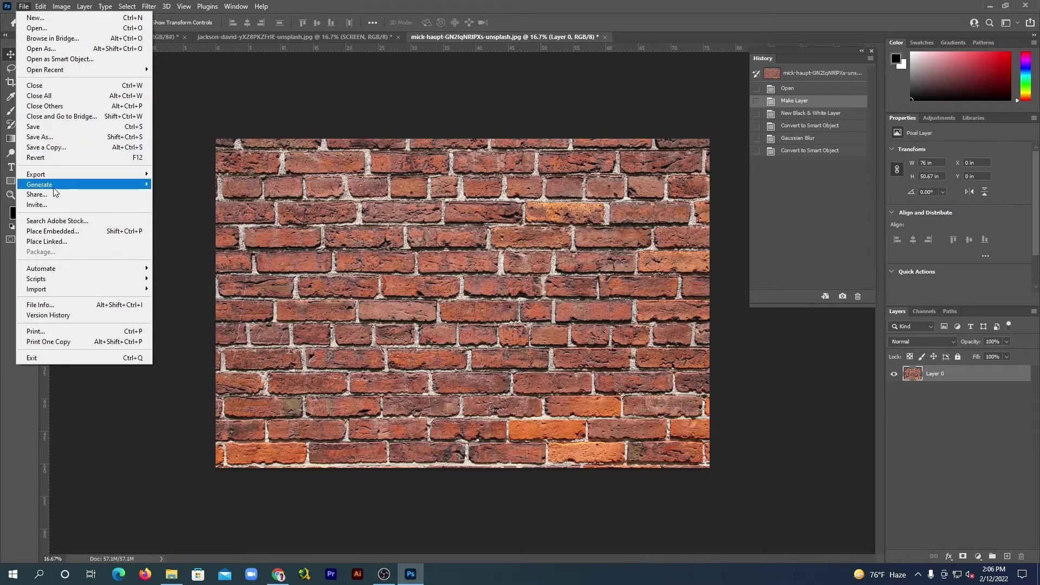
pyautogui.click(70, 231)
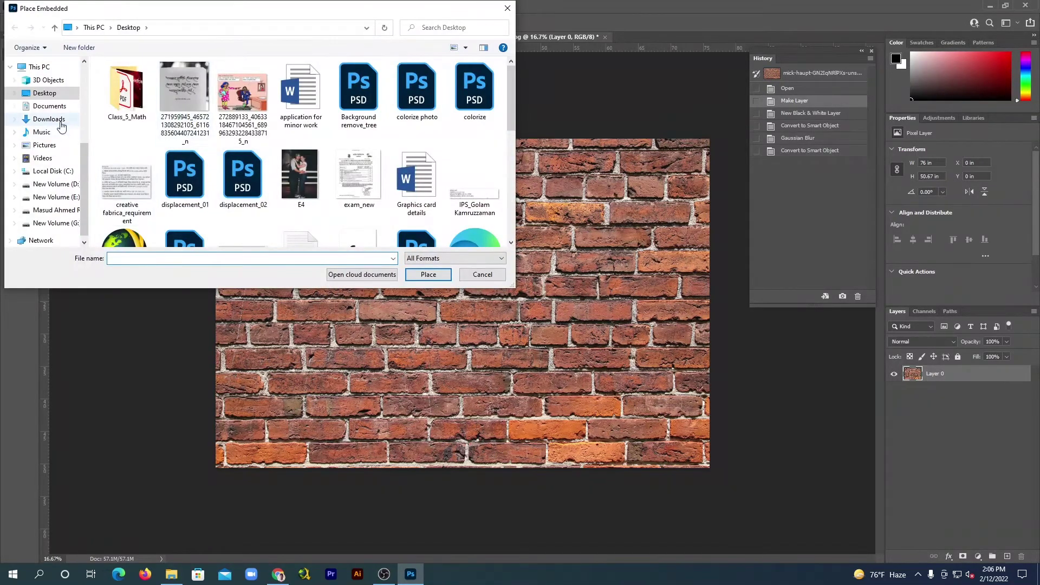
pyautogui.moveTo(44, 92)
pyautogui.scroll(-10, 281, 165)
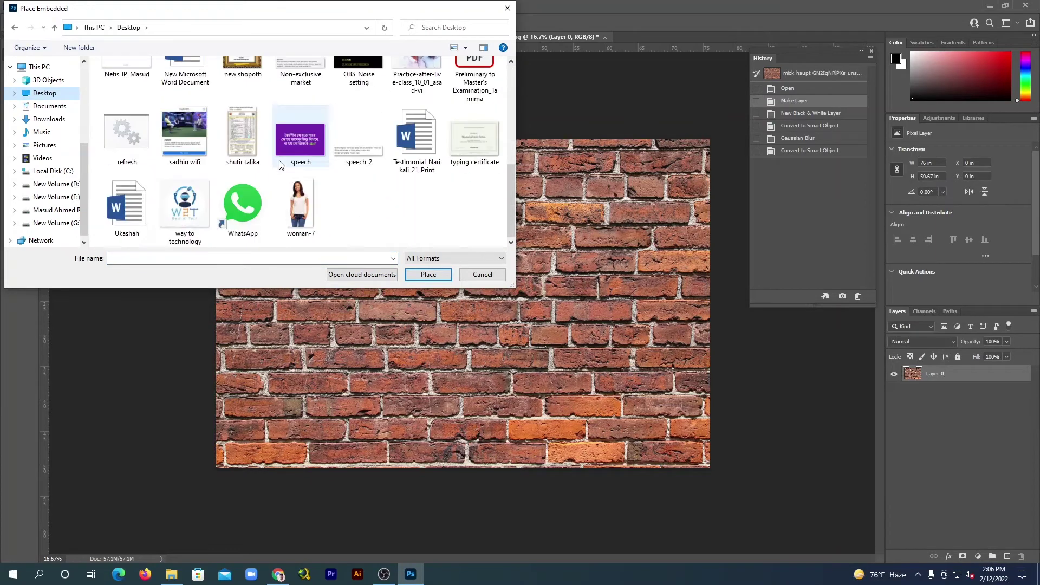
pyautogui.scroll(1, 279, 164)
pyautogui.scroll(2, 303, 179)
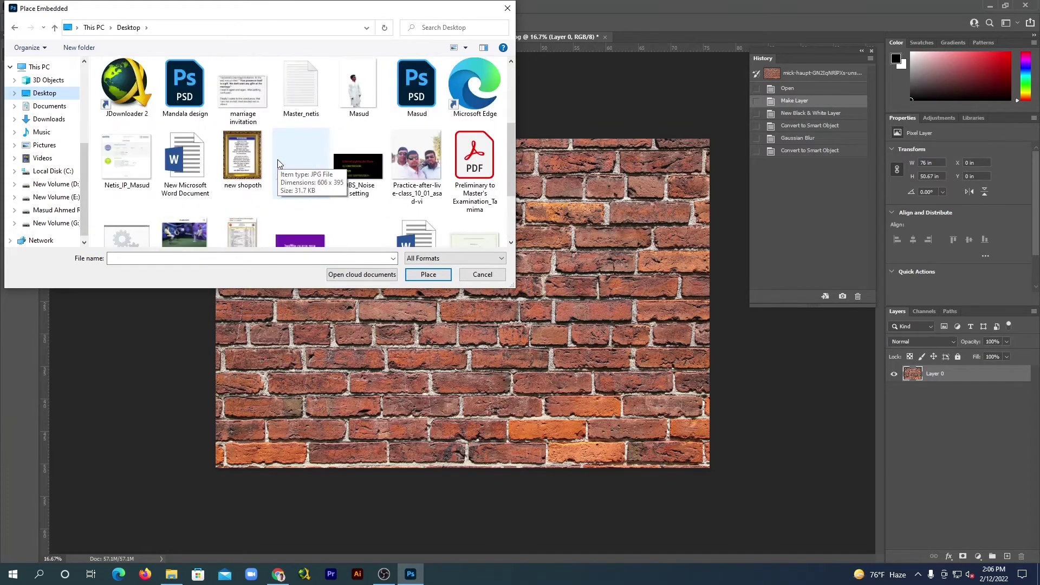
pyautogui.click(359, 84)
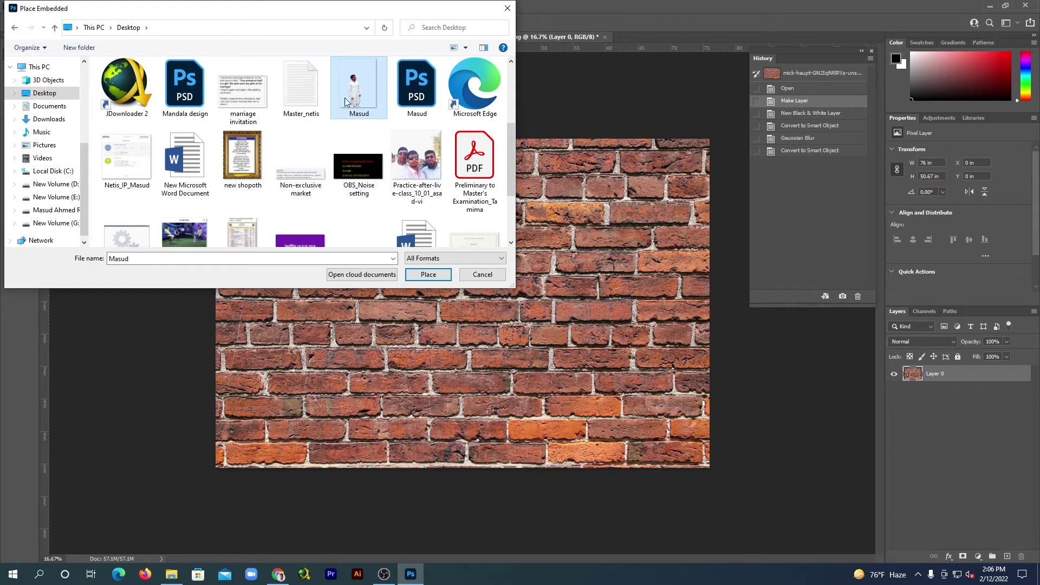
pyautogui.click(427, 276)
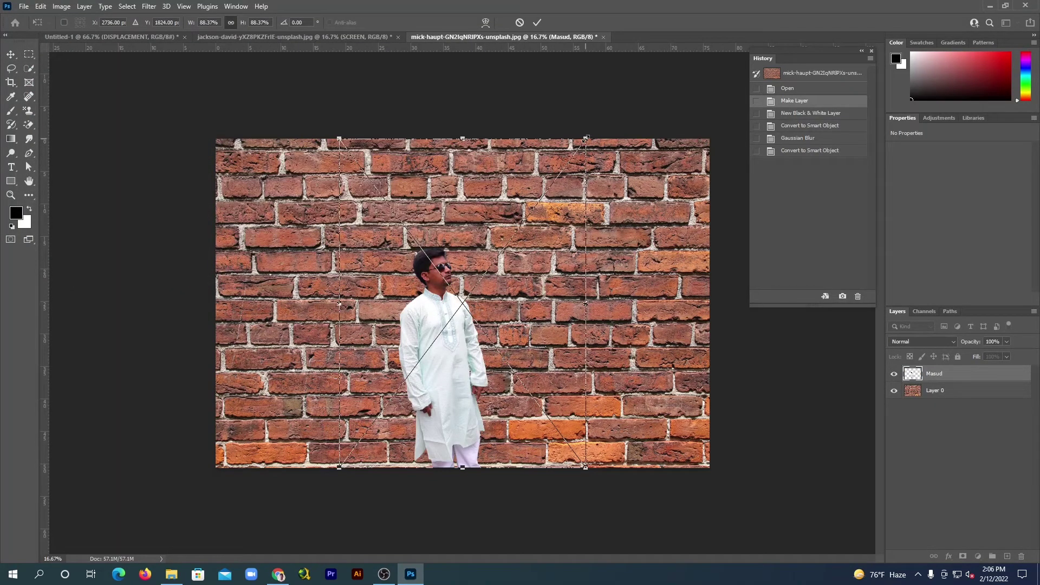
# Scale up the placed man and centre him with his feet on the wall's bottom edge
pyautogui.moveTo(586, 139); pyautogui.dragTo(657, 43)
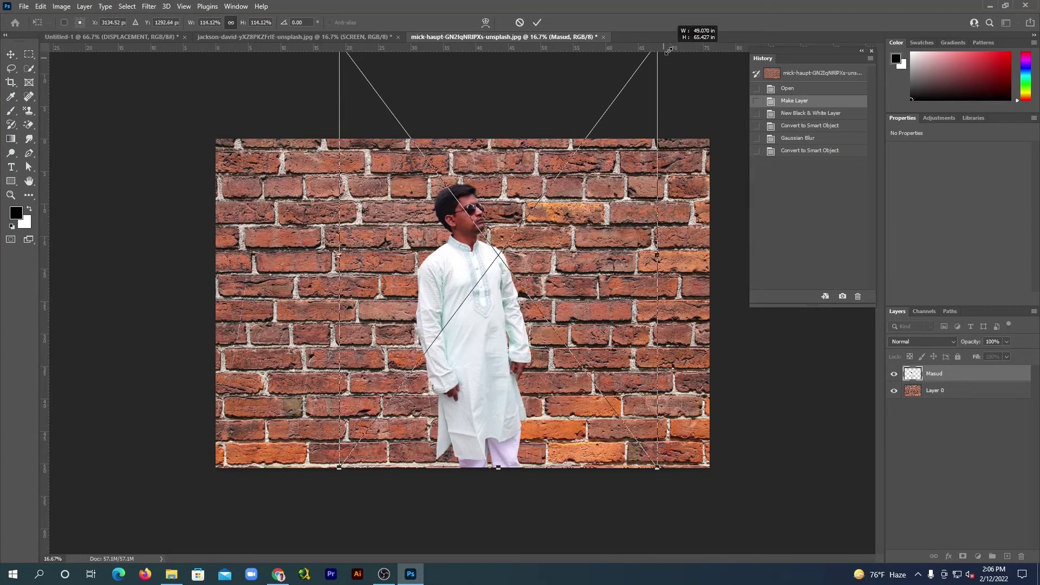
pyautogui.moveTo(589, 203); pyautogui.dragTo(565, 210)
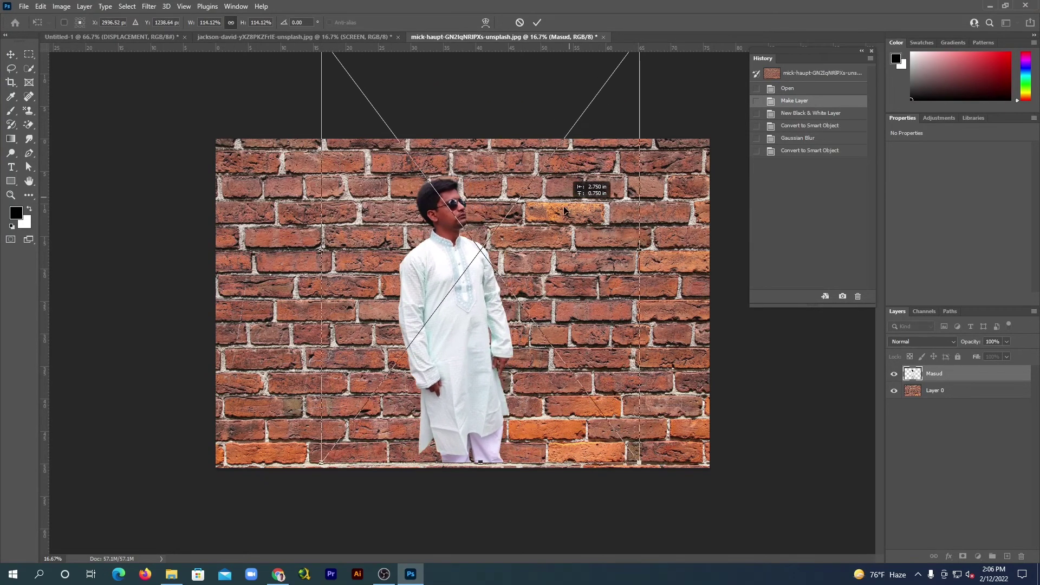
pyautogui.moveTo(565, 210); pyautogui.dragTo(562, 289)
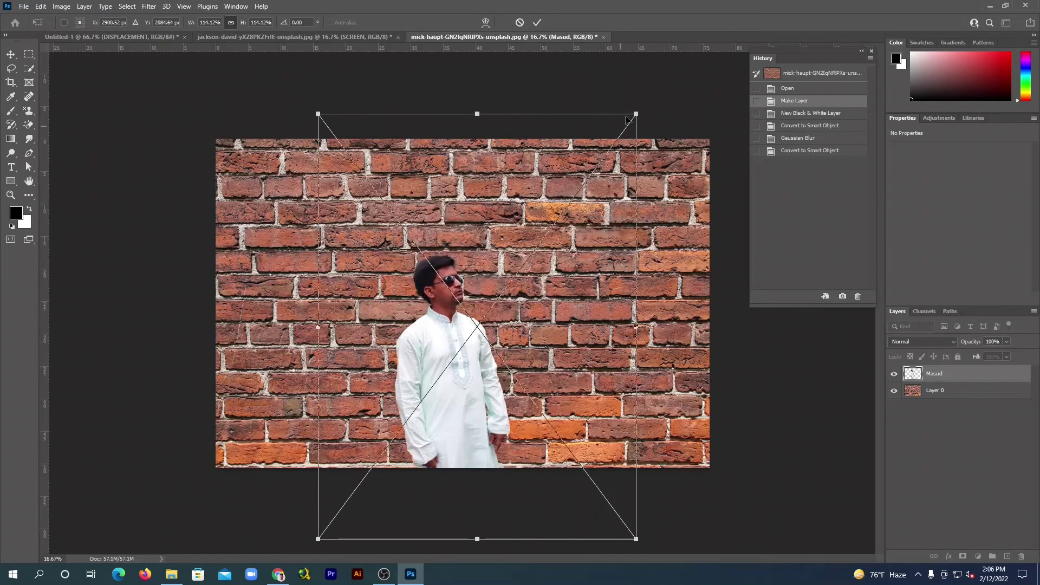
pyautogui.moveTo(637, 115); pyautogui.dragTo(687, 47)
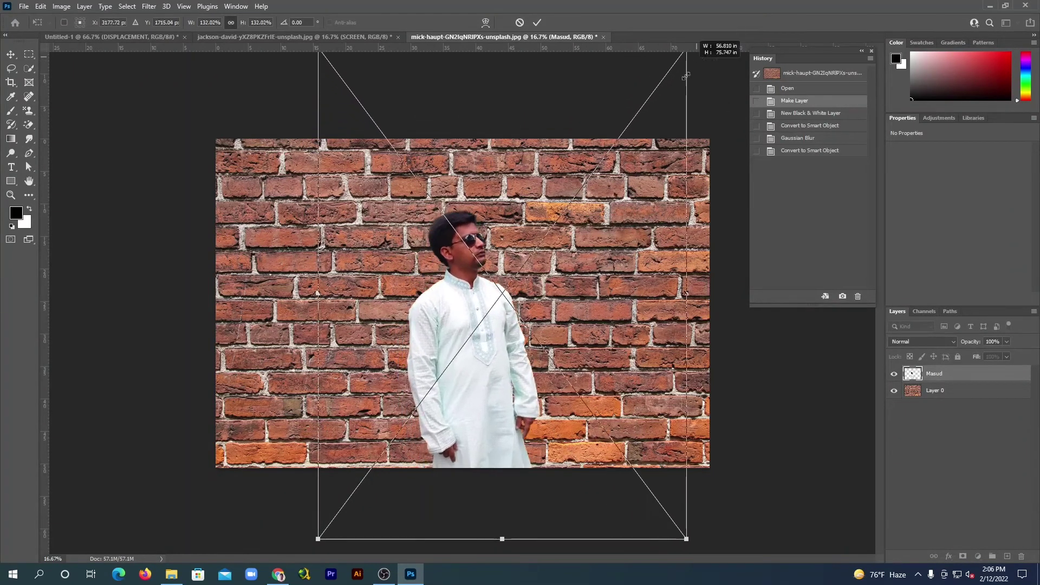
pyautogui.moveTo(486, 370); pyautogui.dragTo(481, 294)
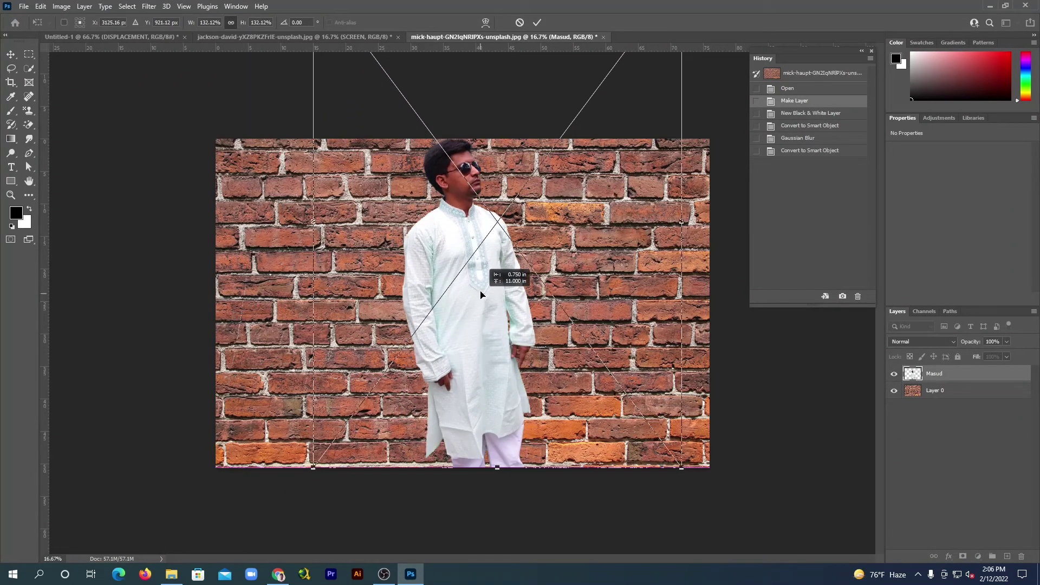
pyautogui.moveTo(481, 294); pyautogui.dragTo(488, 351)
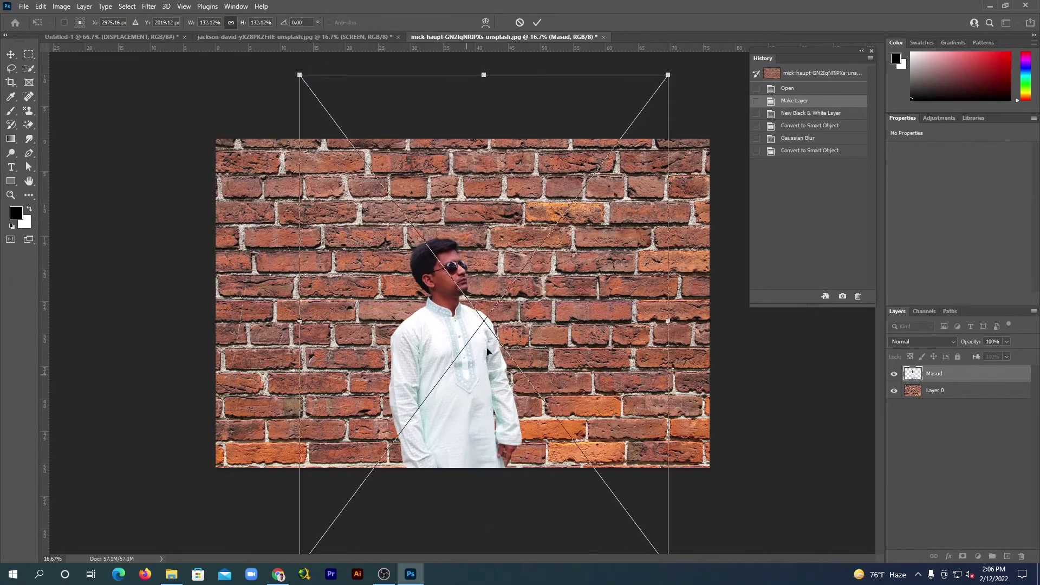
pyautogui.moveTo(668, 74); pyautogui.dragTo(643, 108)
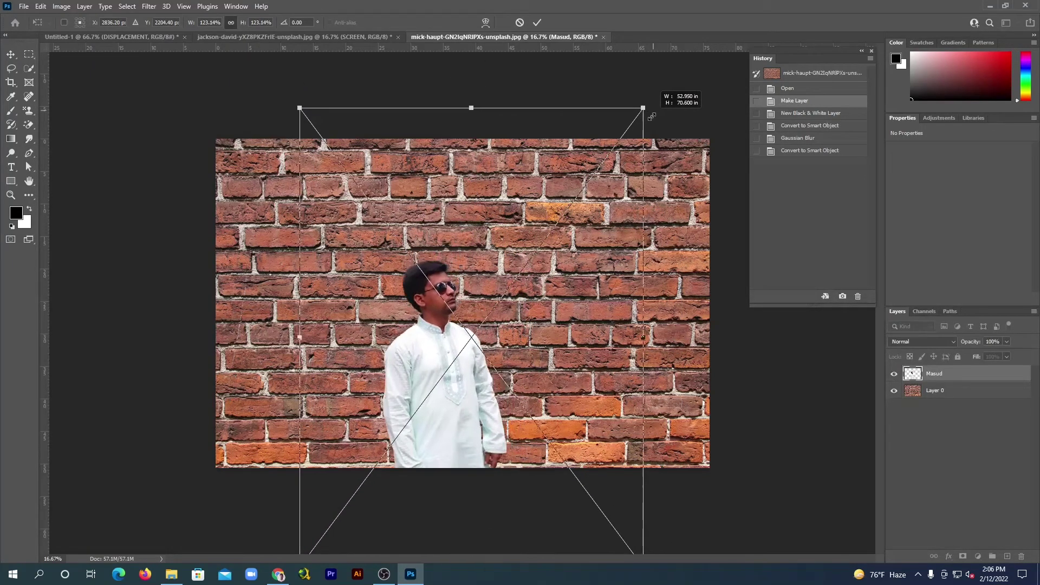
pyautogui.moveTo(571, 312); pyautogui.dragTo(596, 213)
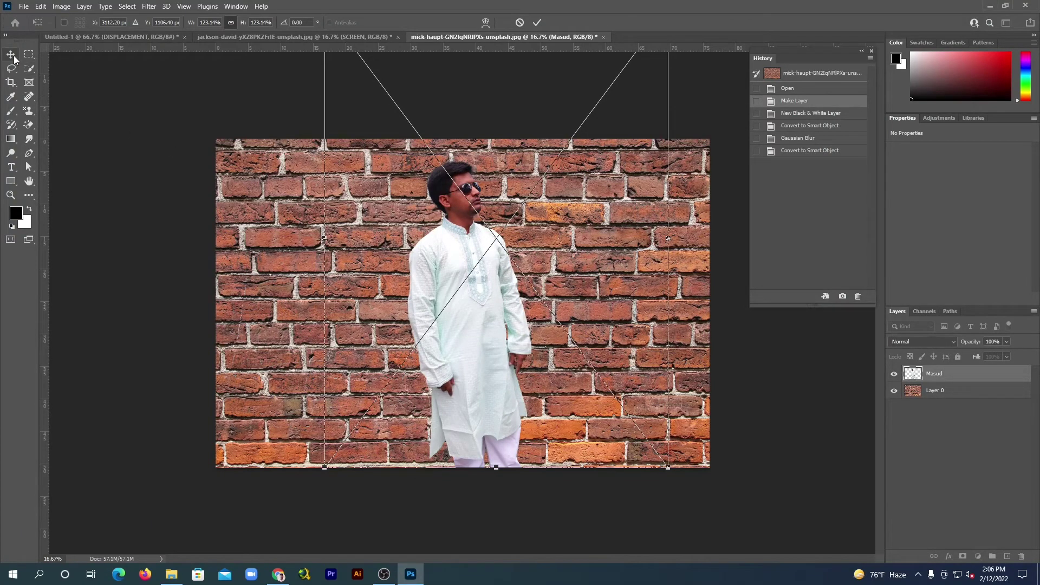
pyautogui.press('Return')
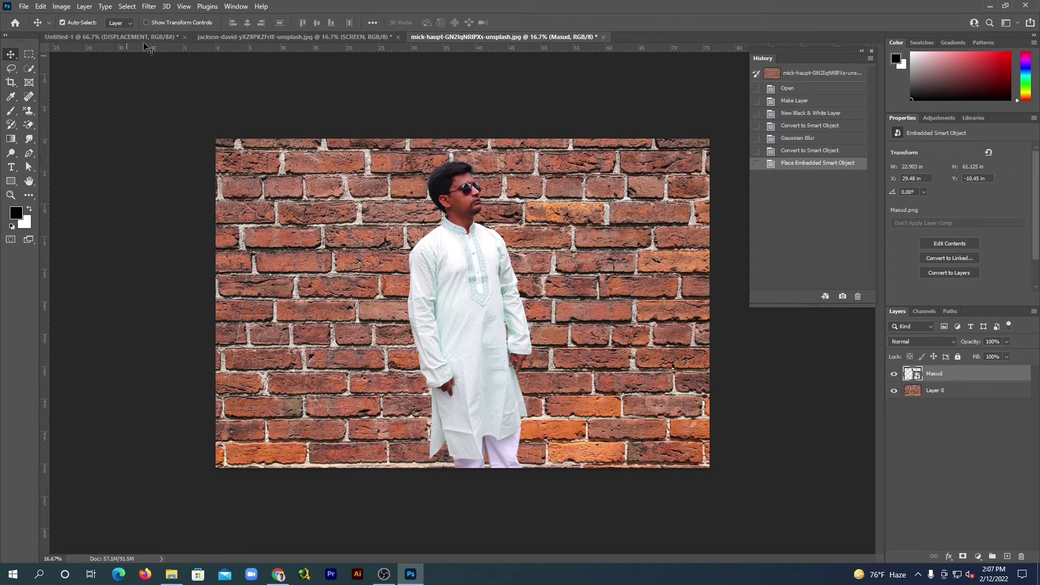
pyautogui.click(149, 7)
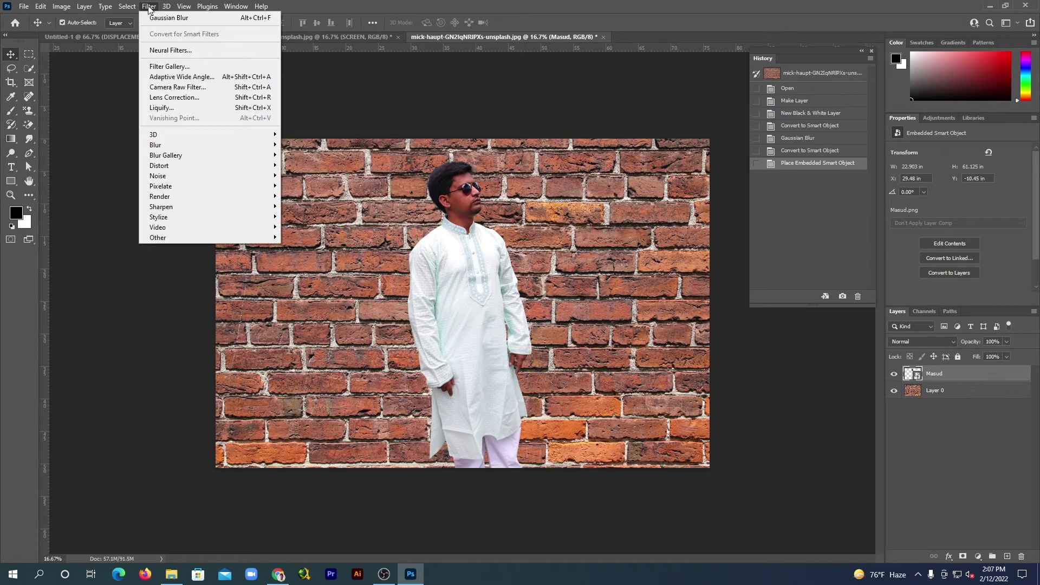
pyautogui.click(170, 66)
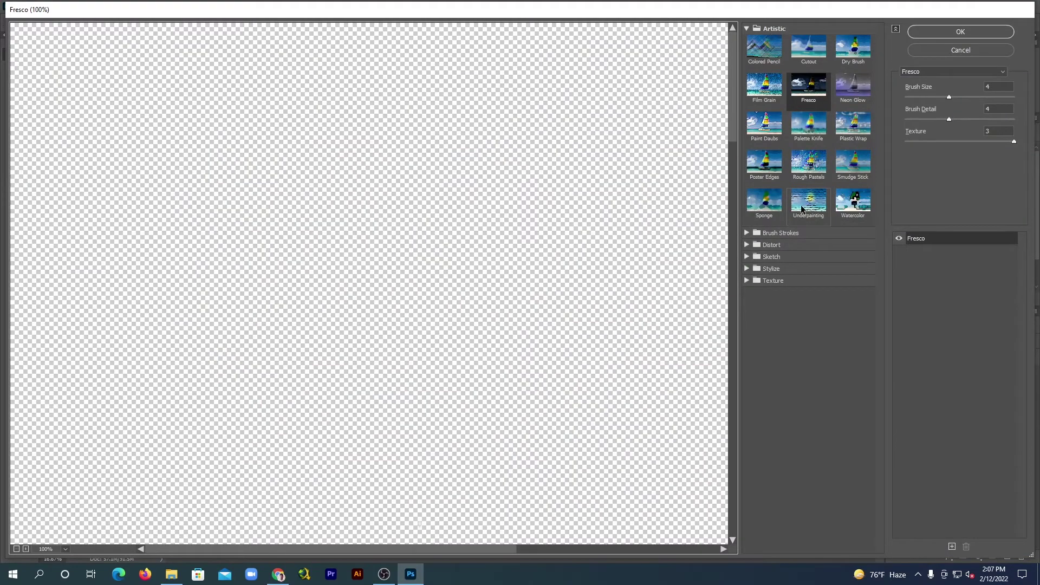
pyautogui.click(958, 50)
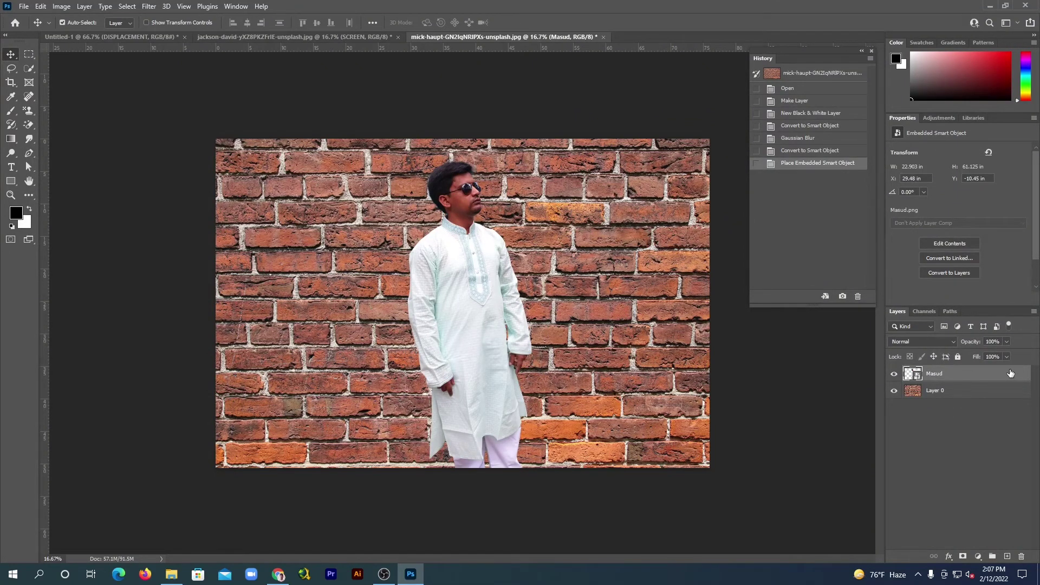
# Give the man's layer a black 13 px outside Stroke layer style
pyautogui.doubleClick(1011, 373)
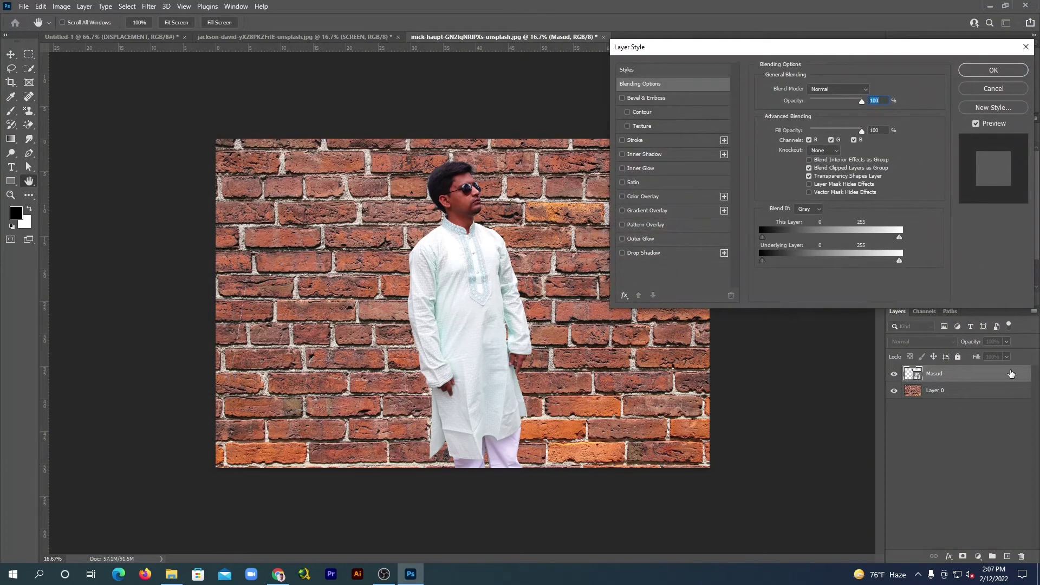
pyautogui.moveTo(706, 49); pyautogui.dragTo(645, 69)
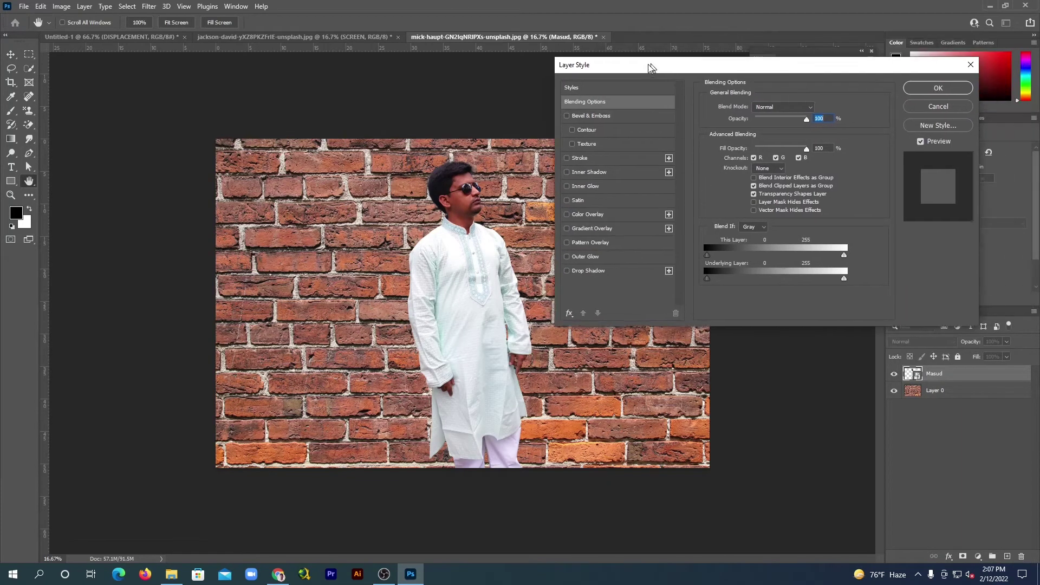
pyautogui.click(561, 160)
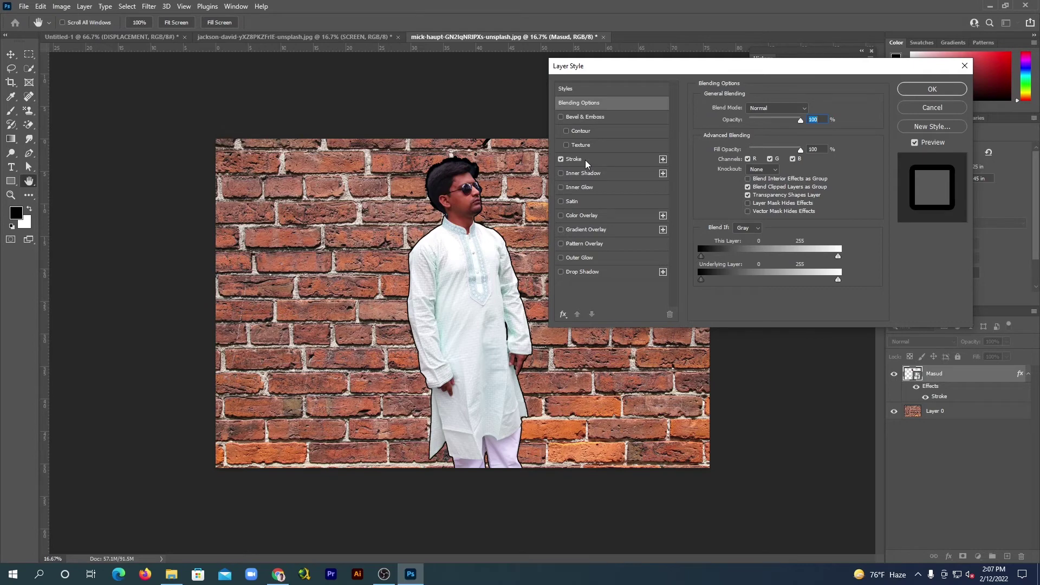
pyautogui.click(585, 159)
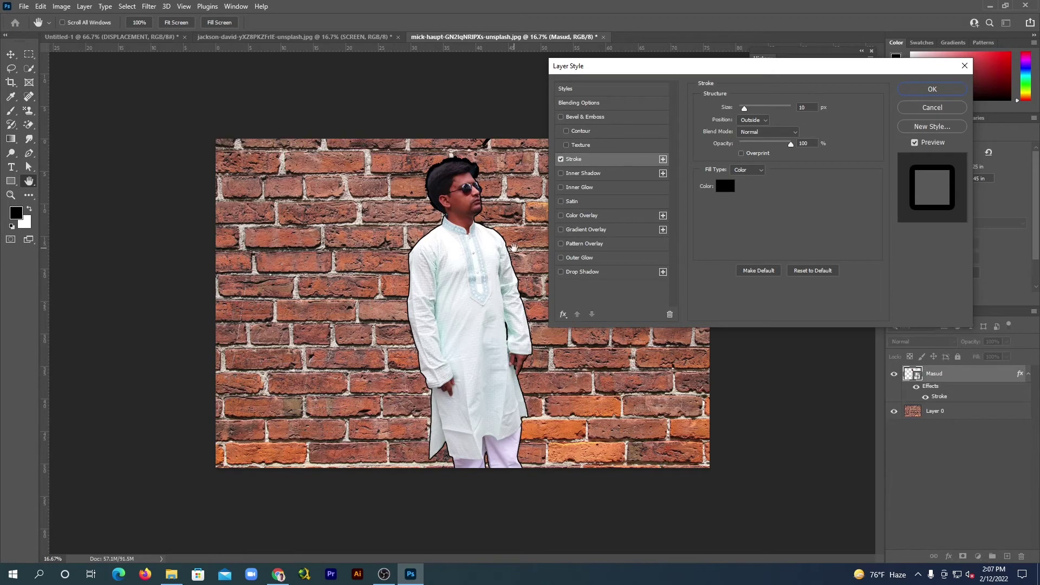
pyautogui.moveTo(745, 107); pyautogui.dragTo(746, 107)
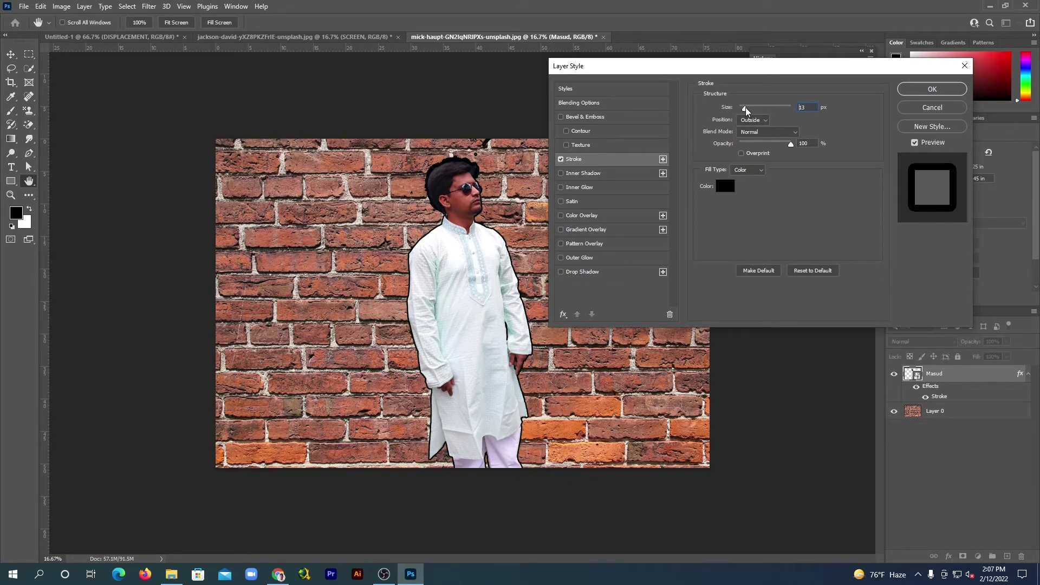
pyautogui.click(913, 90)
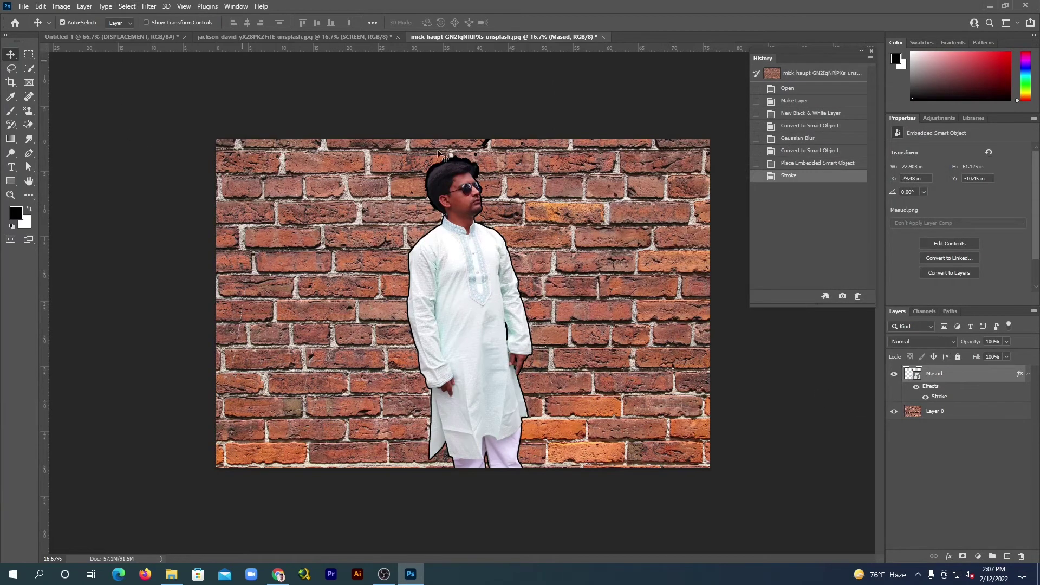
# Convert the man's layer to a smart object and open the Filter Gallery, fitting the preview to view
pyautogui.rightClick(973, 374)
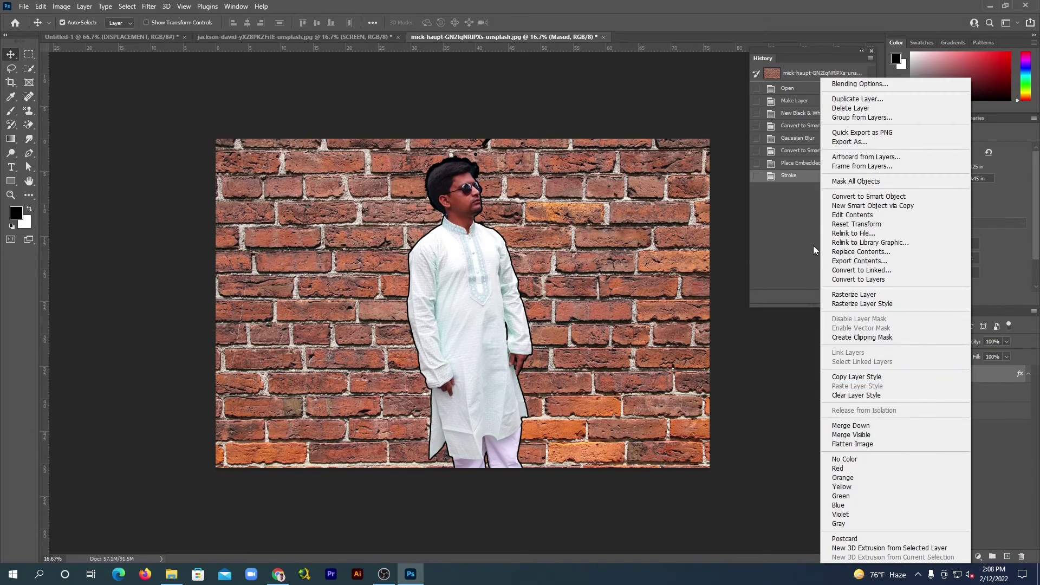
pyautogui.click(874, 196)
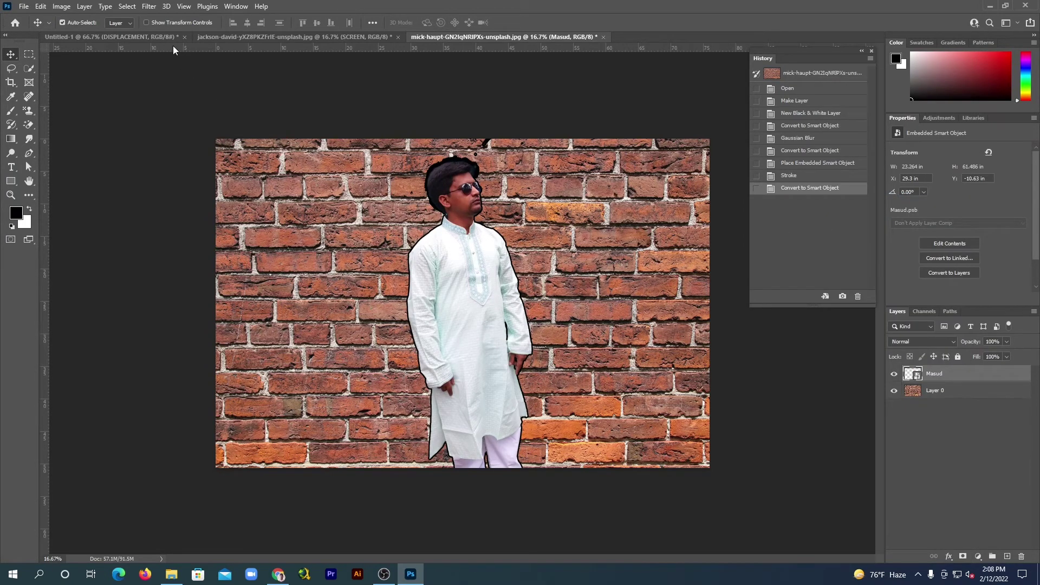
pyautogui.click(154, 7)
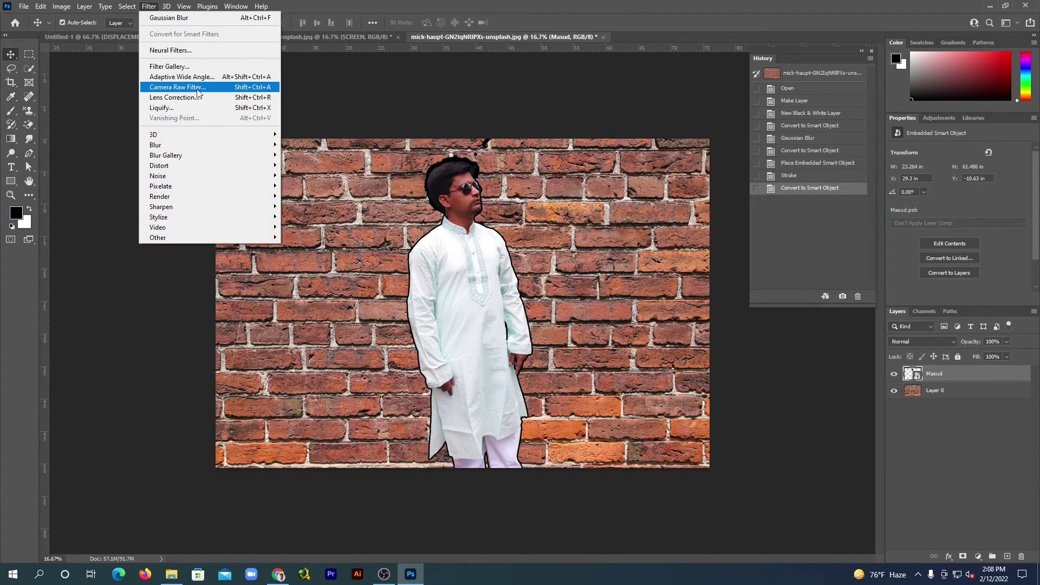
pyautogui.click(174, 71)
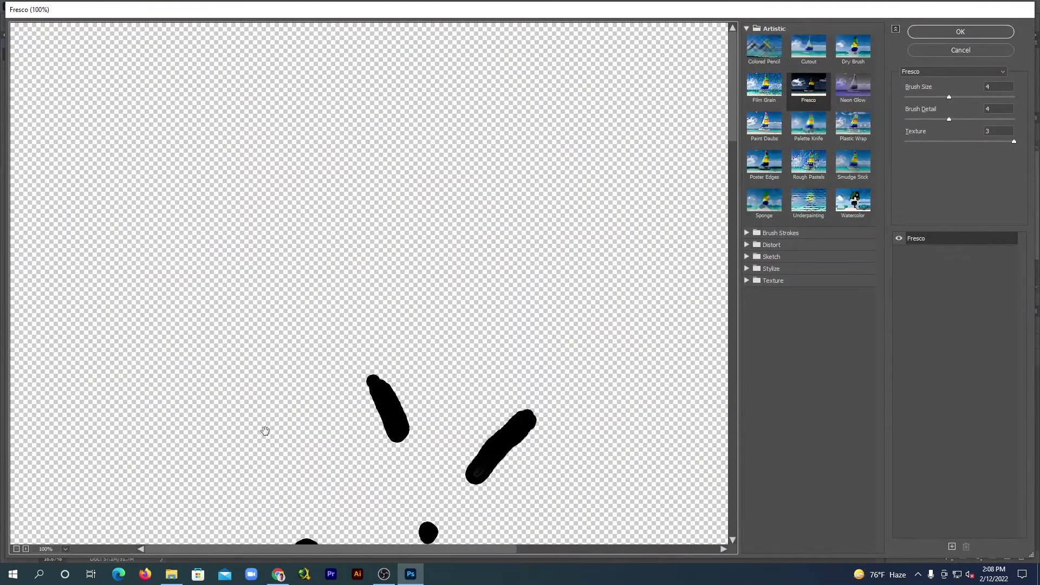
pyautogui.scroll(-1, 262, 419)
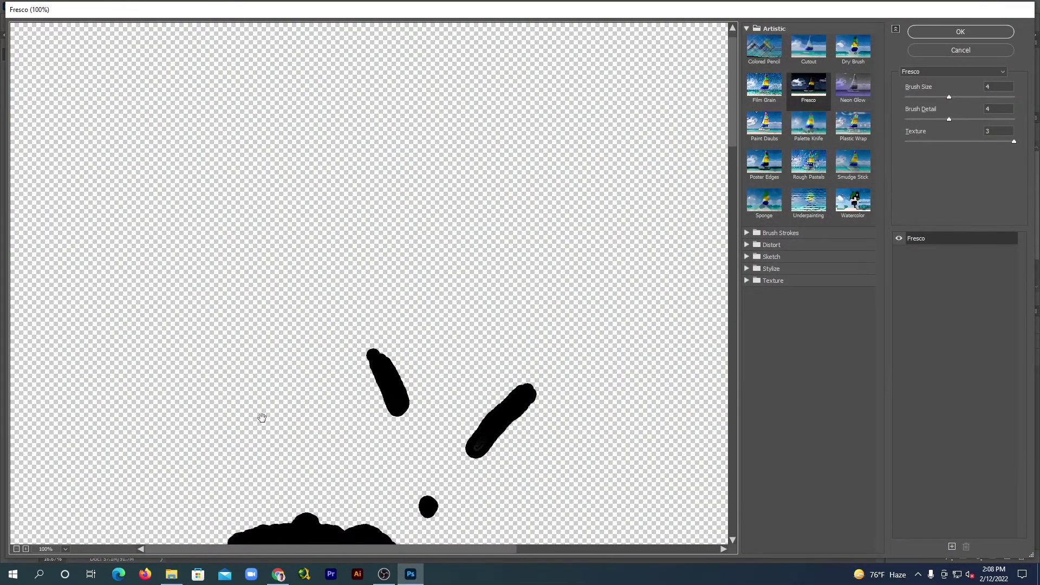
pyautogui.click(66, 549)
pyautogui.click(69, 537)
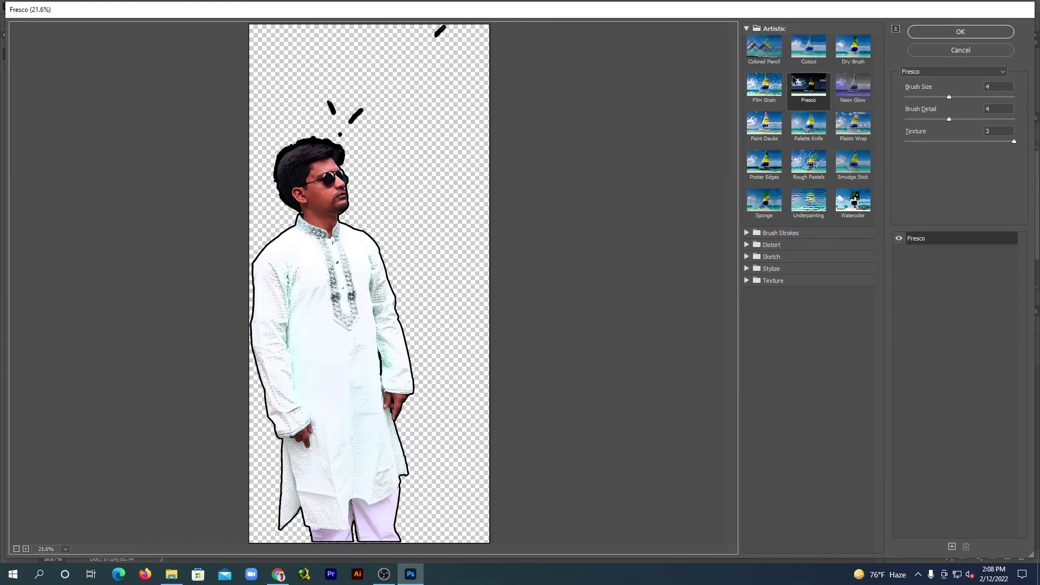
# Preview the Cutout, Palette Knife, Underpainting and Angled Strokes filters on the man
pyautogui.click(803, 59)
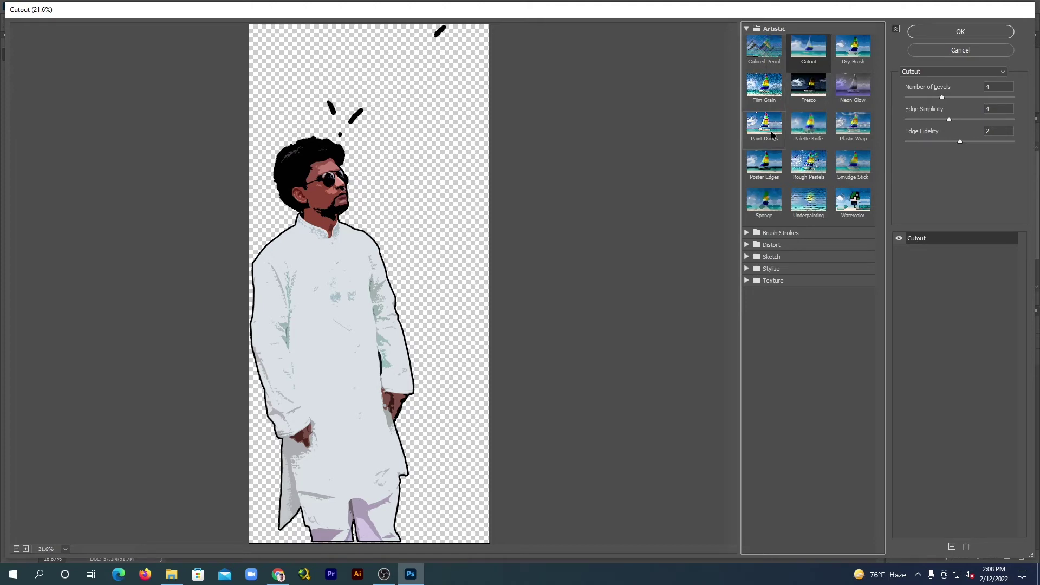
pyautogui.click(818, 126)
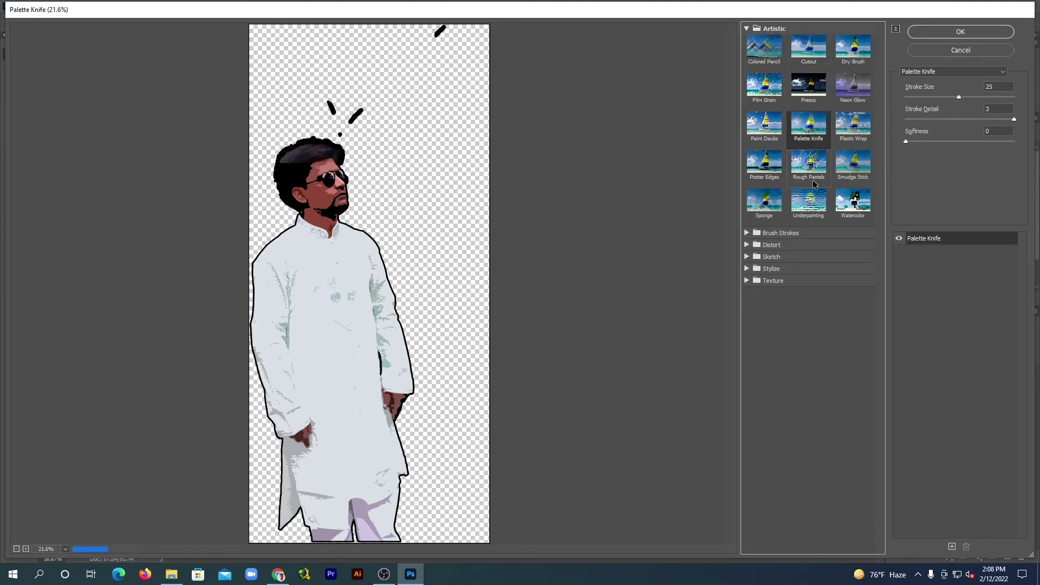
pyautogui.click(816, 207)
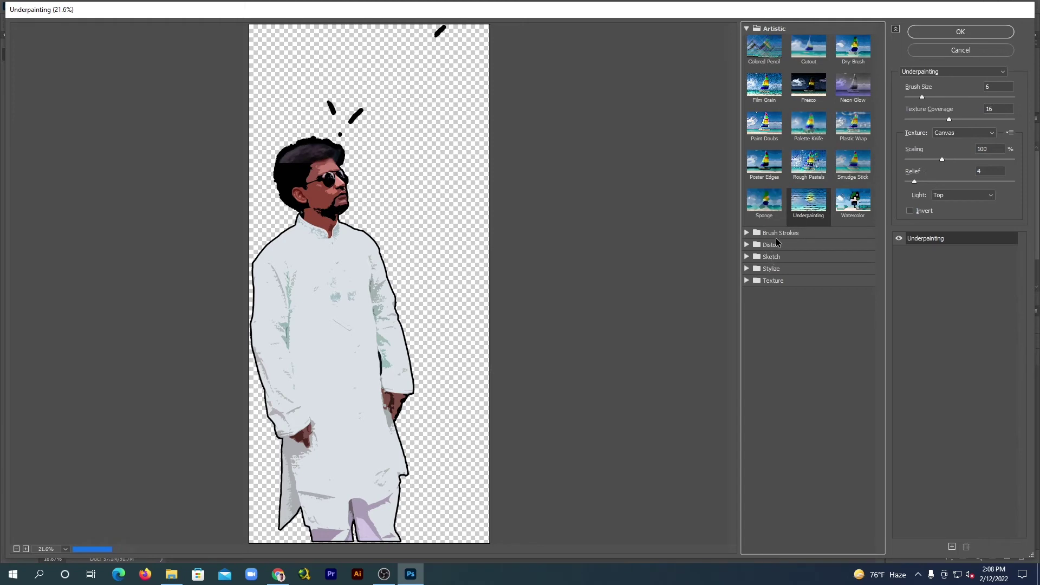
pyautogui.click(747, 233)
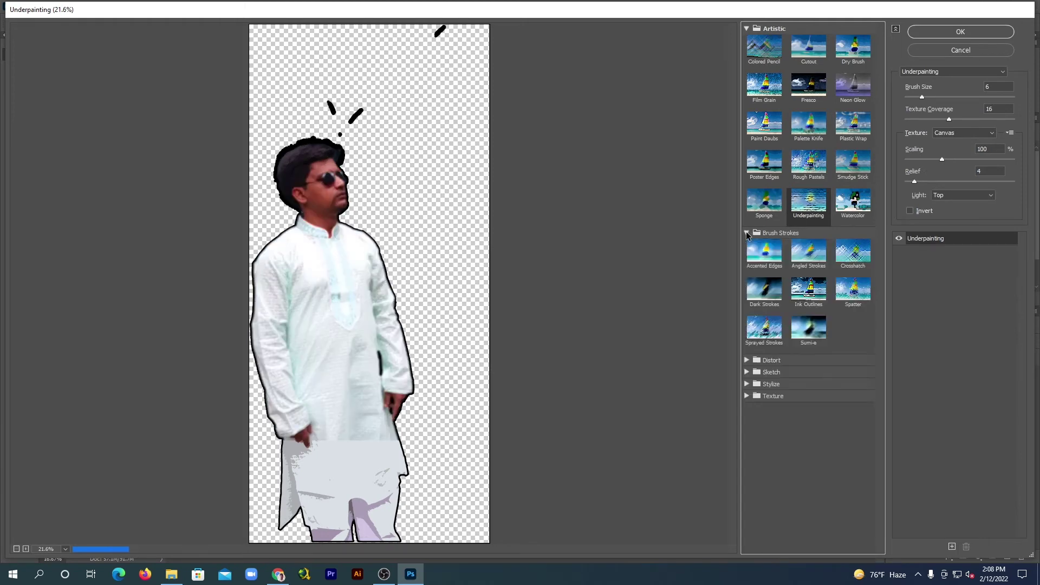
pyautogui.click(809, 254)
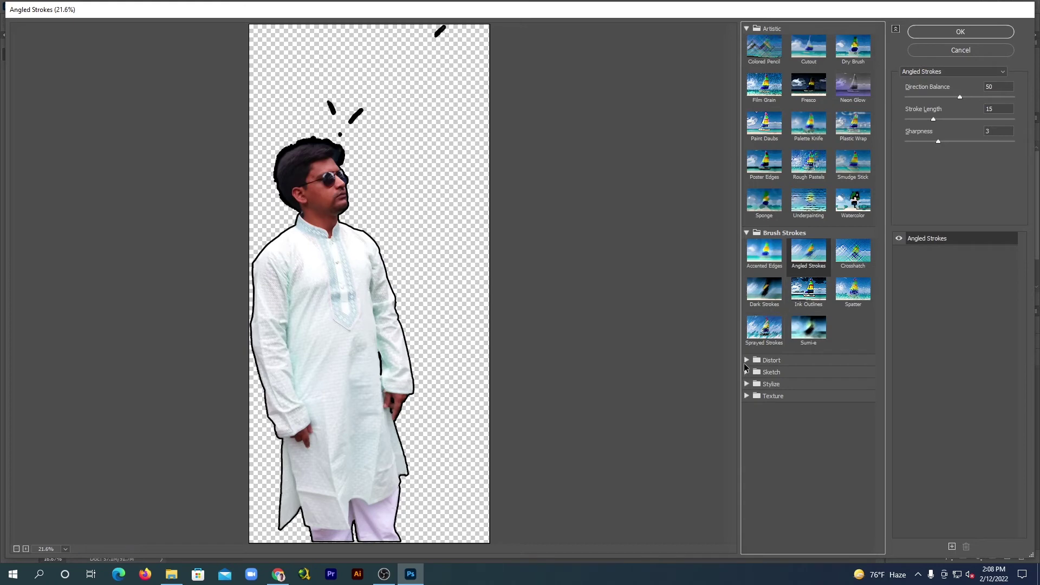
# Browse the Distort, Sketch, Stylize and Texture groups, previewing Conté Crayon and Grain
pyautogui.click(747, 361)
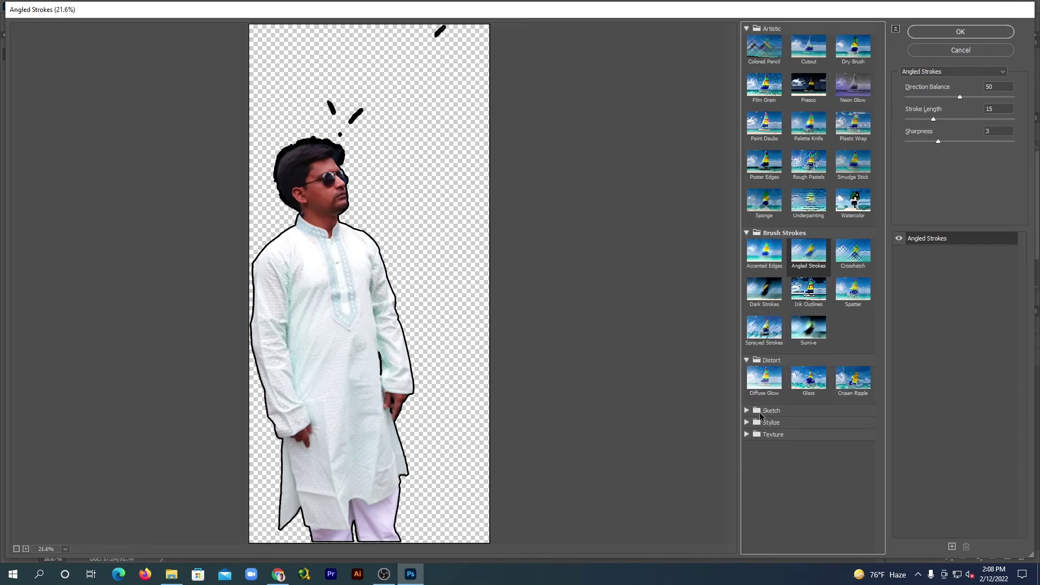
pyautogui.click(748, 413)
pyautogui.scroll(-1, 796, 431)
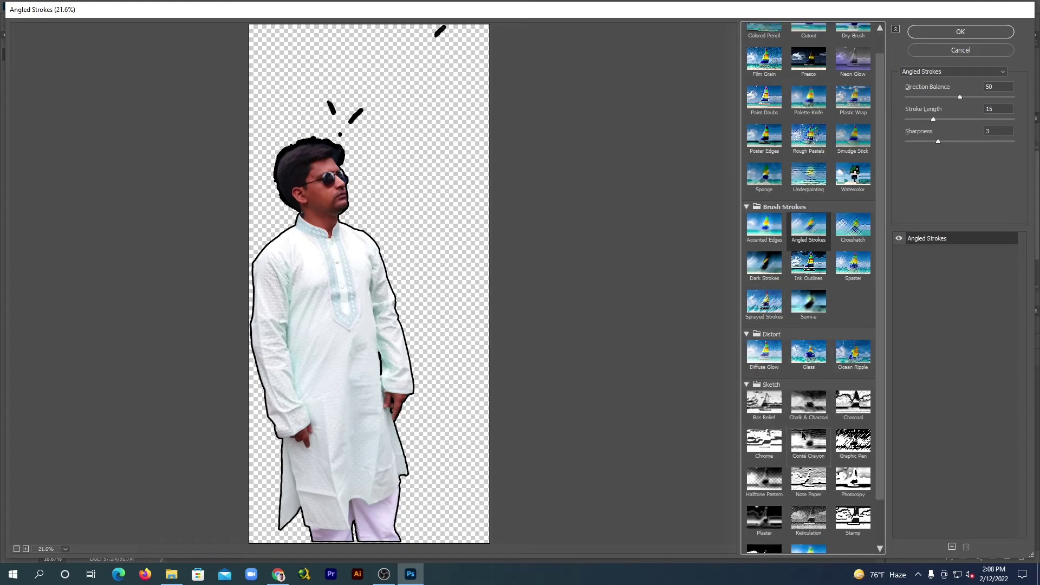
pyautogui.click(807, 443)
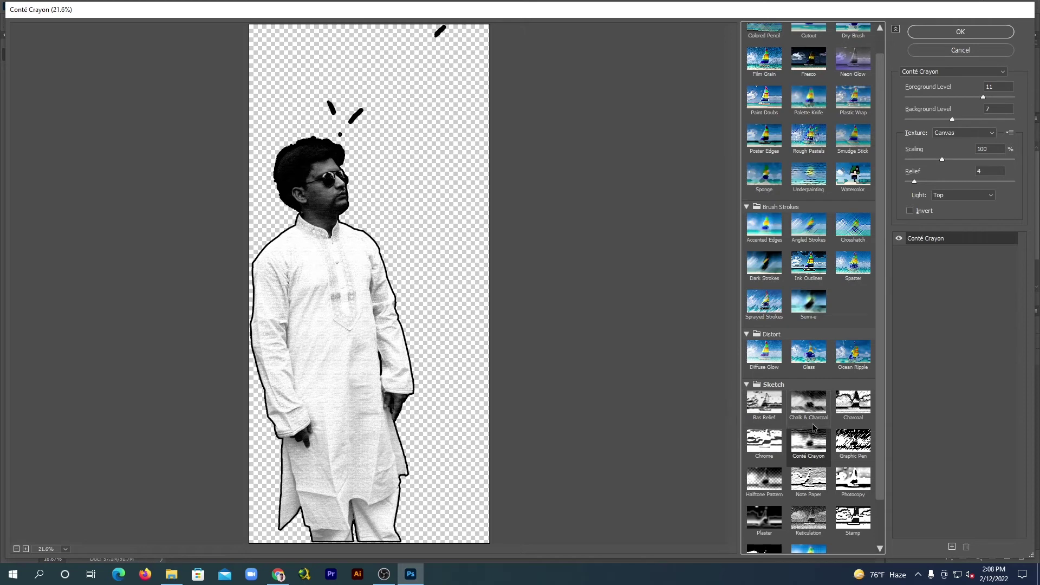
pyautogui.scroll(-1, 802, 409)
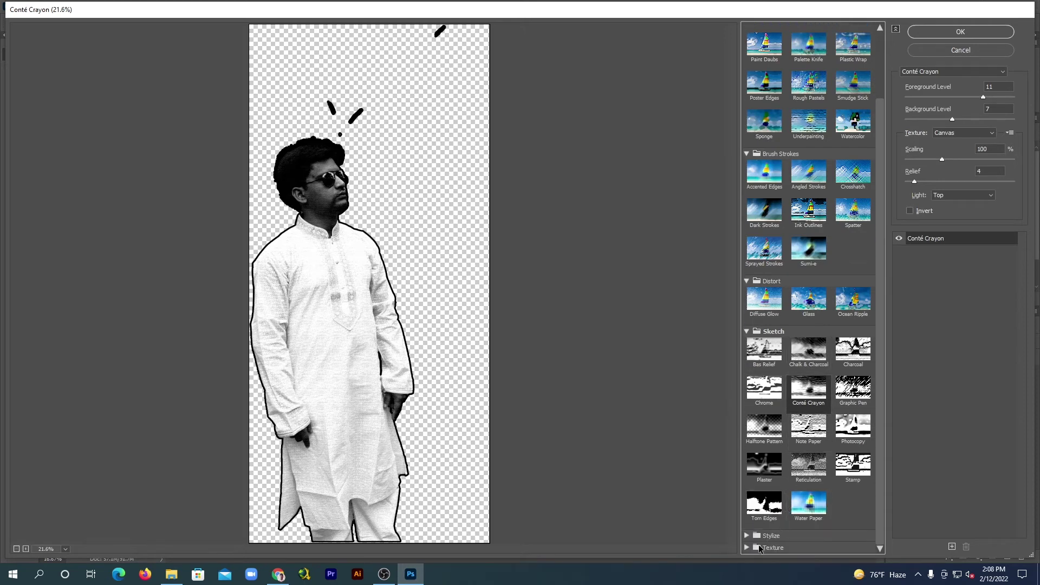
pyautogui.click(750, 537)
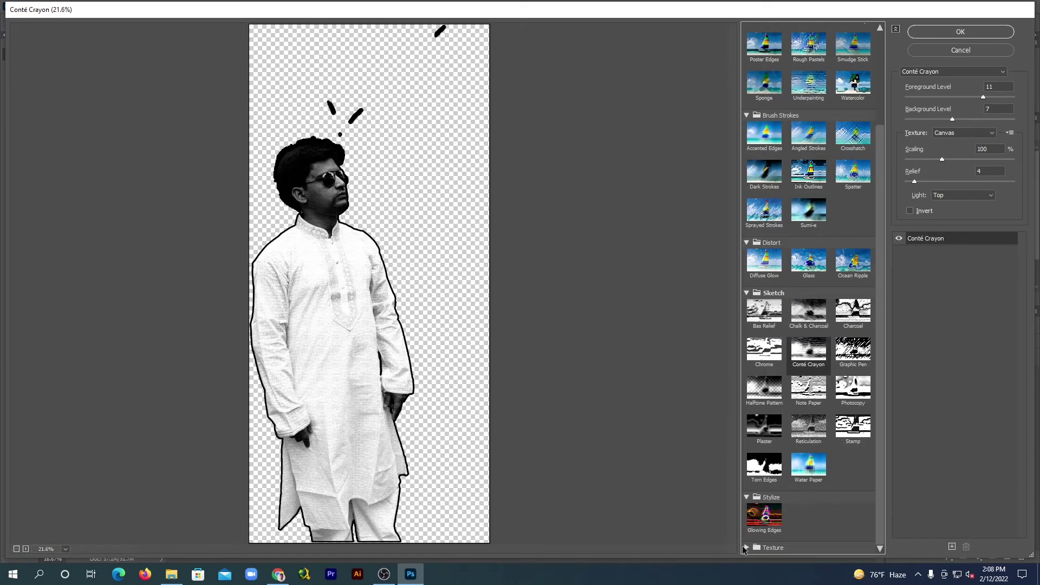
pyautogui.click(746, 547)
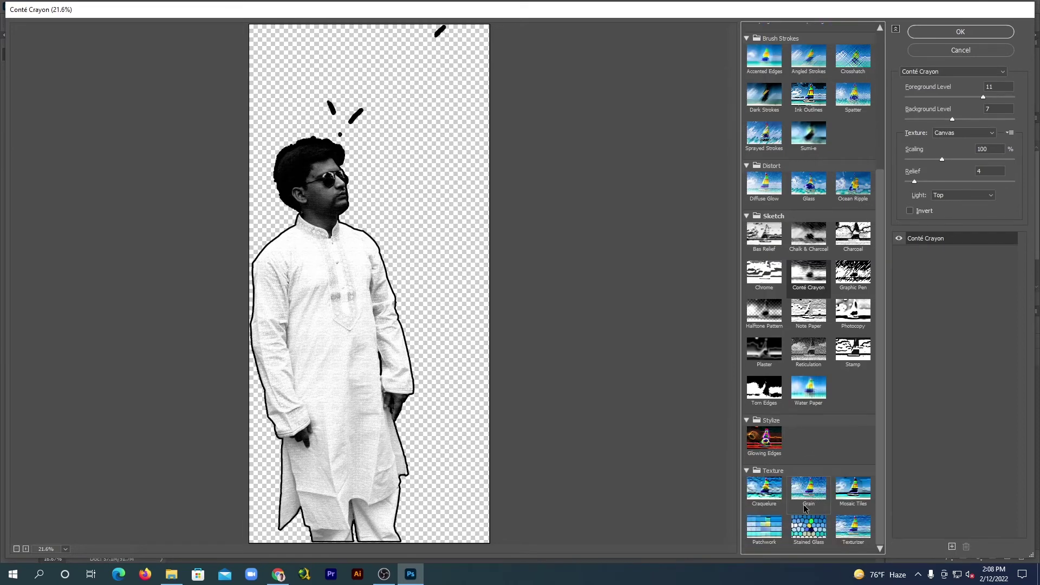
pyautogui.click(810, 488)
# Apply Texture > Craquelure to the man with spacing 11, depth 4 and brightness 8
pyautogui.click(764, 491)
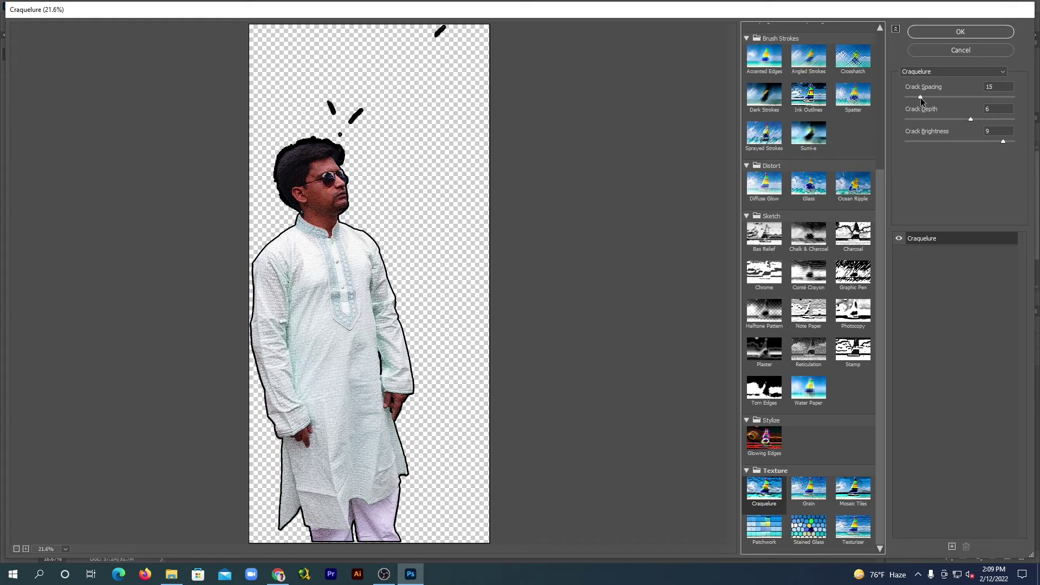
pyautogui.moveTo(921, 97); pyautogui.dragTo(923, 97)
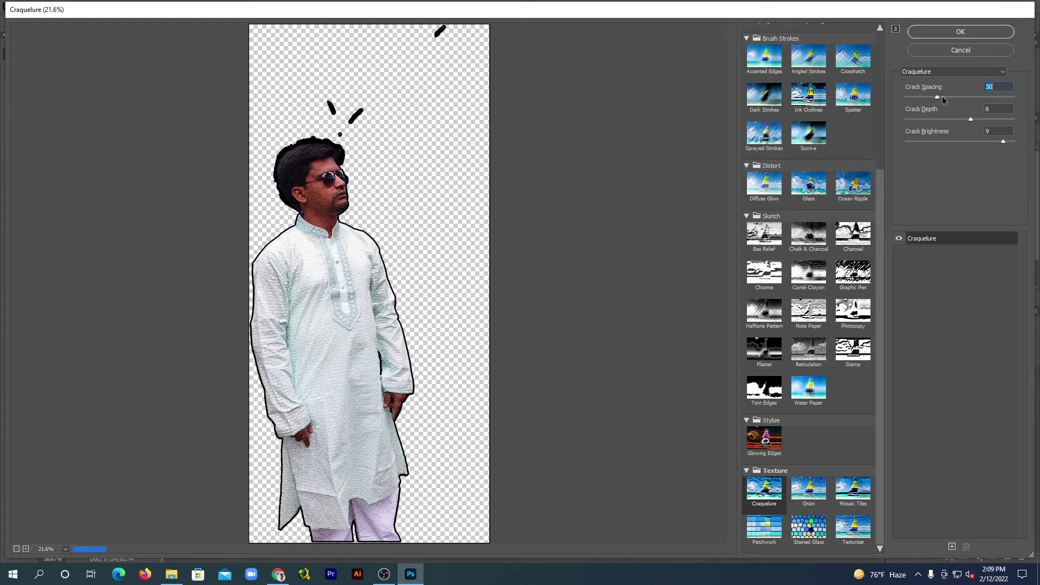
pyautogui.moveTo(916, 99); pyautogui.dragTo(908, 99)
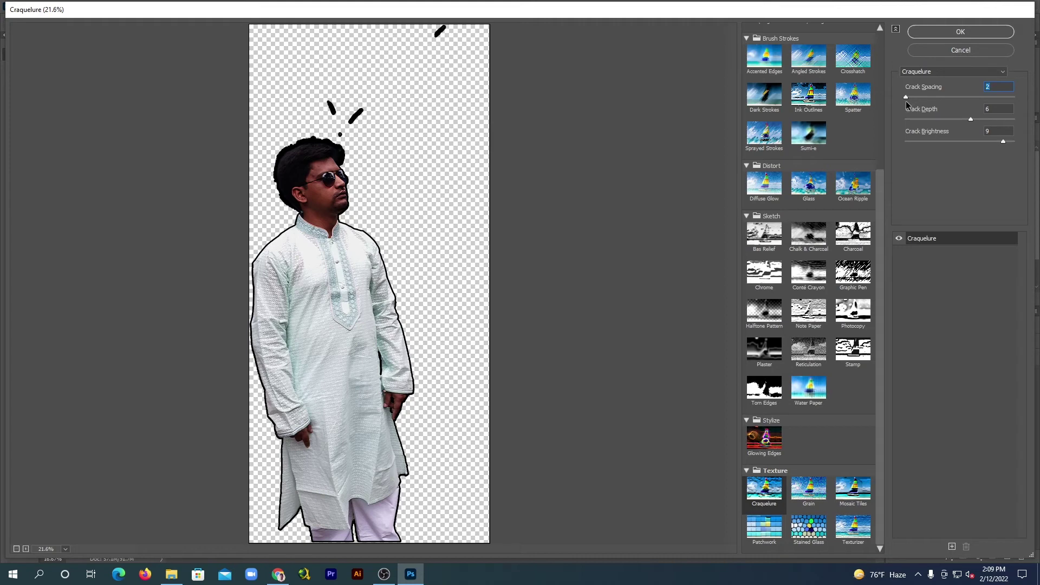
pyautogui.moveTo(906, 100); pyautogui.dragTo(917, 99)
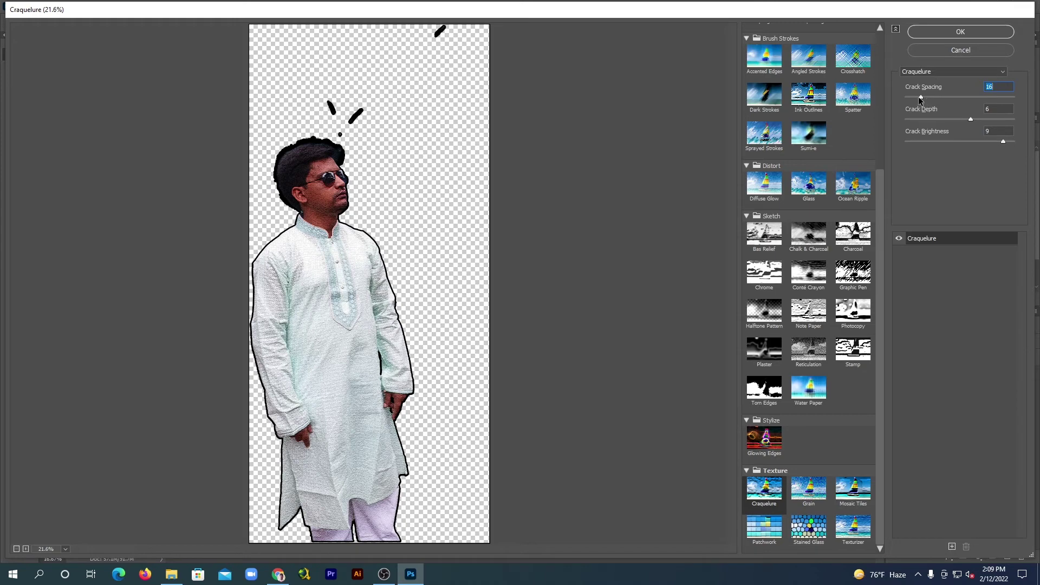
pyautogui.moveTo(921, 99); pyautogui.dragTo(918, 99)
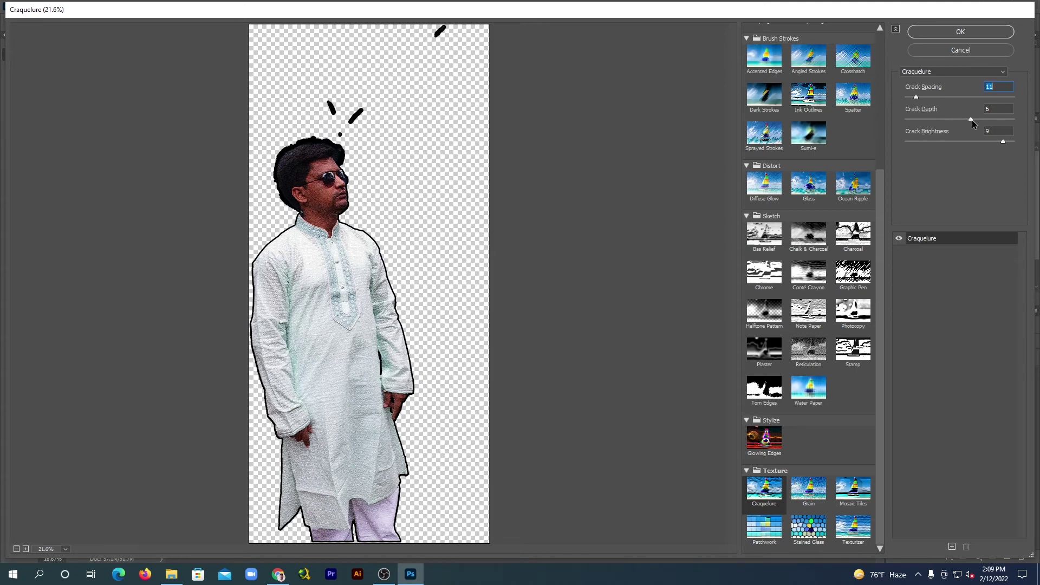
pyautogui.moveTo(971, 119); pyautogui.dragTo(953, 121)
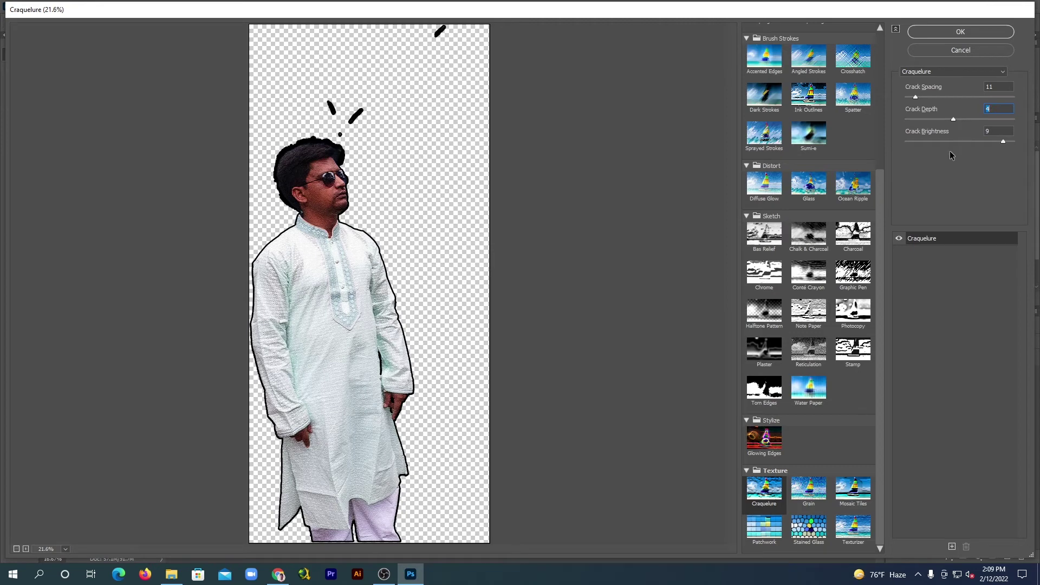
pyautogui.click(1003, 141)
pyautogui.moveTo(1002, 141); pyautogui.dragTo(988, 143)
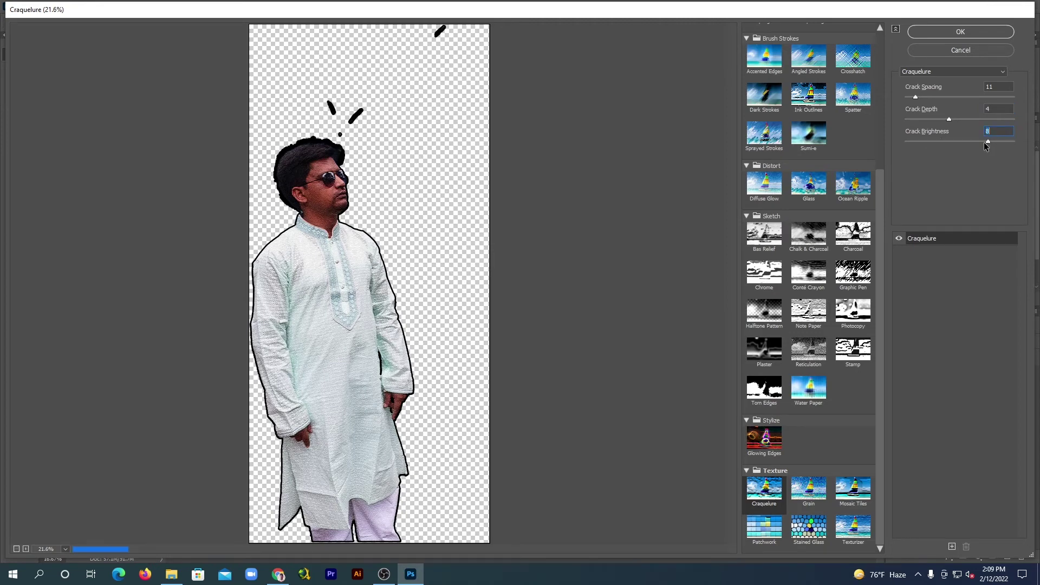
pyautogui.click(959, 32)
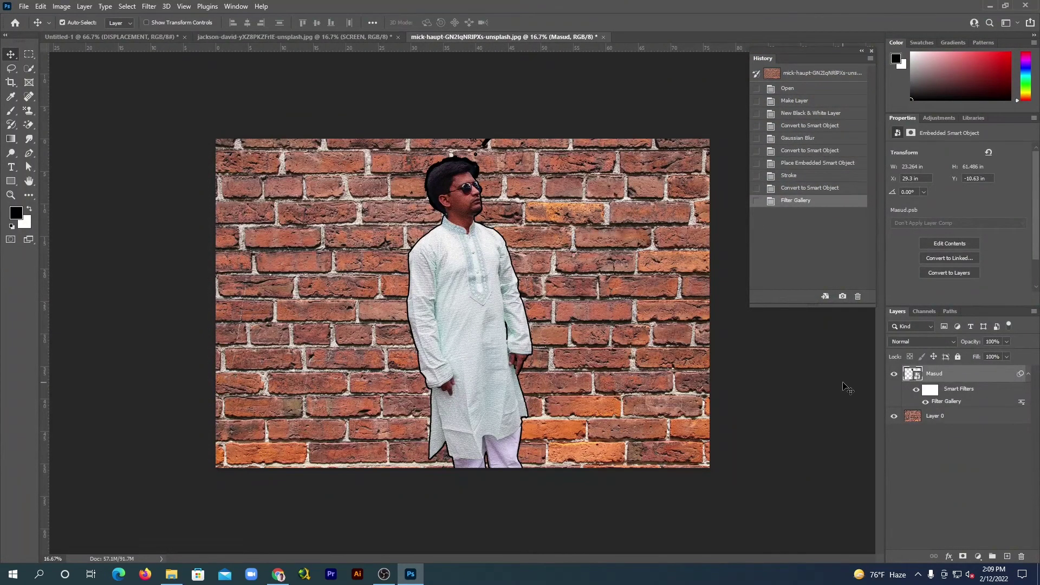
# Rewrap the man as a smart object and apply Displace at 10×10 using displacement_02.psd
pyautogui.rightClick(979, 373)
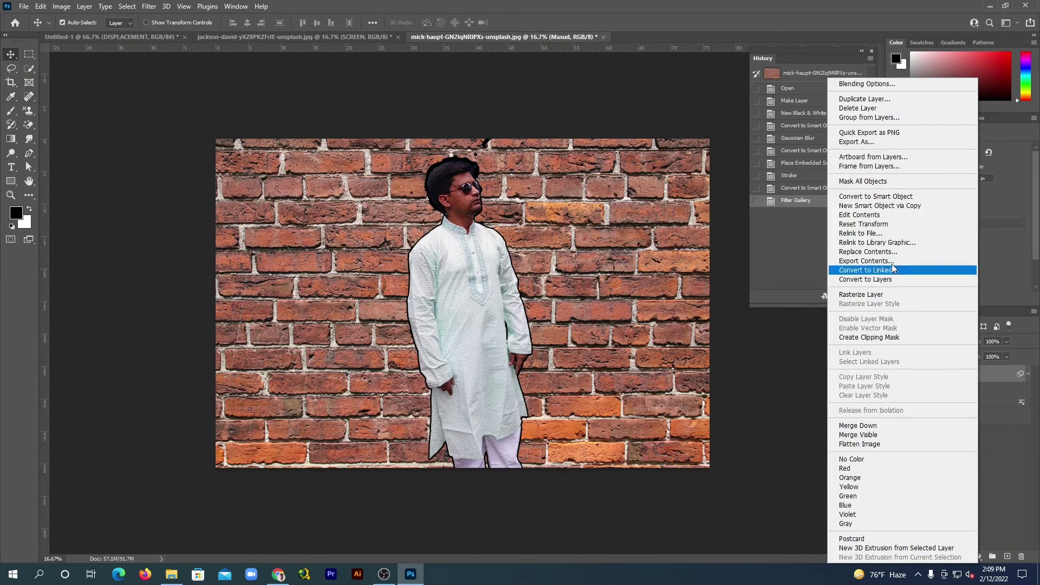
pyautogui.click(916, 199)
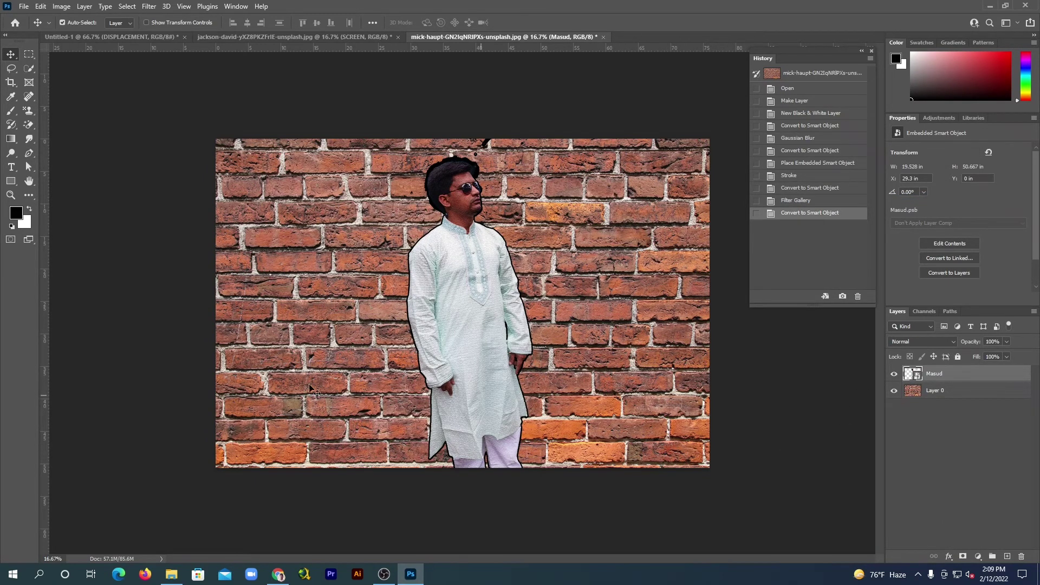
pyautogui.click(149, 6)
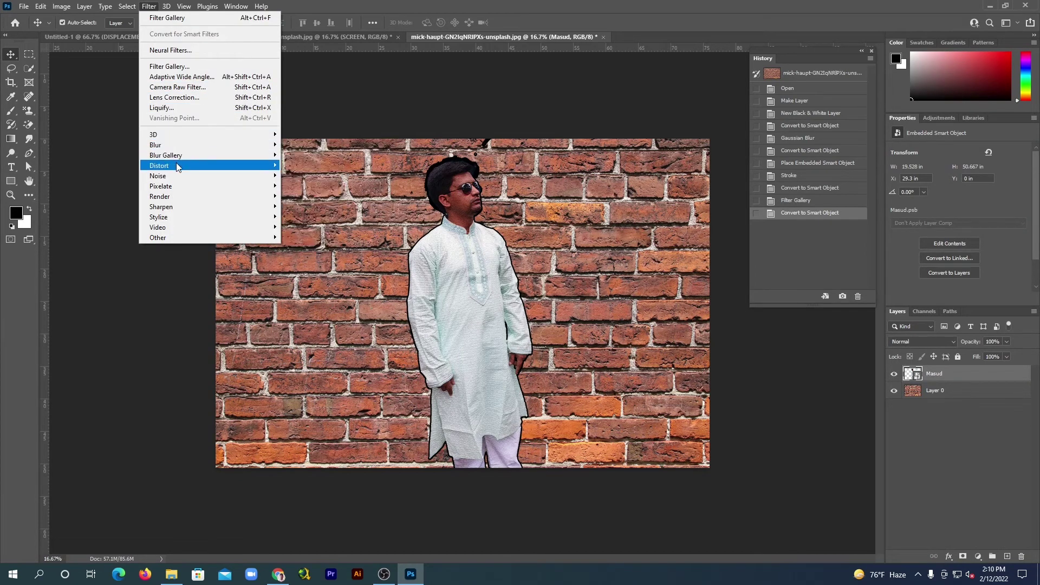
pyautogui.moveTo(159, 166)
pyautogui.click(301, 165)
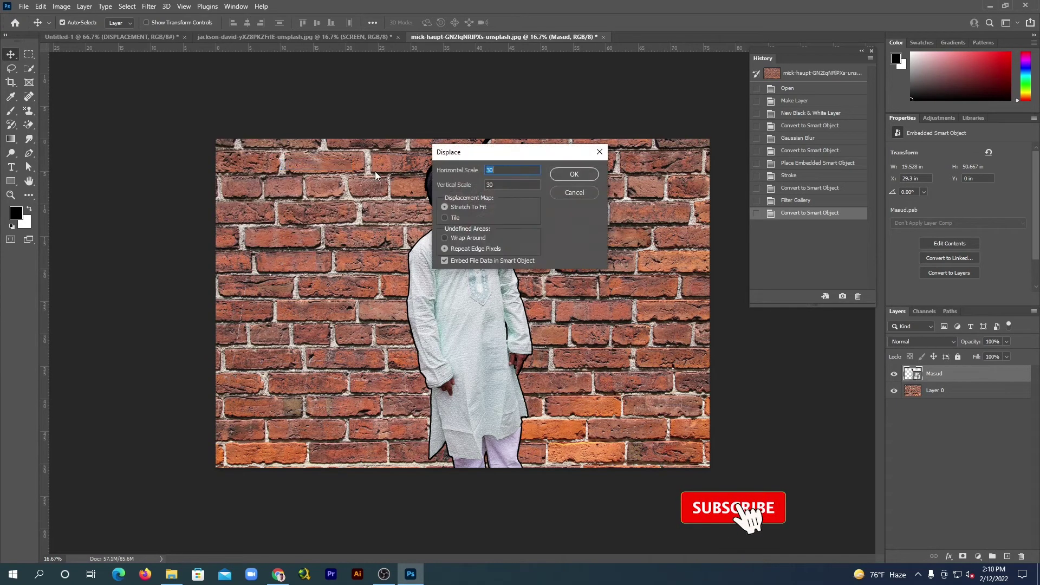
pyautogui.moveTo(515, 155); pyautogui.dragTo(638, 159)
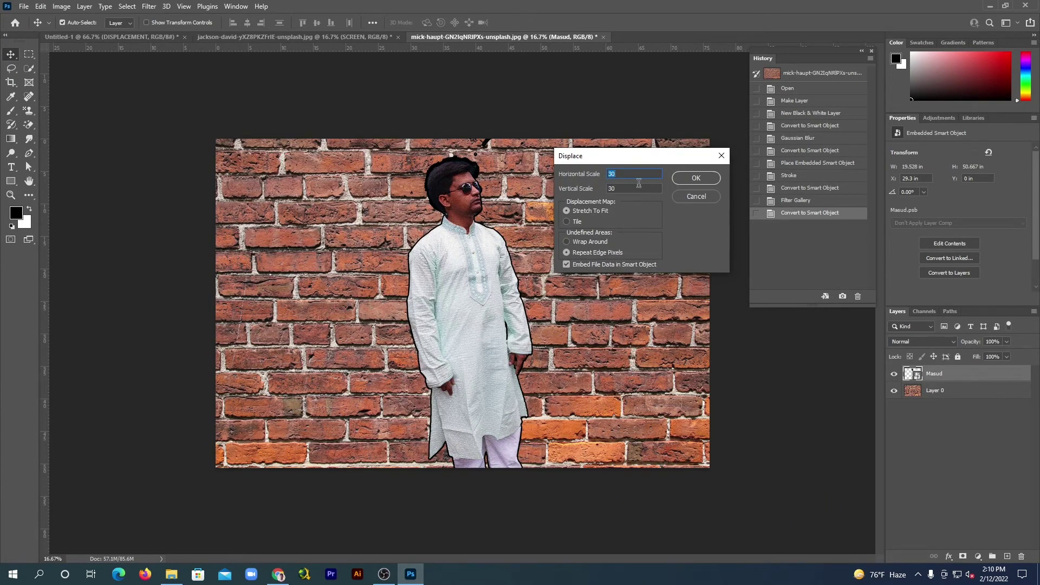
pyautogui.write('1')
pyautogui.press('Tab')
pyautogui.write('10')
pyautogui.click(695, 178)
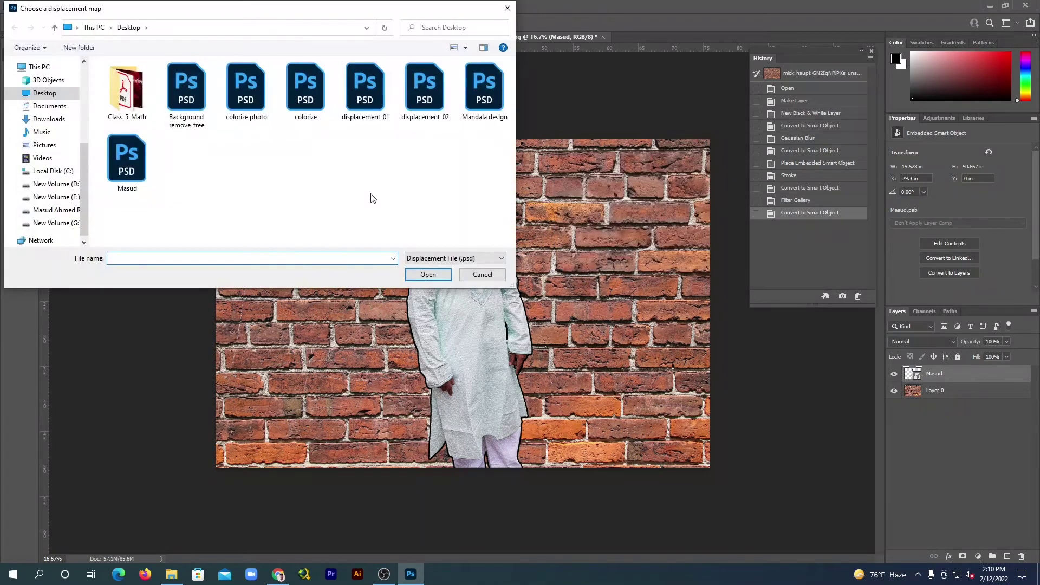
pyautogui.click(425, 96)
pyautogui.click(428, 275)
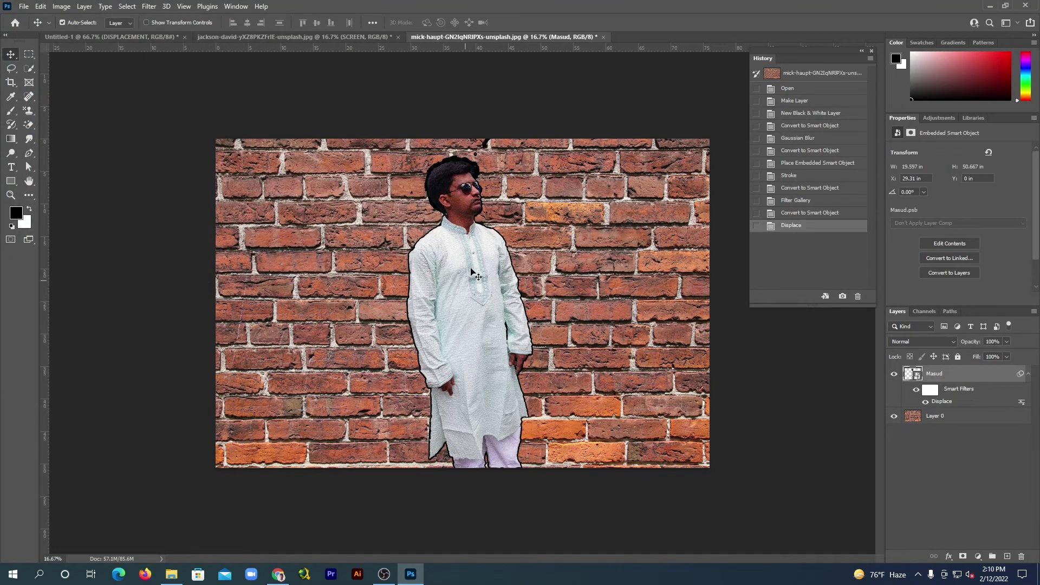
# Convert the displaced man layer to a smart object and duplicate it with Ctrl+J
pyautogui.rightClick(976, 375)
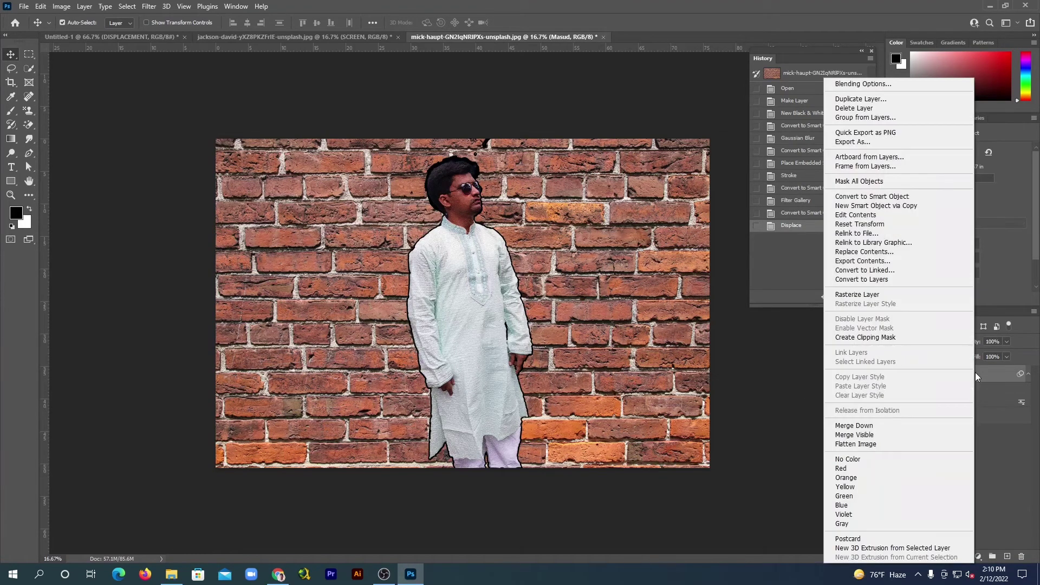
pyautogui.click(901, 197)
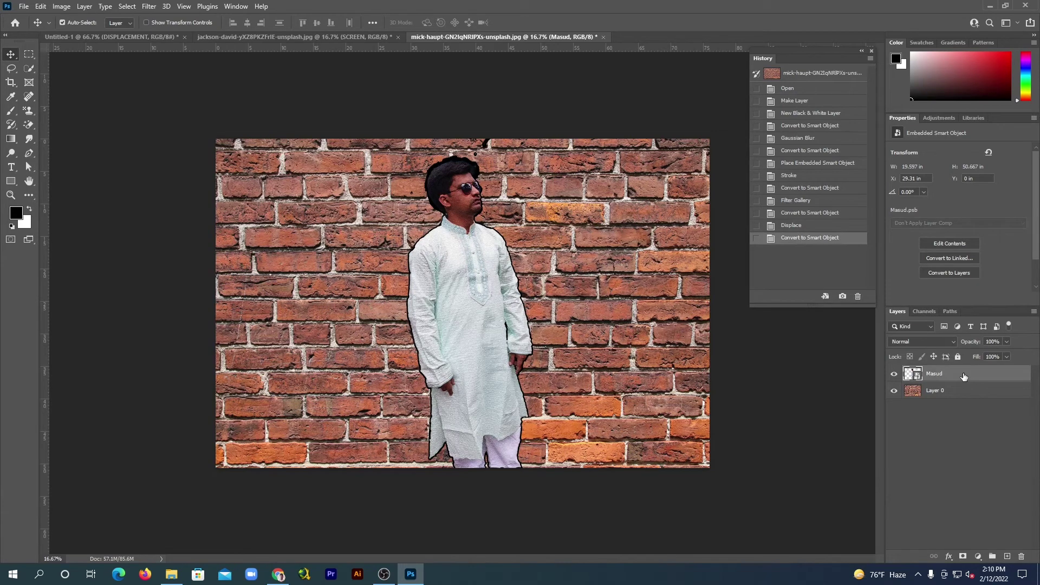
pyautogui.hotkey('ctrl', 'j')
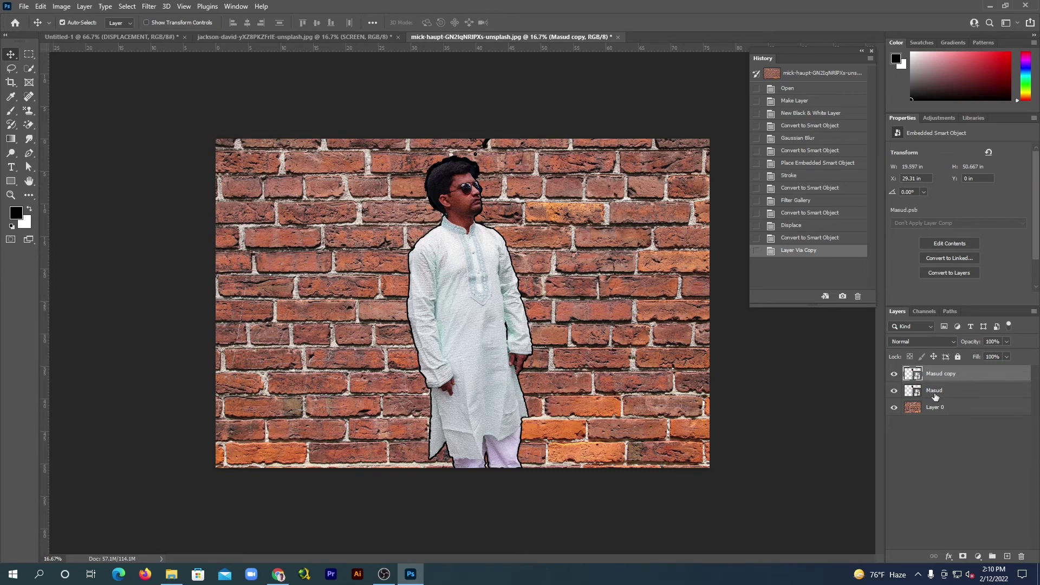
# Set the original man layer beneath the copy to Screen blending
pyautogui.click(943, 391)
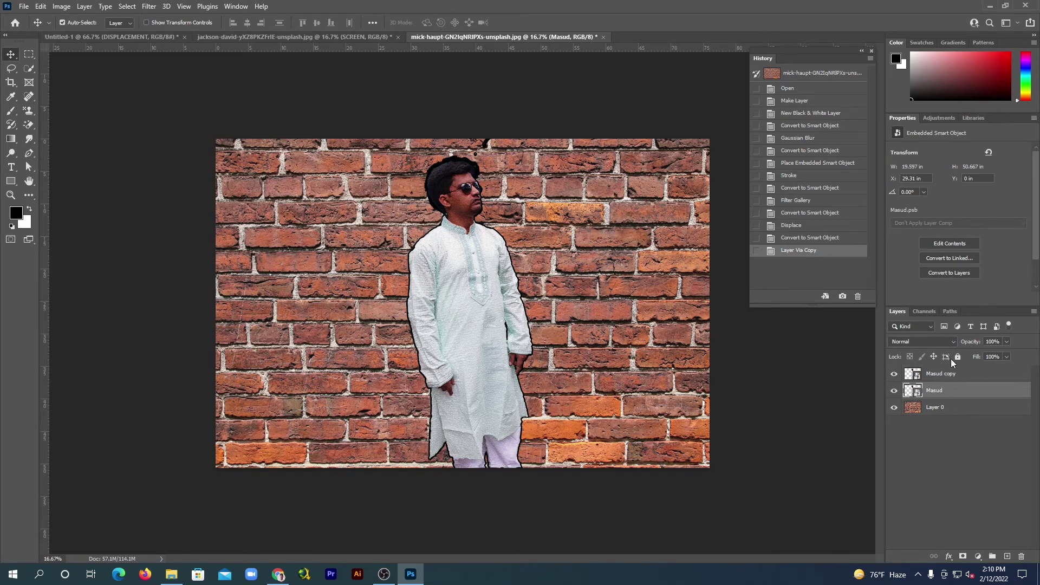
pyautogui.click(953, 341)
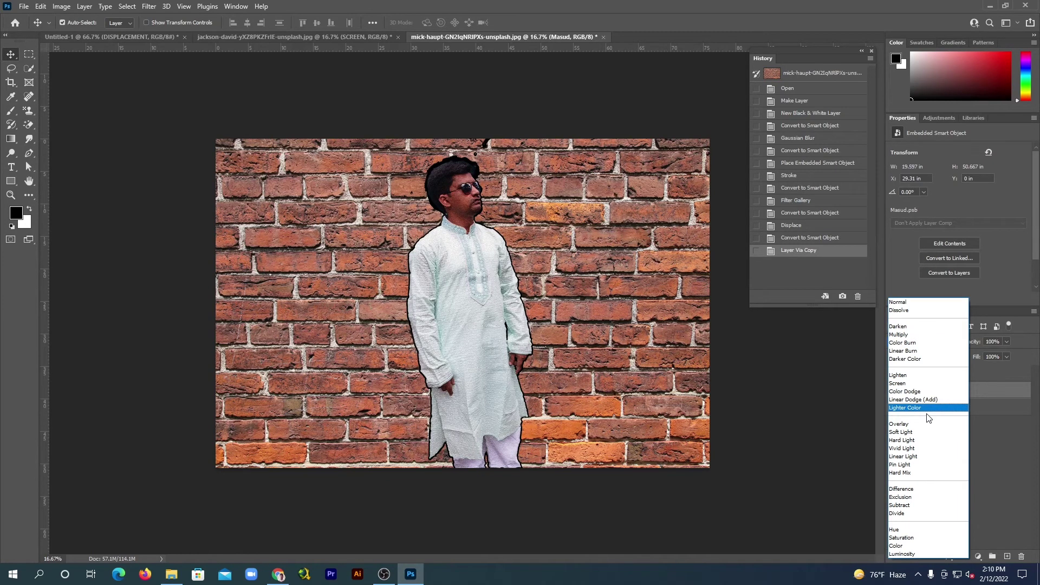
pyautogui.click(911, 385)
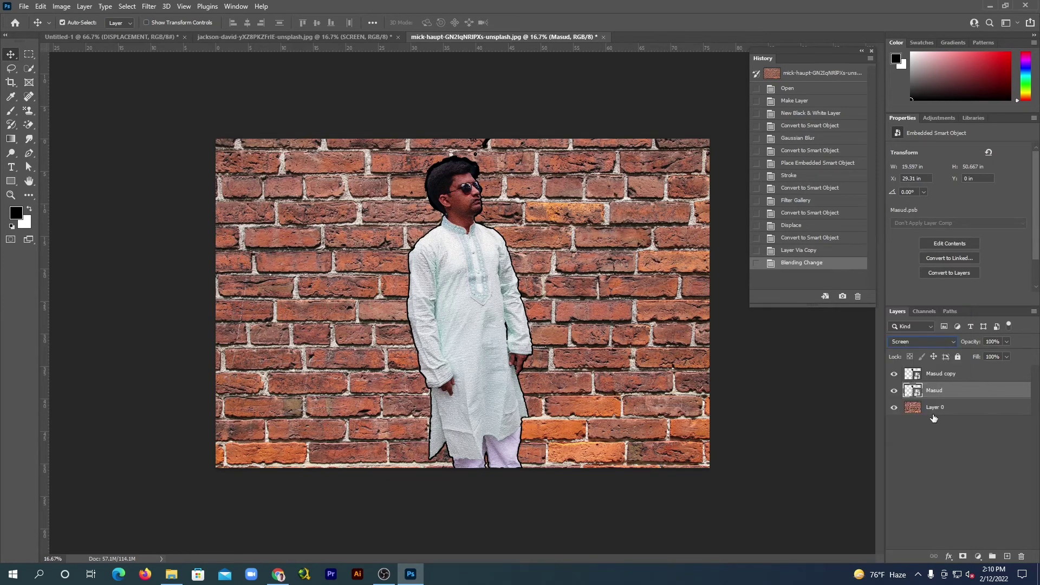
pyautogui.click(950, 375)
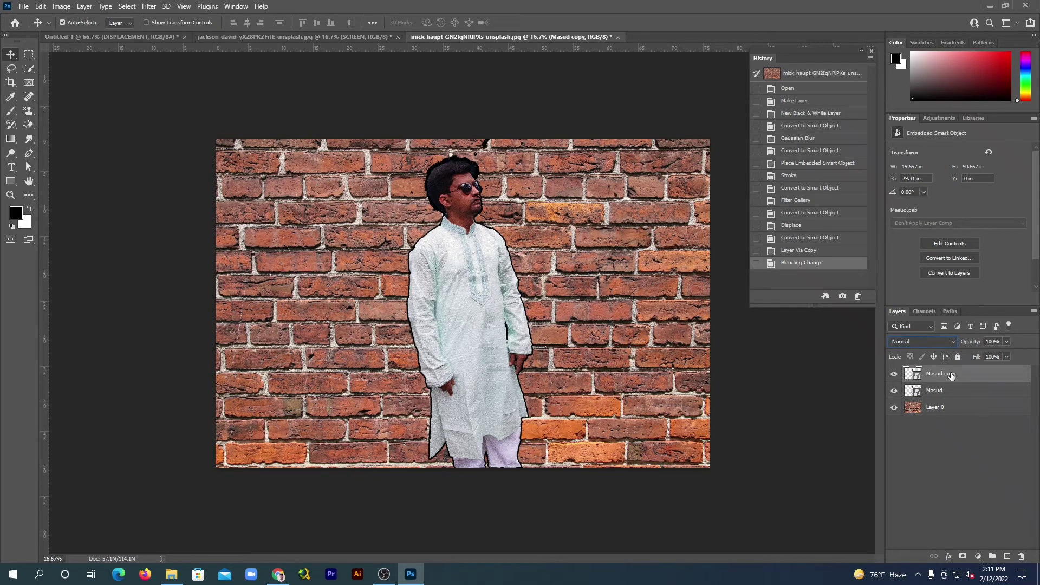
# Duplicate the man copy again and set the middle copy to Color blending
pyautogui.hotkey('ctrl', 'j')
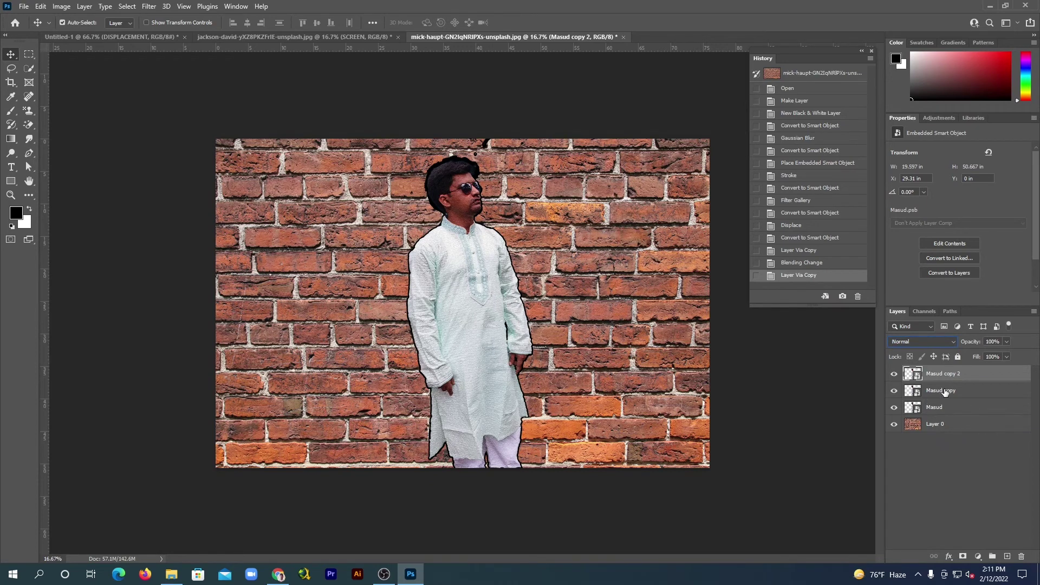
pyautogui.click(945, 392)
pyautogui.click(945, 343)
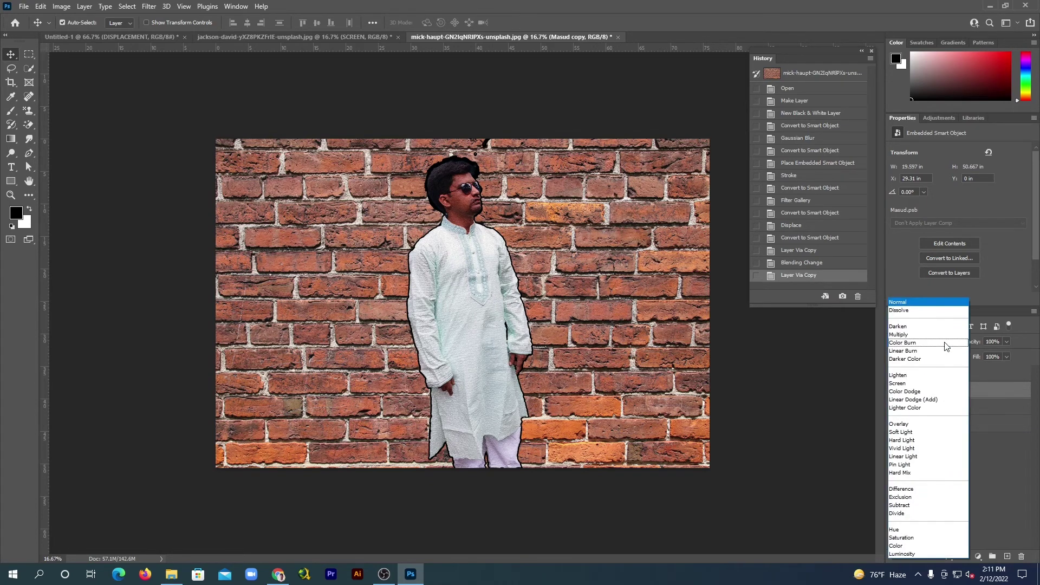
pyautogui.click(908, 546)
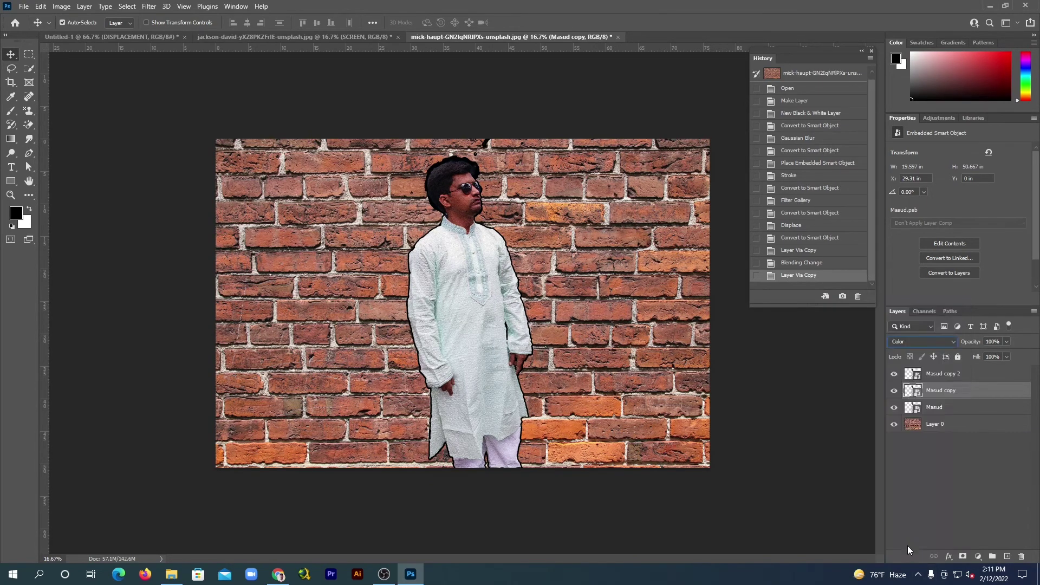
# Set the top man copy to Overlay blending
pyautogui.click(954, 375)
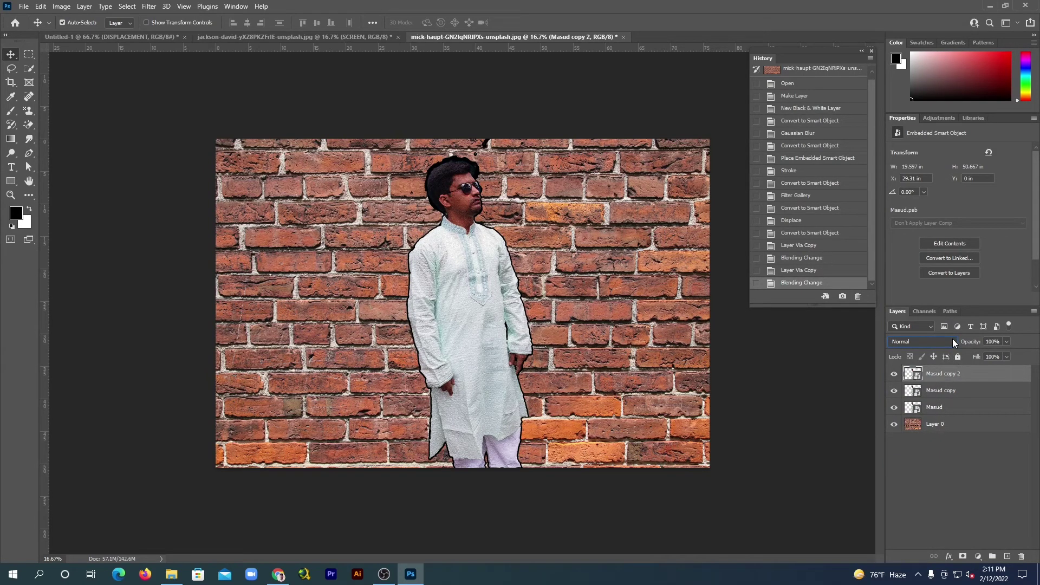
pyautogui.click(952, 339)
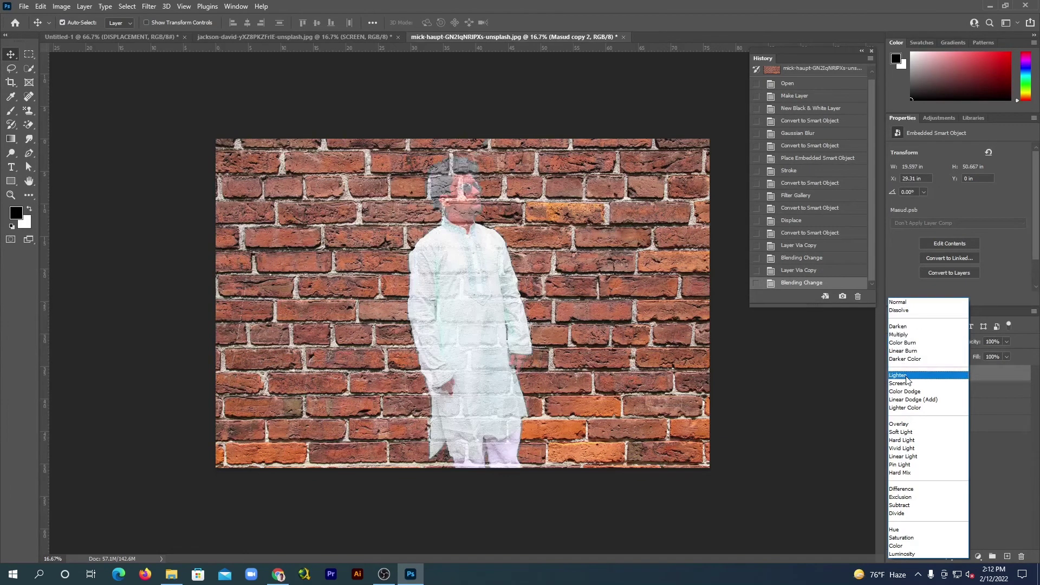
pyautogui.click(903, 428)
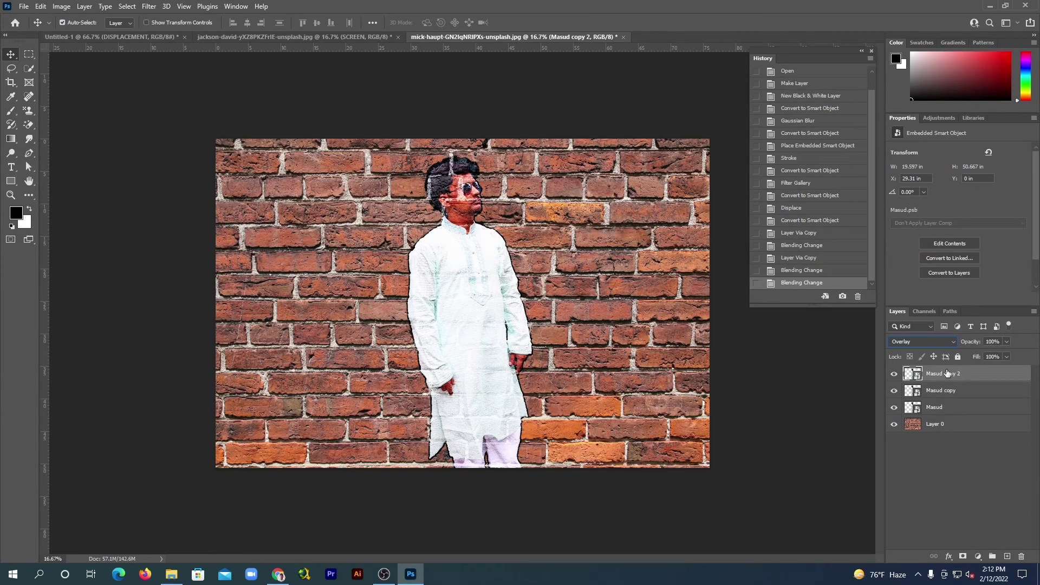
# Start renaming the Screen-blended man layer to SCREEN
pyautogui.click(945, 409)
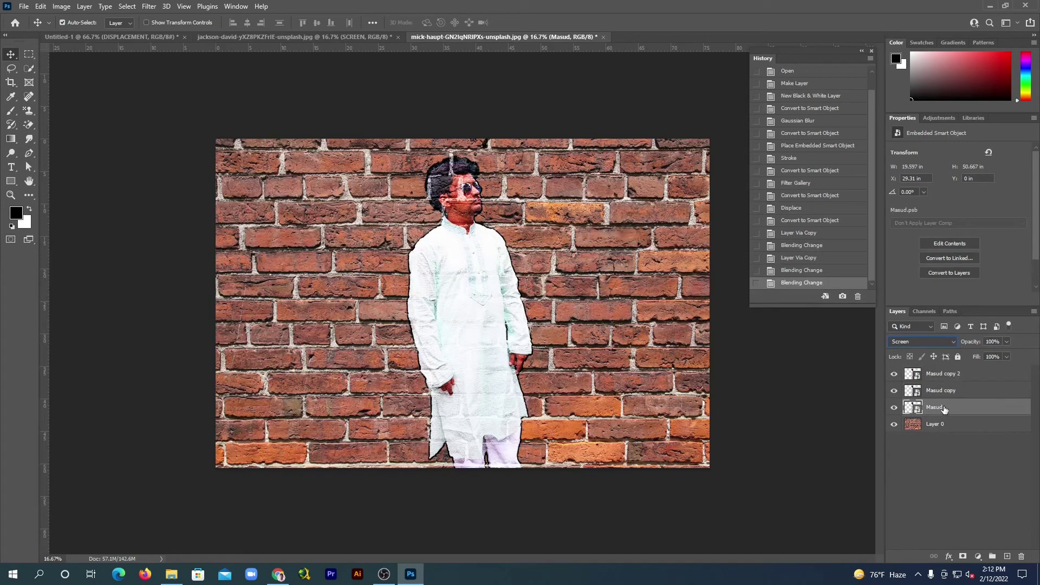
pyautogui.doubleClick(946, 409)
pyautogui.write('SC')
pyautogui.write('REEN')
# Finish naming SCREEN, then rename the Color layer COLOR and the top layer OVERLAY
pyautogui.press('Return')
pyautogui.doubleClick(947, 392)
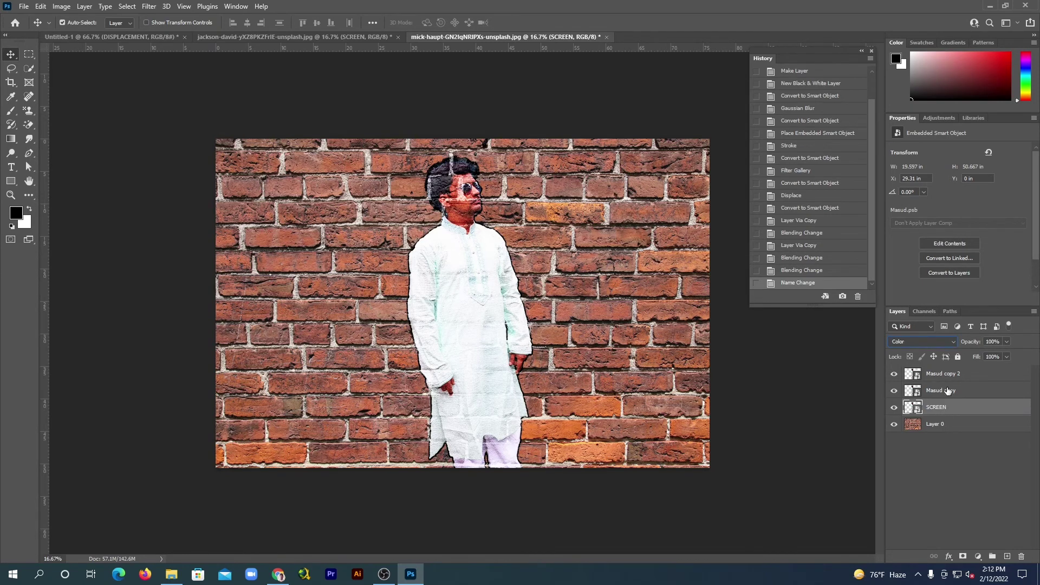
pyautogui.write('COL')
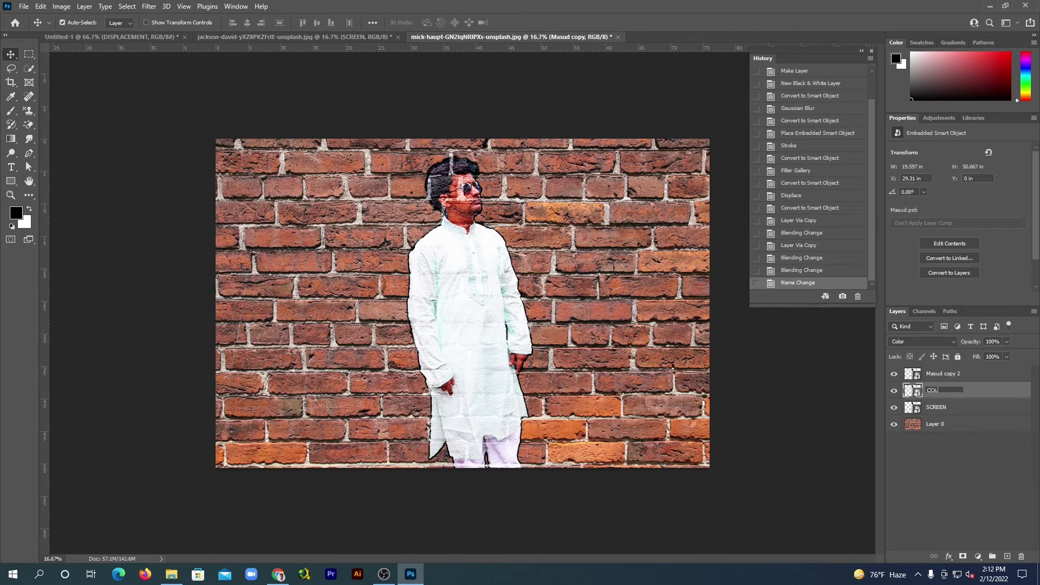
pyautogui.write('OR')
pyautogui.press('Return')
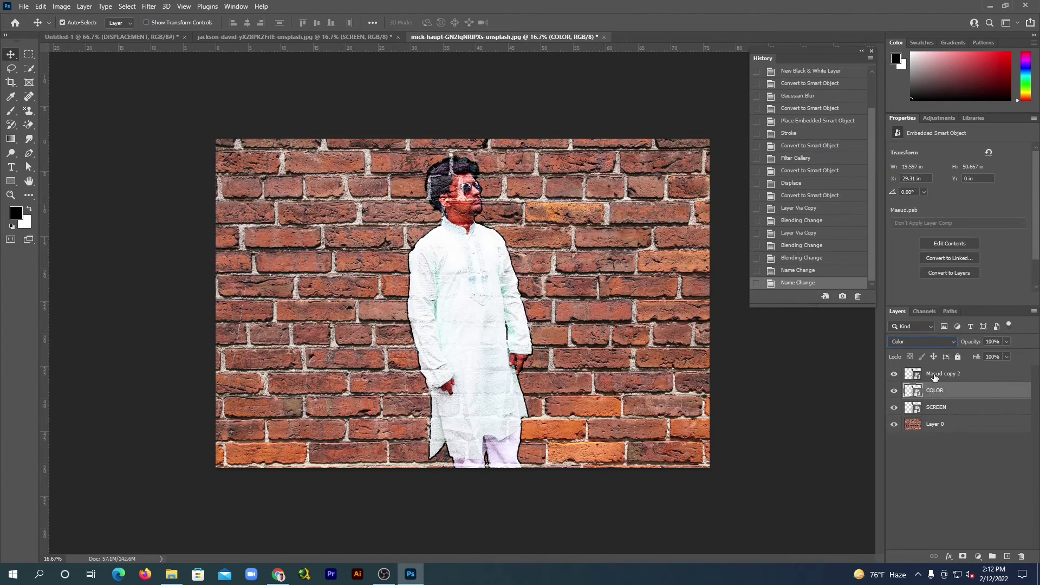
pyautogui.click(948, 375)
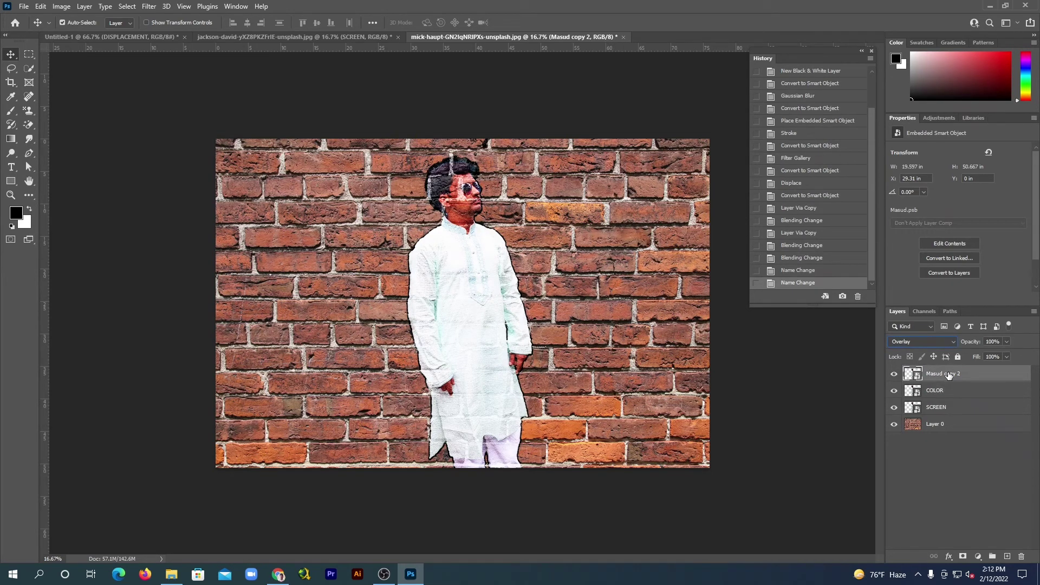
pyautogui.doubleClick(948, 375)
pyautogui.write('OVE')
pyautogui.write('RLAY')
pyautogui.press('Return')
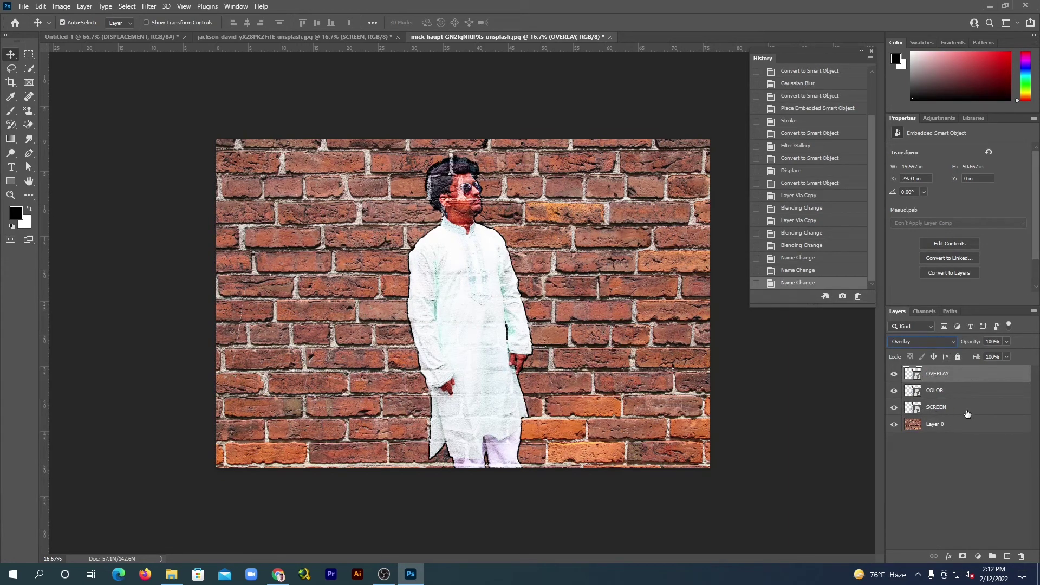
pyautogui.click(963, 409)
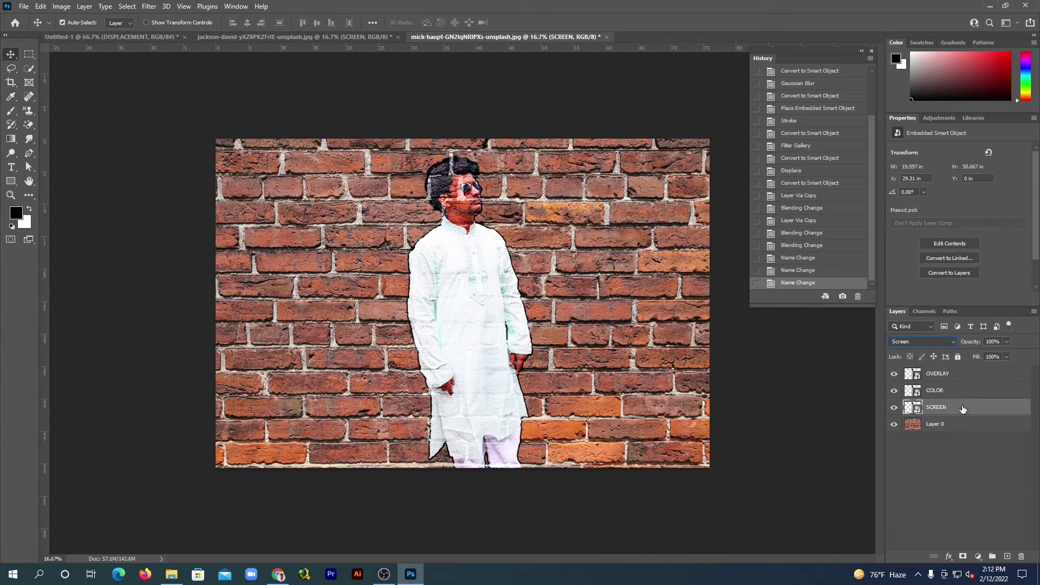
# Split the SCREEN layer's underlying Blend If slider to 85 so bricks show through
pyautogui.doubleClick(1010, 408)
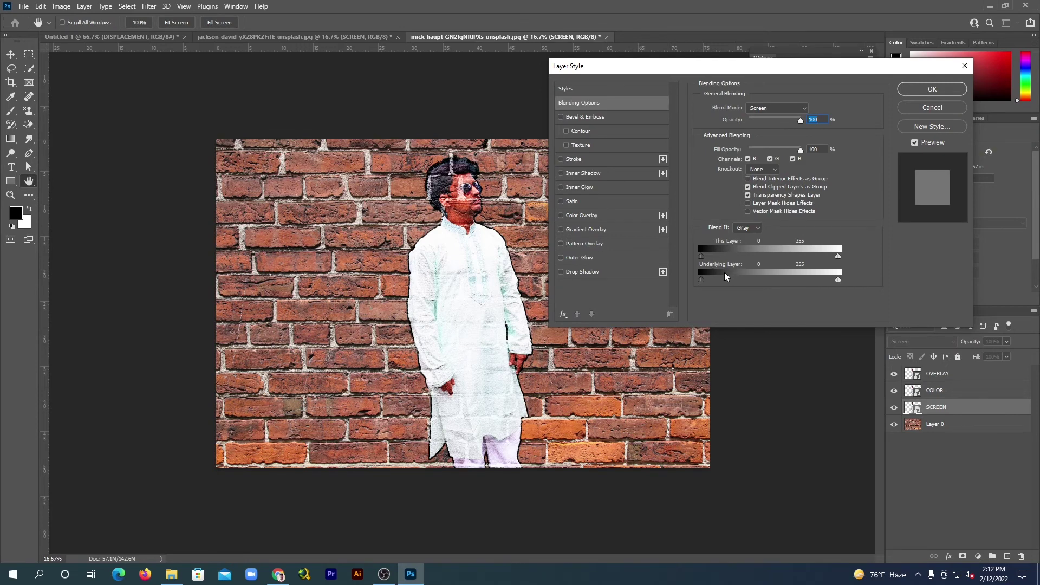
pyautogui.press('alt')
pyautogui.moveTo(713, 281); pyautogui.dragTo(794, 281)
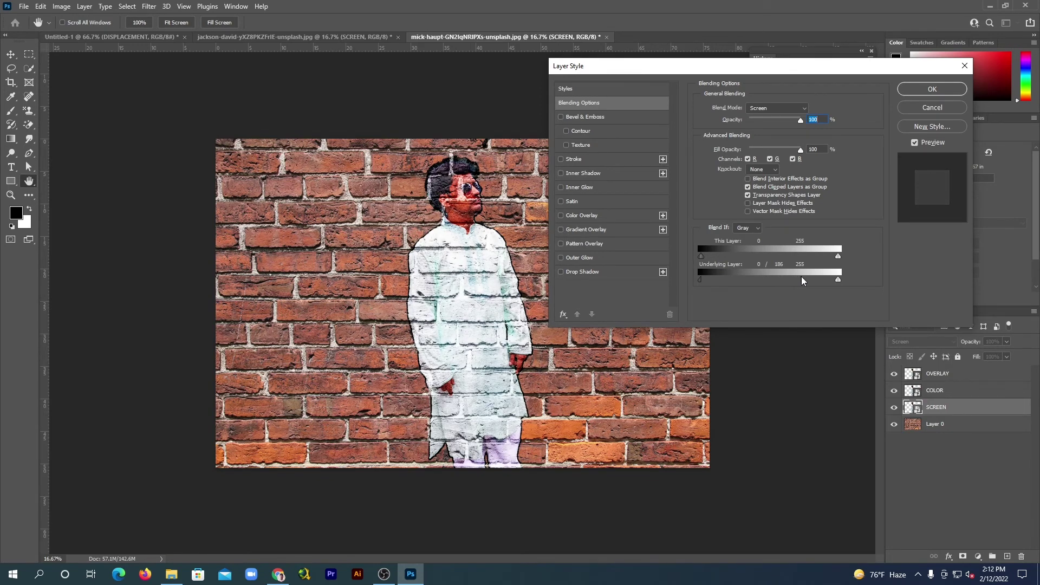
pyautogui.click(917, 90)
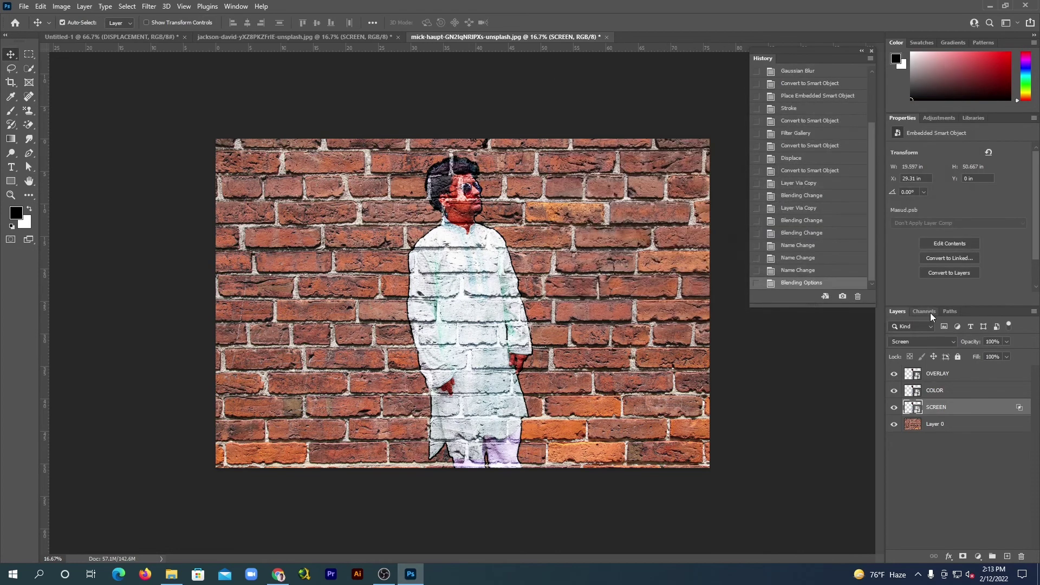
# Open the COLOR layer's Blend If options and accept them unchanged
pyautogui.click(956, 391)
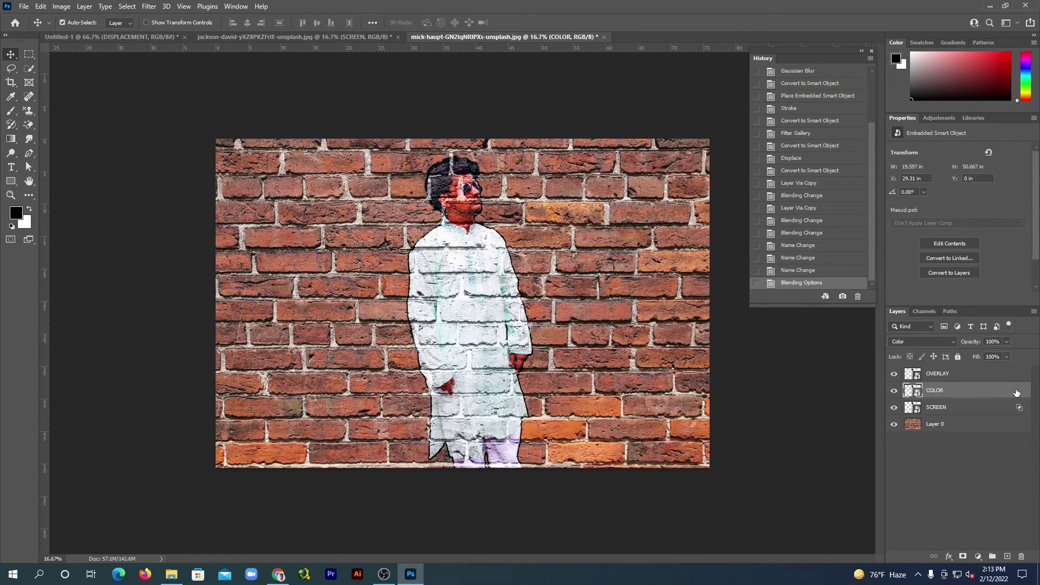
pyautogui.doubleClick(958, 386)
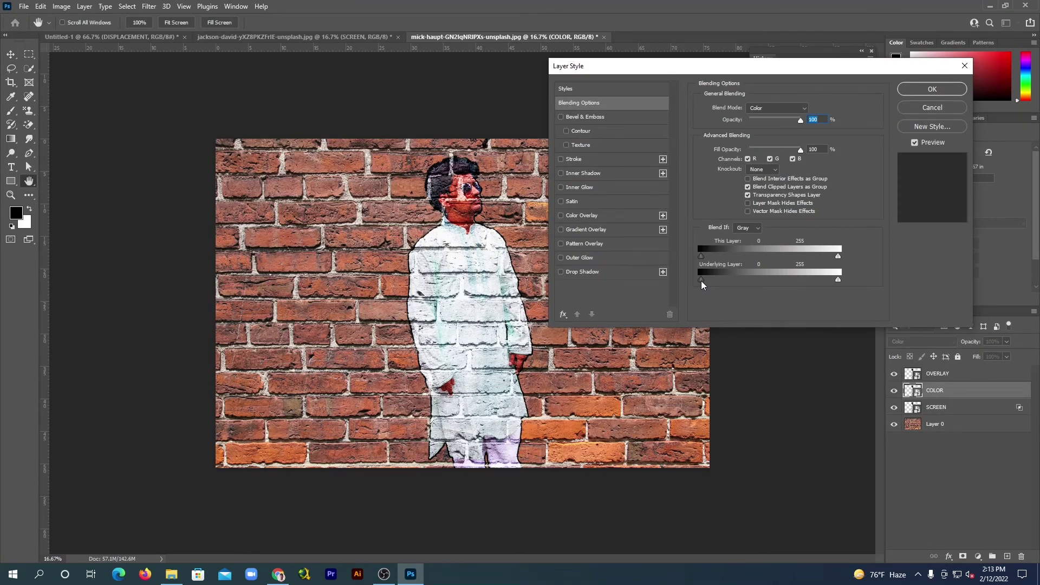
pyautogui.press('alt')
pyautogui.click(919, 90)
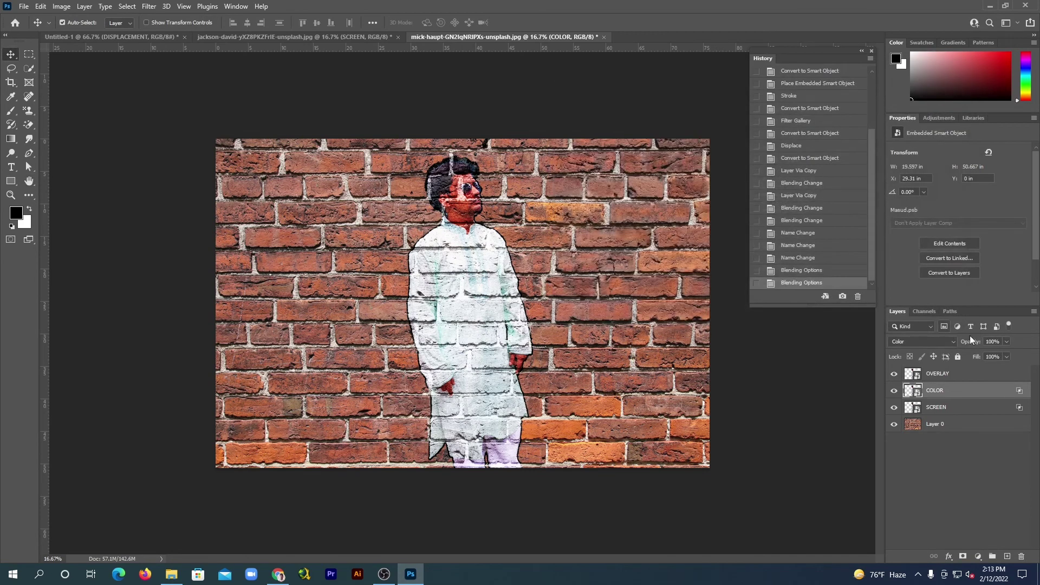
# Split the OVERLAY layer's underlying Blend If range at 41 for a soft blend
pyautogui.click(994, 375)
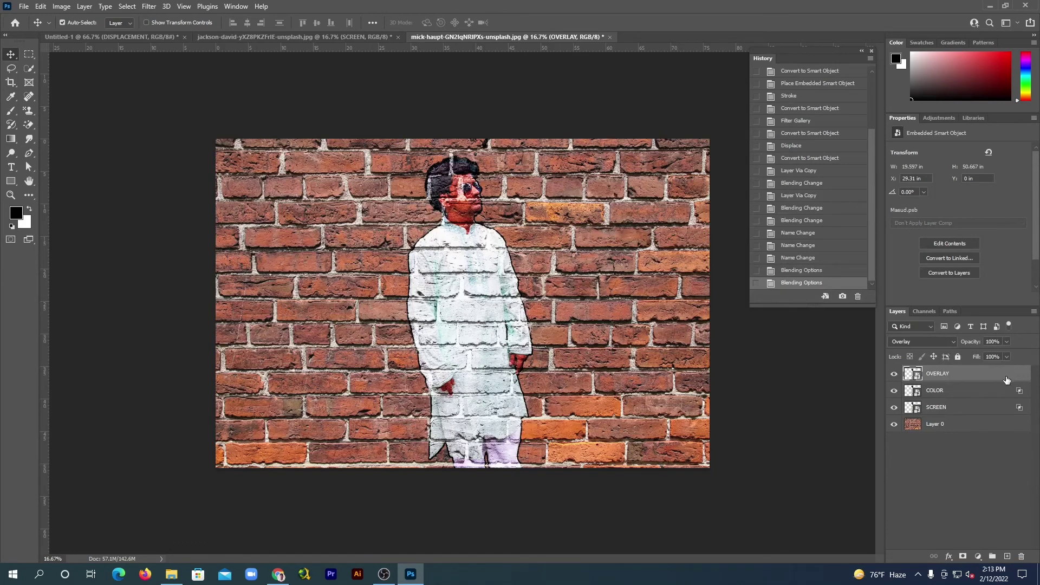
pyautogui.doubleClick(1012, 375)
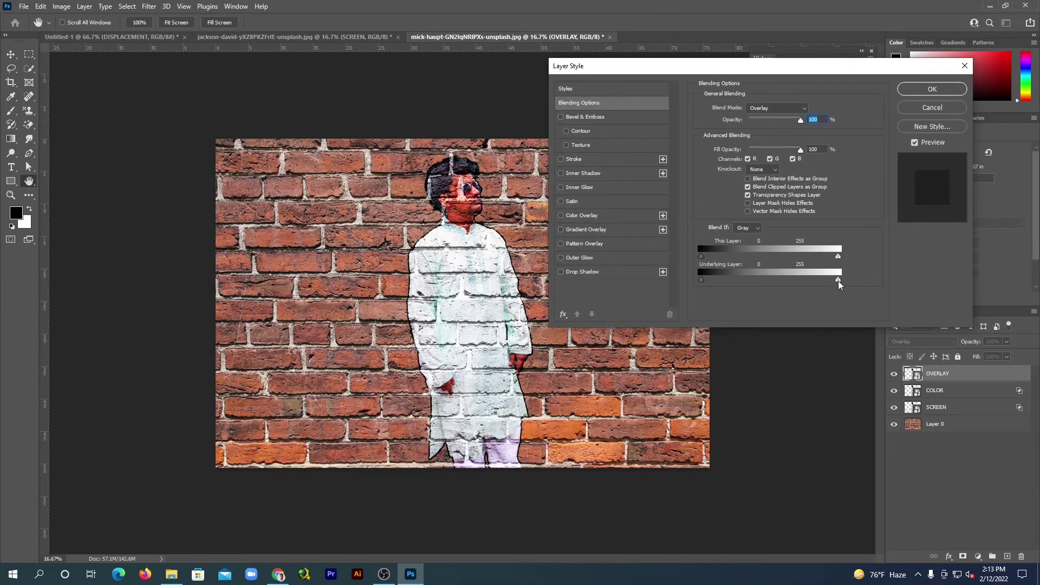
pyautogui.press('alt')
pyautogui.moveTo(838, 278); pyautogui.dragTo(757, 290)
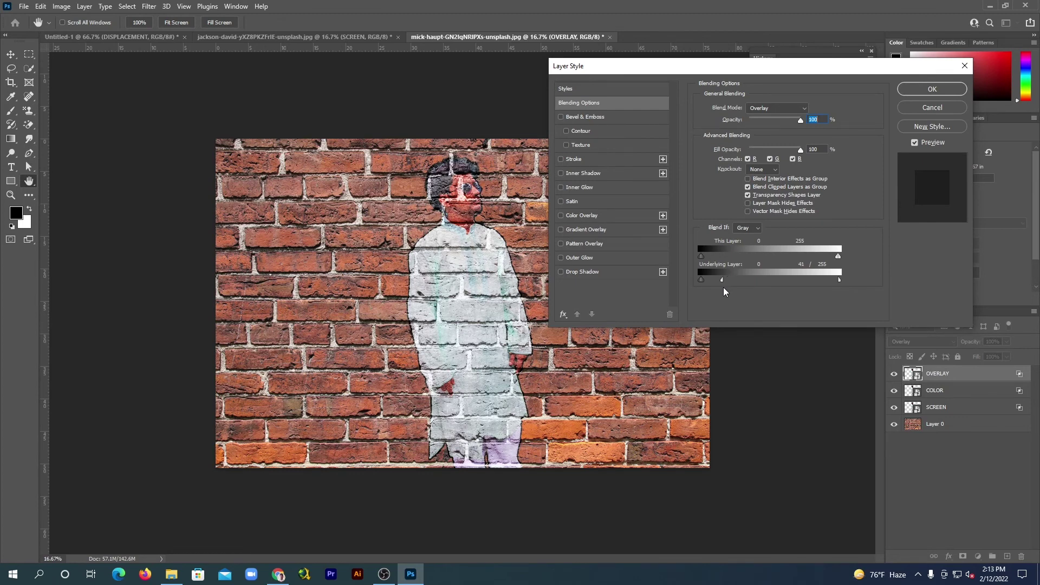
pyautogui.click(921, 88)
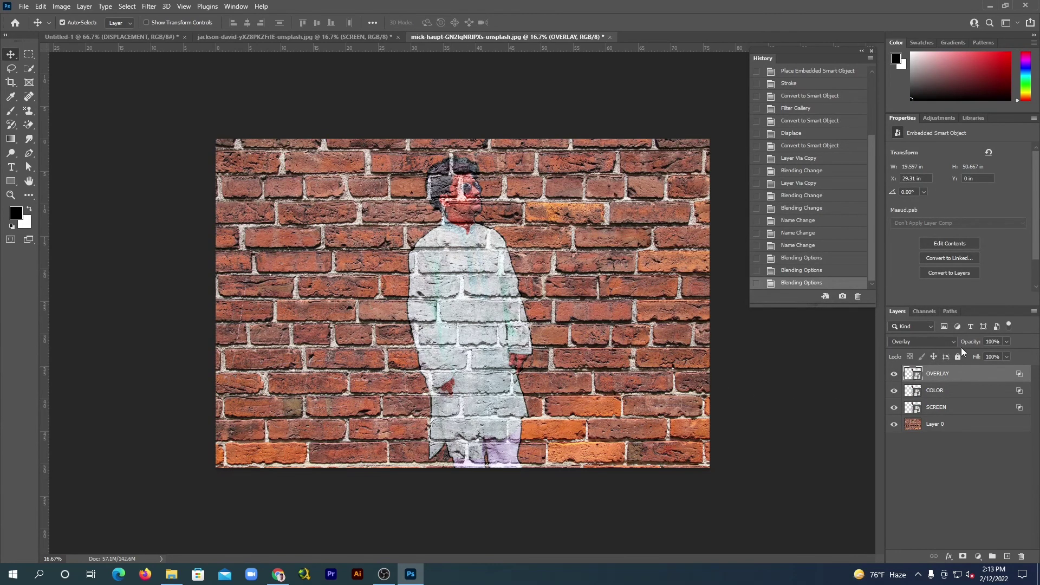
# Lower the OVERLAY layer's opacity to 67% and the COLOR layer's to 77%
pyautogui.click(1006, 342)
pyautogui.moveTo(991, 353); pyautogui.dragTo(991, 352)
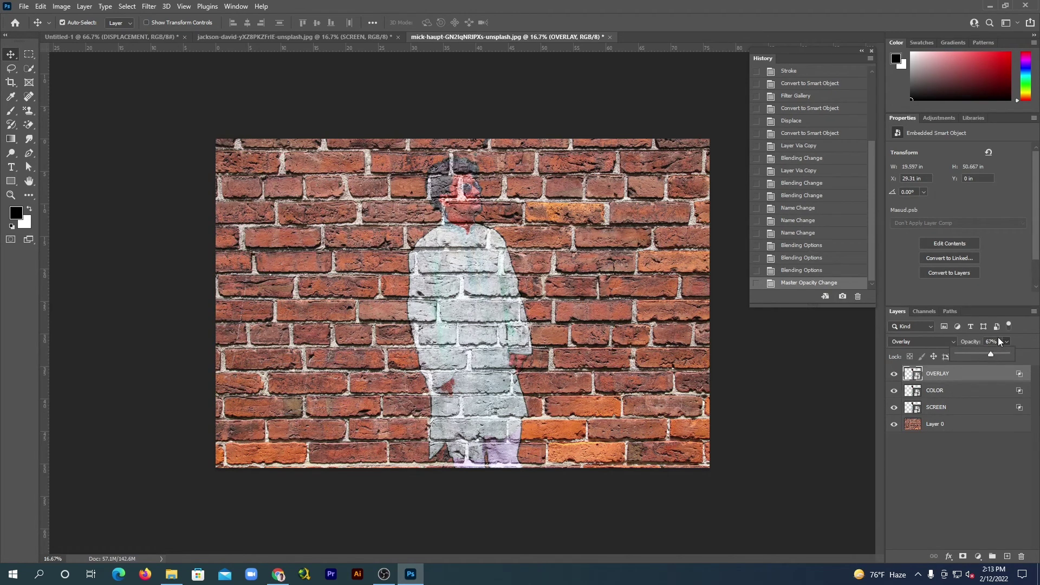
pyautogui.click(1006, 310)
pyautogui.click(991, 390)
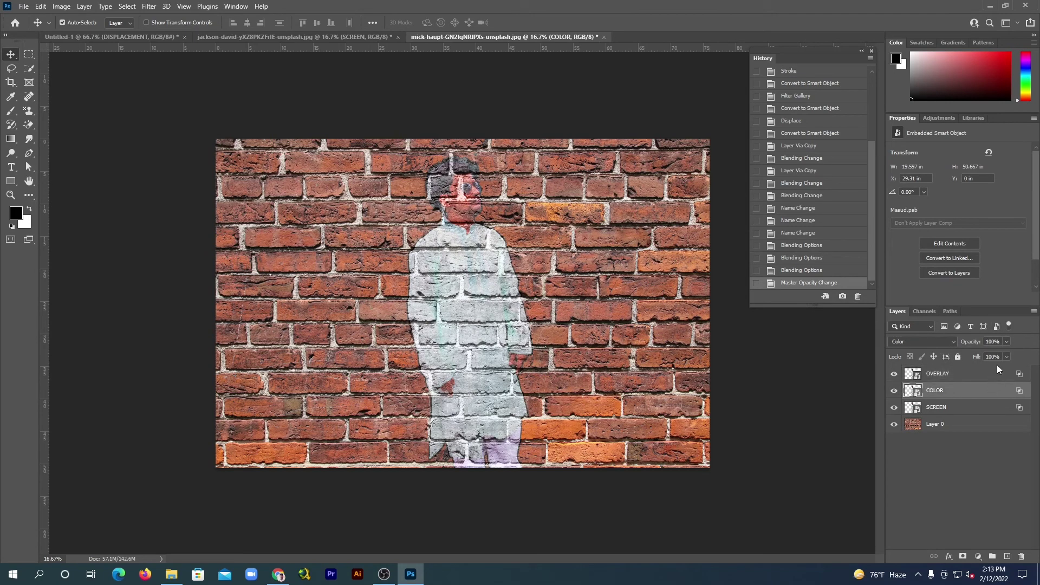
pyautogui.click(1006, 342)
pyautogui.moveTo(1008, 354); pyautogui.dragTo(1006, 355)
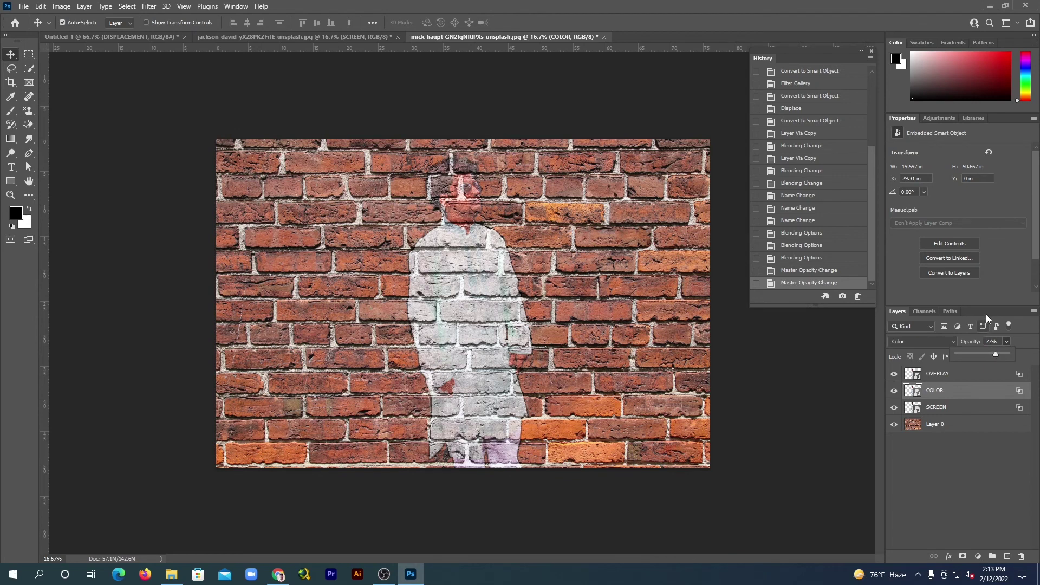
# Set the SCREEN layer's opacity to 86%
pyautogui.click(1018, 408)
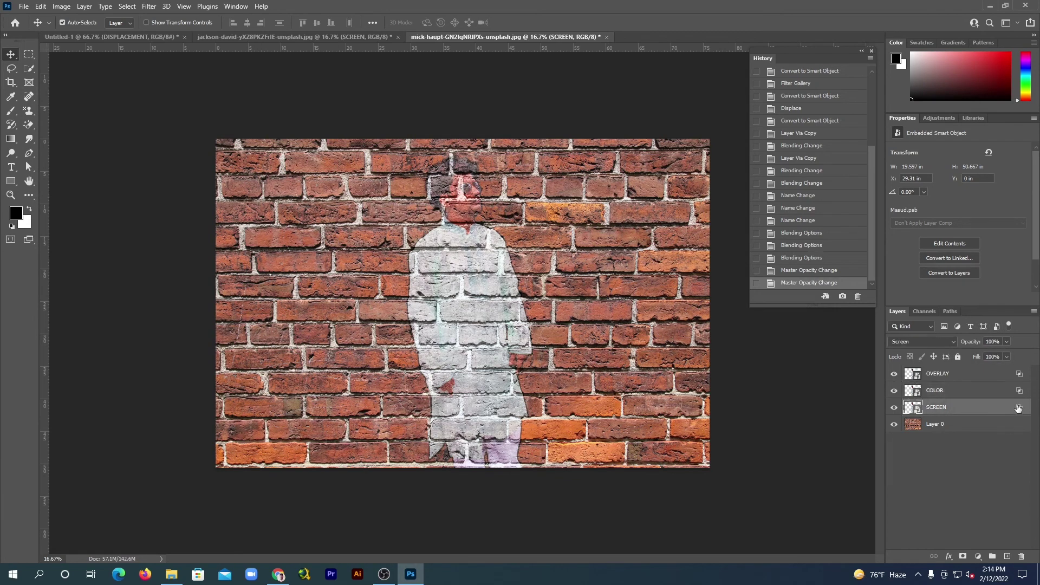
pyautogui.click(1006, 342)
pyautogui.moveTo(1007, 356); pyautogui.dragTo(1006, 355)
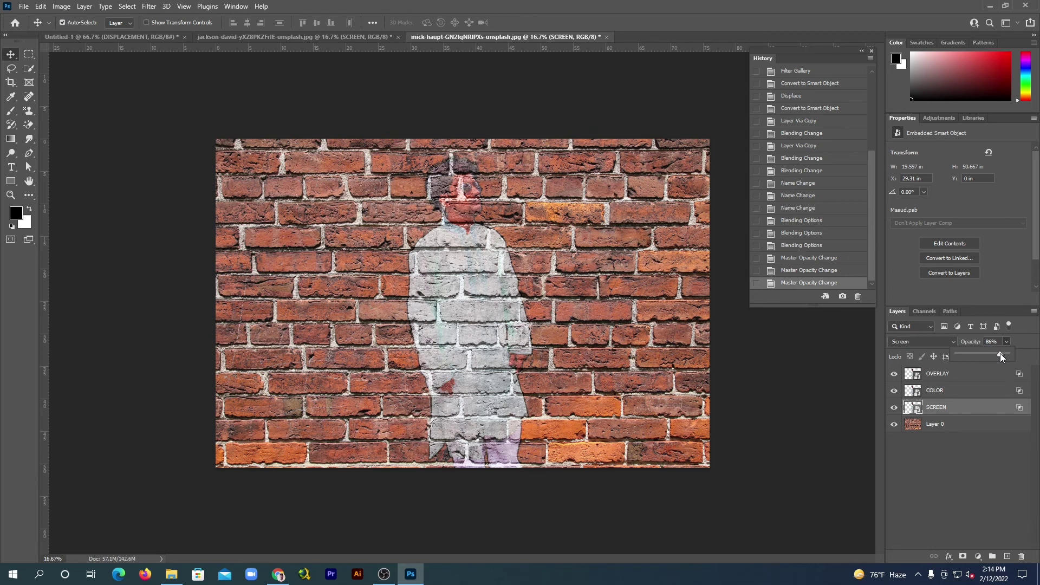
pyautogui.click(996, 312)
# Create a new empty Layer 1 and move it to the top of the stack
pyautogui.click(978, 557)
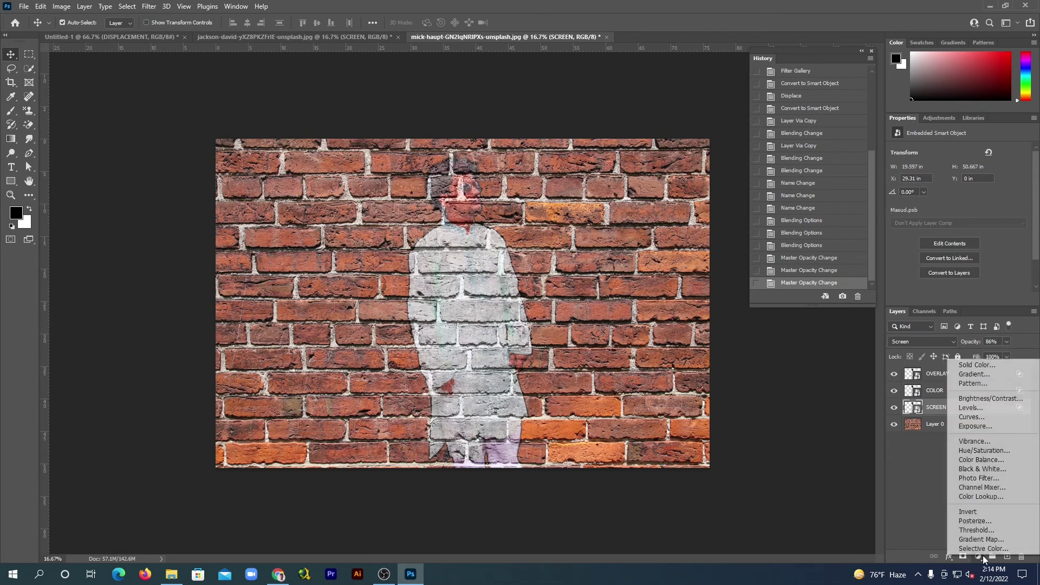
pyautogui.click(909, 529)
pyautogui.click(1007, 557)
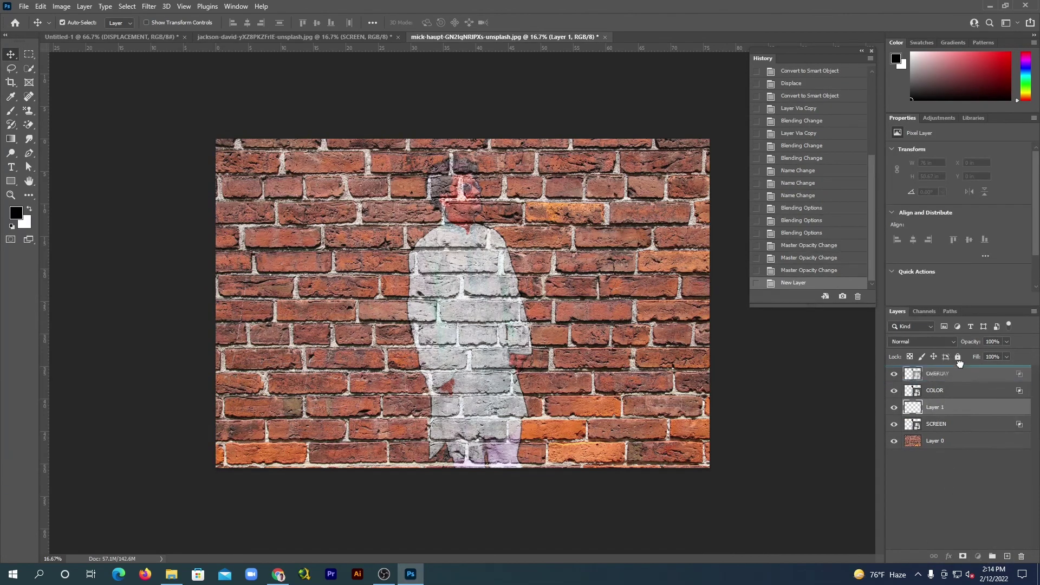
pyautogui.moveTo(958, 410); pyautogui.dragTo(963, 376)
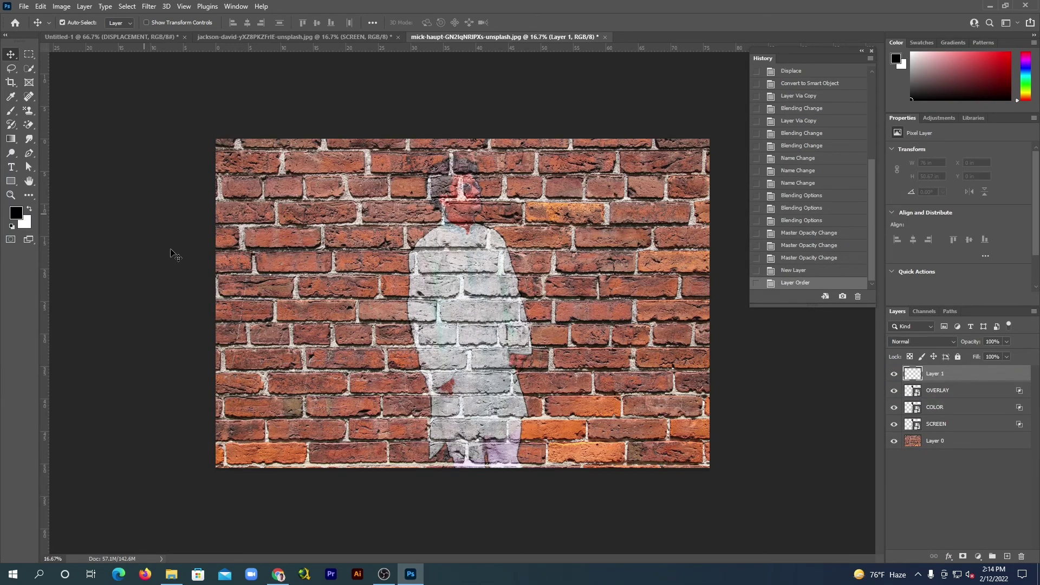
# Fill Layer 1 with a horizontal white-to-black gradient at 21% opacity
pyautogui.click(10, 142)
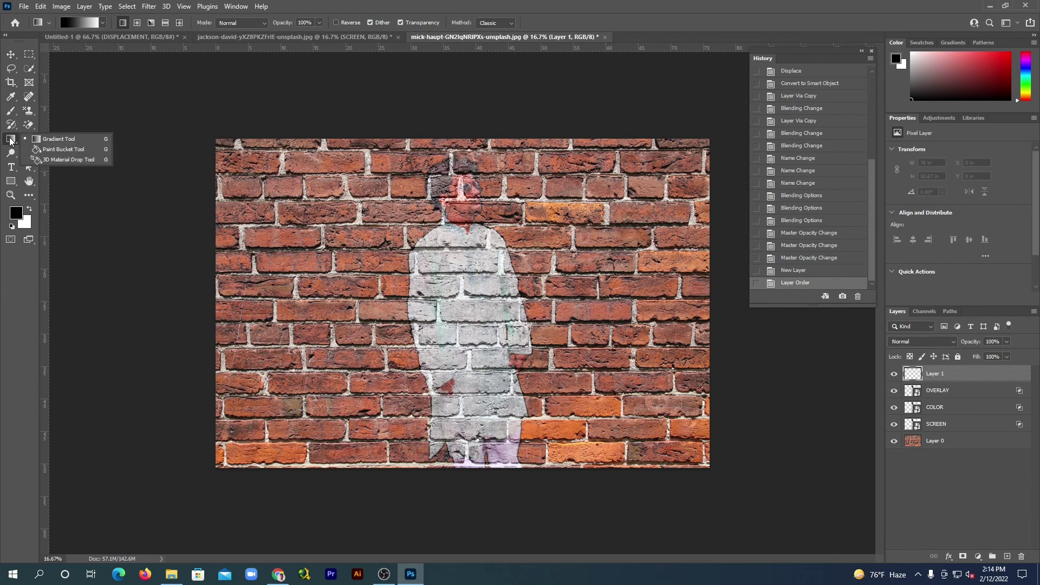
pyautogui.click(54, 141)
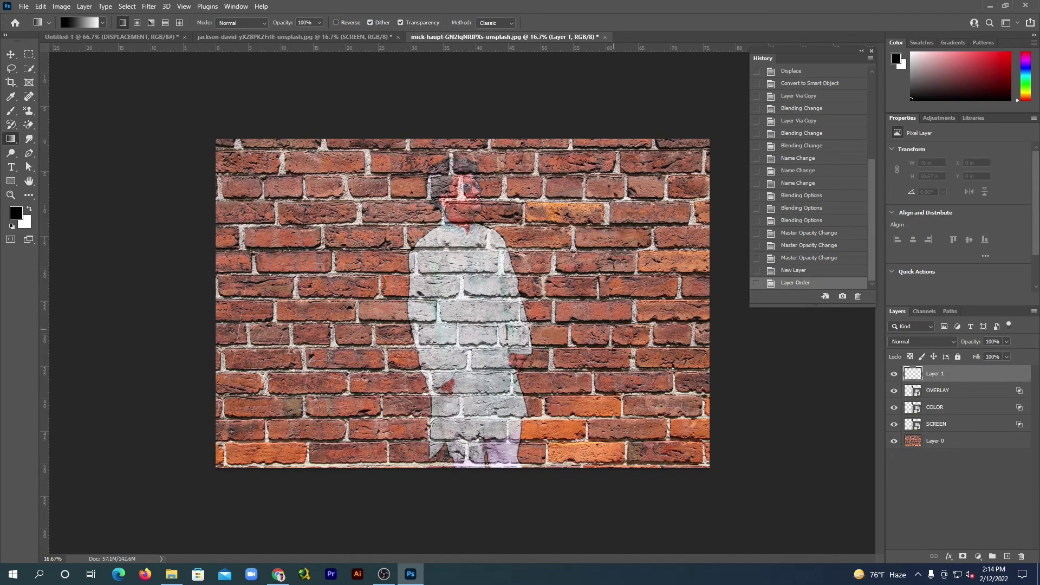
pyautogui.moveTo(712, 283); pyautogui.dragTo(346, 281)
pyautogui.moveTo(346, 281); pyautogui.dragTo(287, 281)
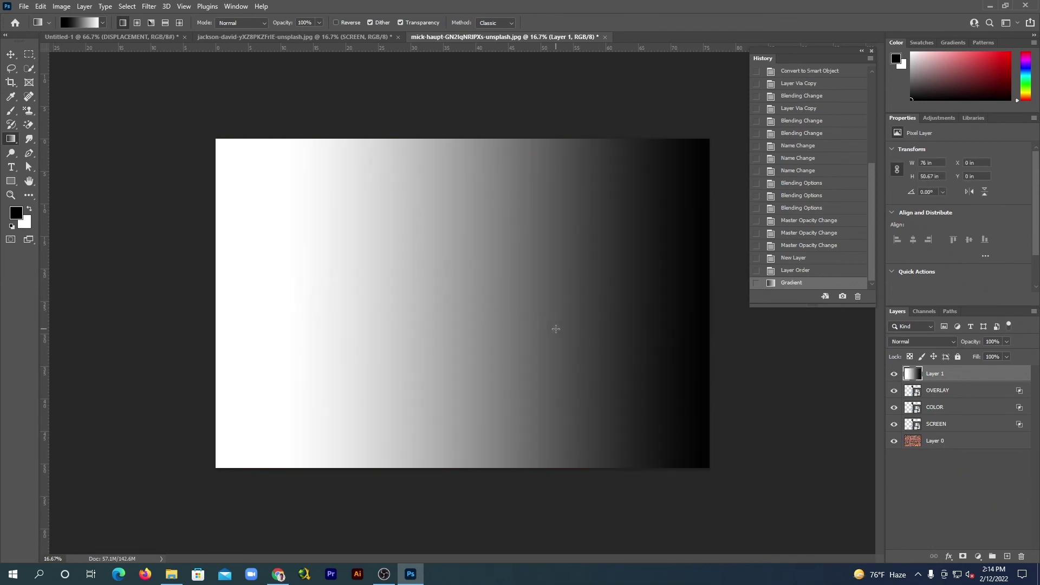
pyautogui.click(1006, 343)
pyautogui.moveTo(988, 355); pyautogui.dragTo(975, 358)
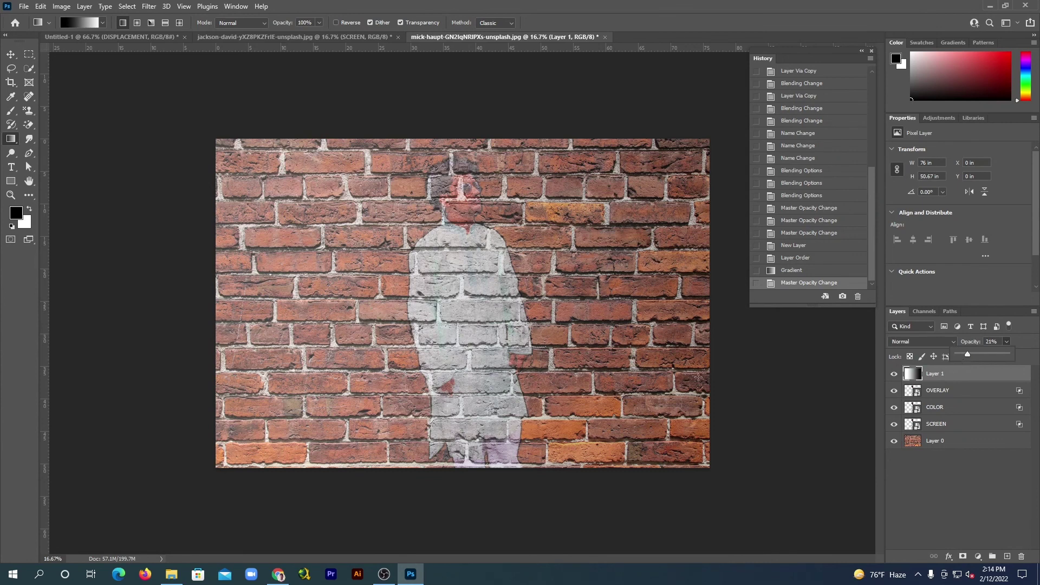
pyautogui.click(931, 492)
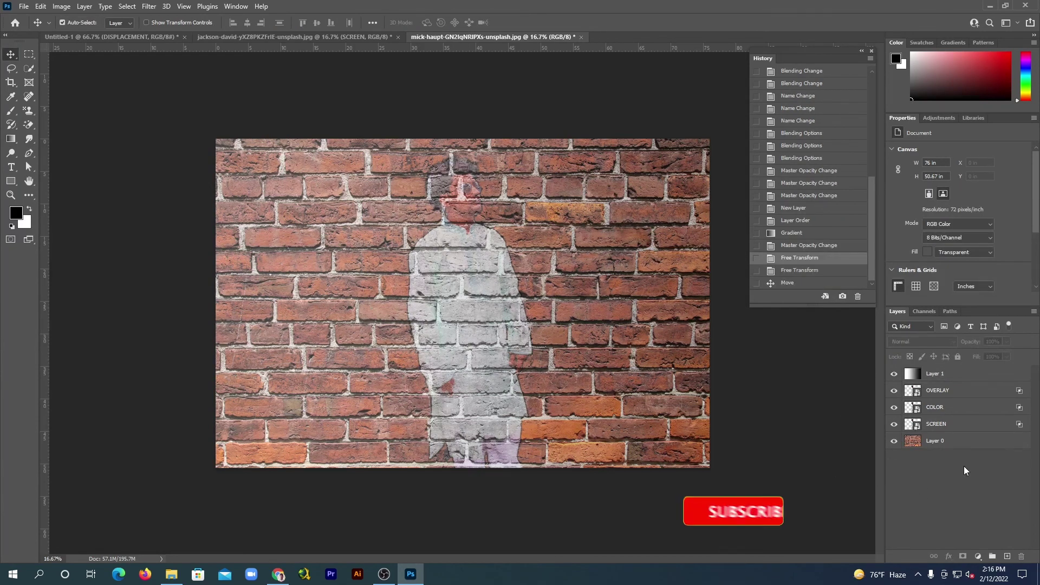
# Start an Edit > Transform > Perspective on the OVERLAY, COLOR and SCREEN layers
pyautogui.click(949, 393)
pyautogui.keyDown('ctrl'); pyautogui.click(942, 408); pyautogui.keyUp('ctrl')
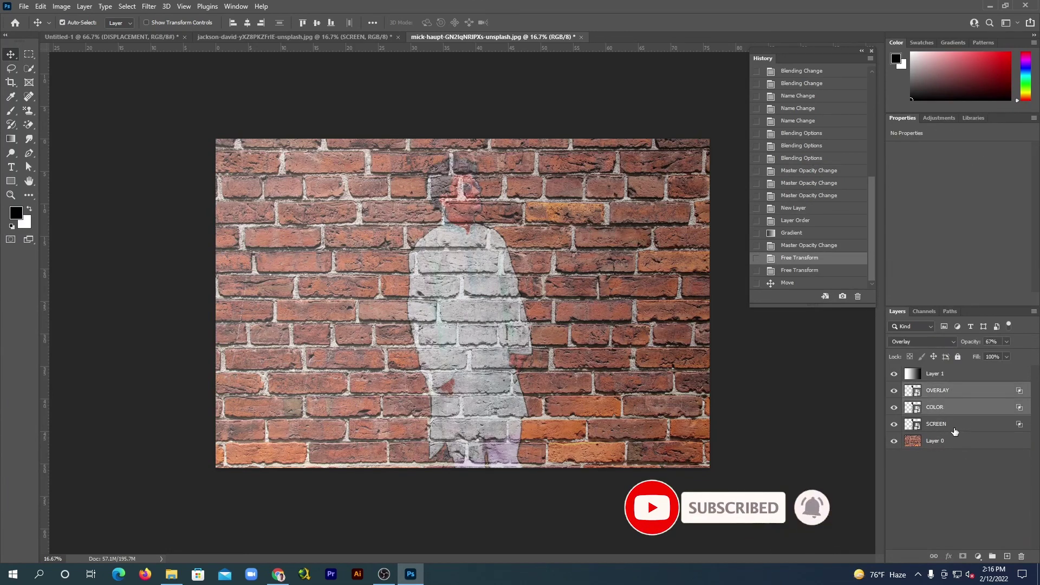
pyautogui.keyDown('ctrl'); pyautogui.click(946, 427); pyautogui.keyUp('ctrl')
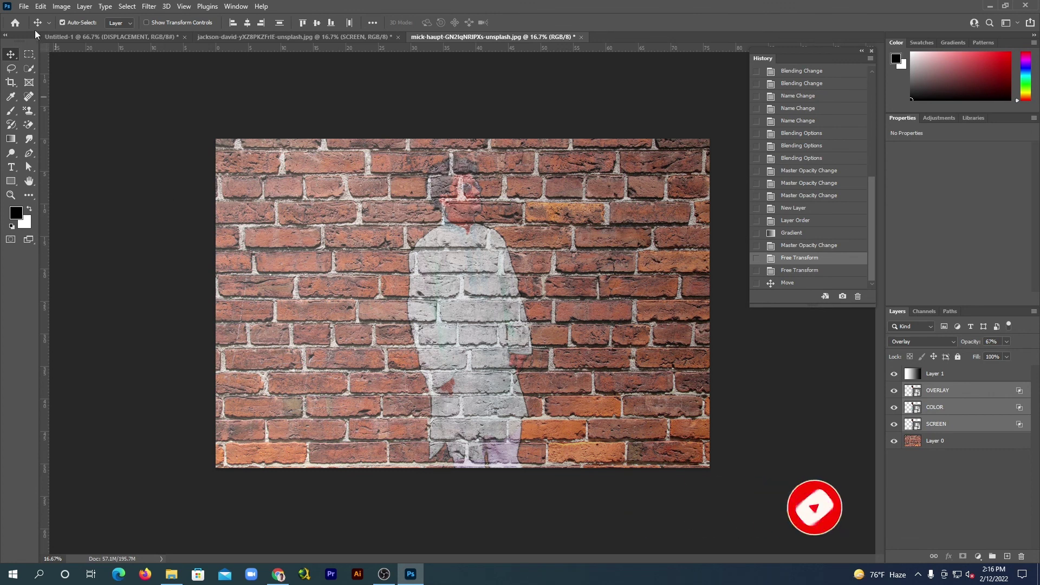
pyautogui.click(41, 6)
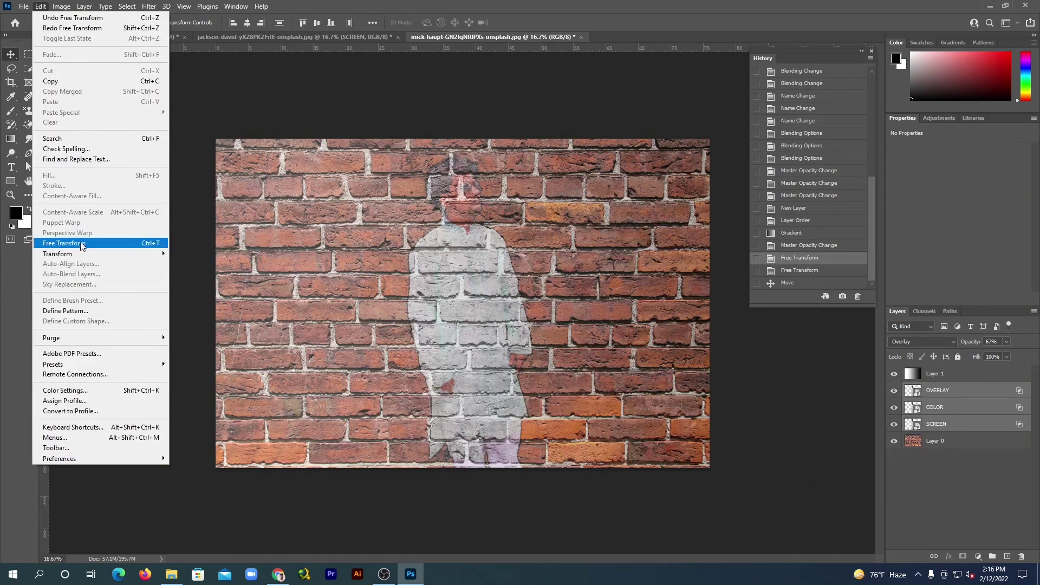
pyautogui.moveTo(57, 253)
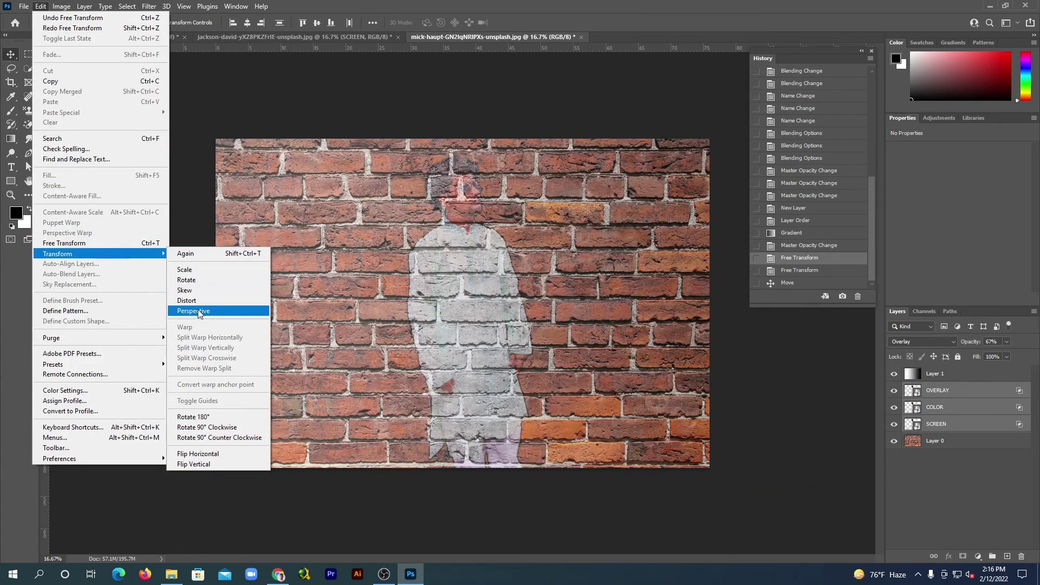
pyautogui.click(200, 311)
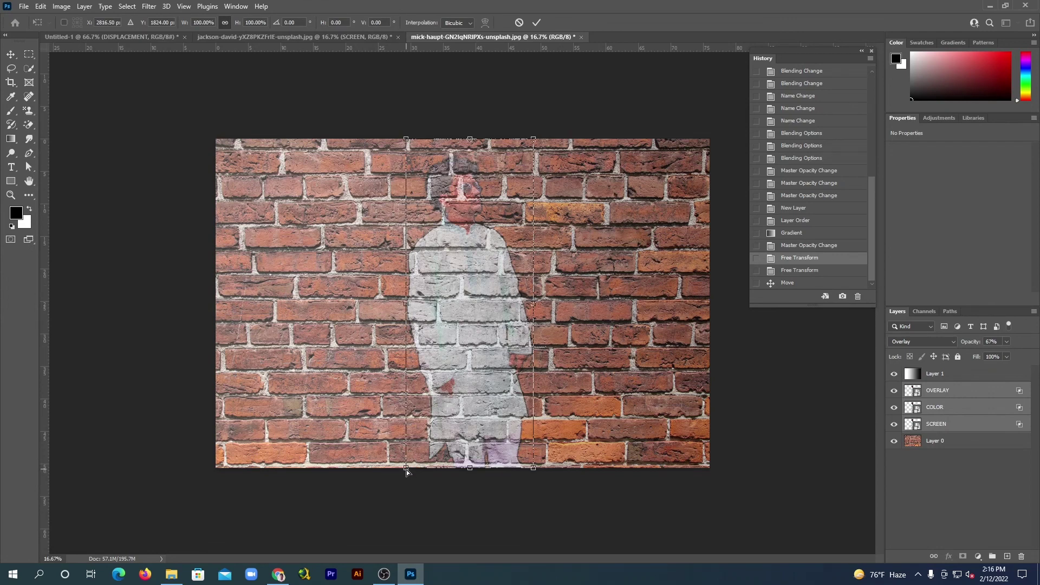
# Spread the left edge, shift the figure down-left, and commit the transform
pyautogui.moveTo(407, 469)
pyautogui.mouseDown()
pyautogui.moveTo(446, 505)
pyautogui.moveTo(397, 528)
pyautogui.mouseUp()
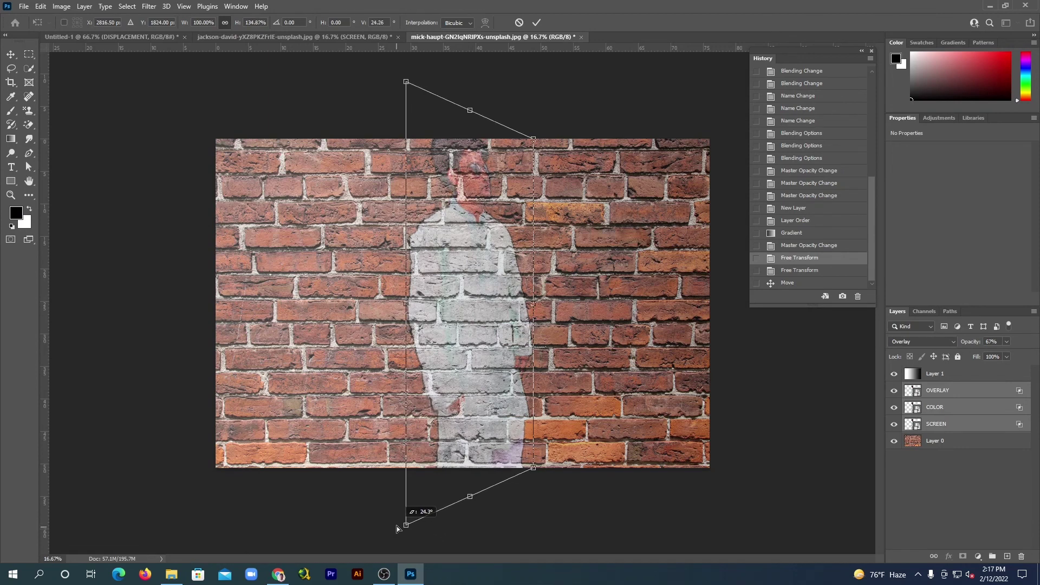
pyautogui.moveTo(455, 358); pyautogui.dragTo(448, 385)
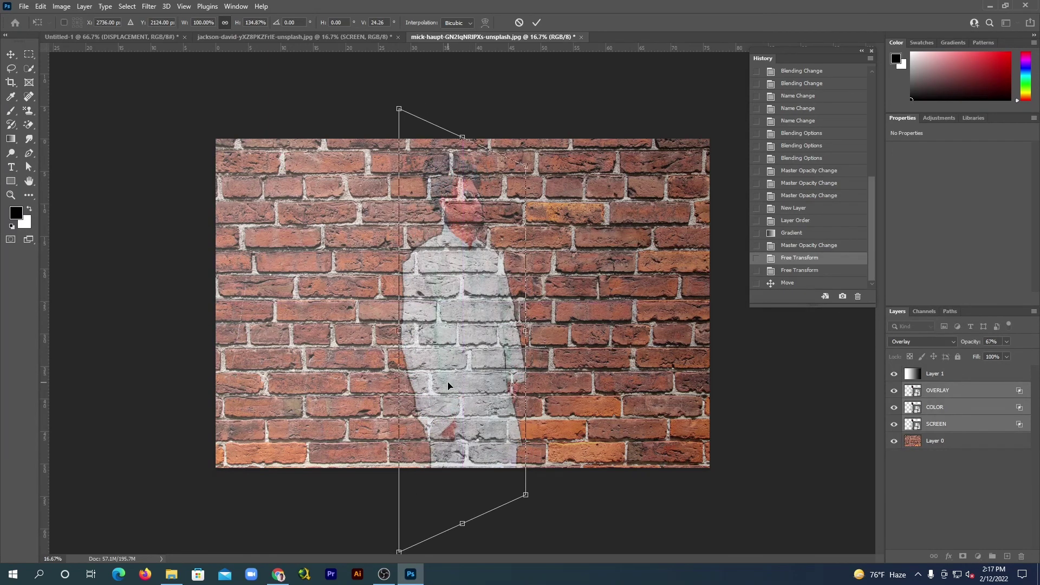
pyautogui.click(13, 55)
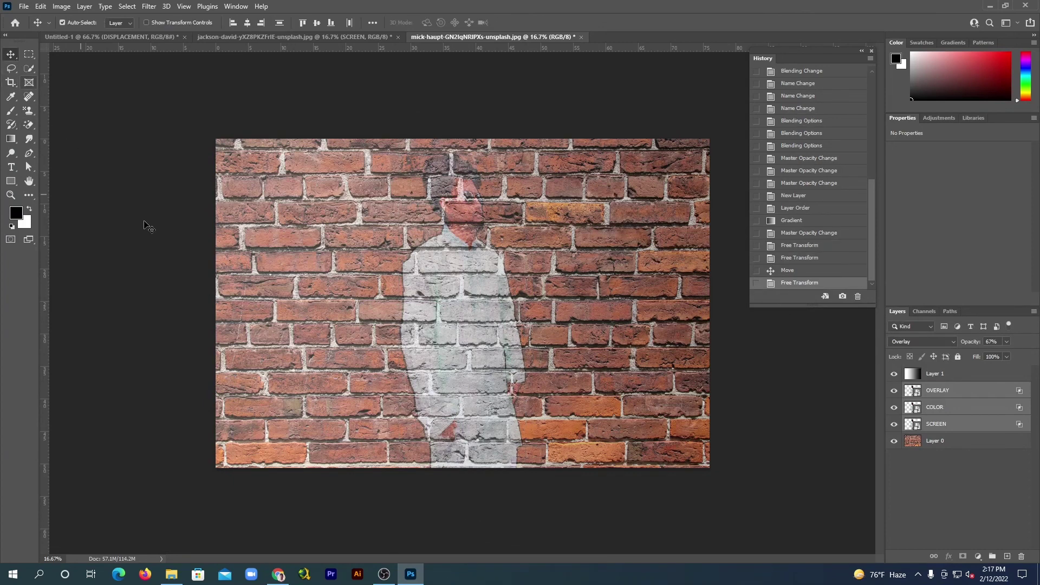
pyautogui.click(161, 214)
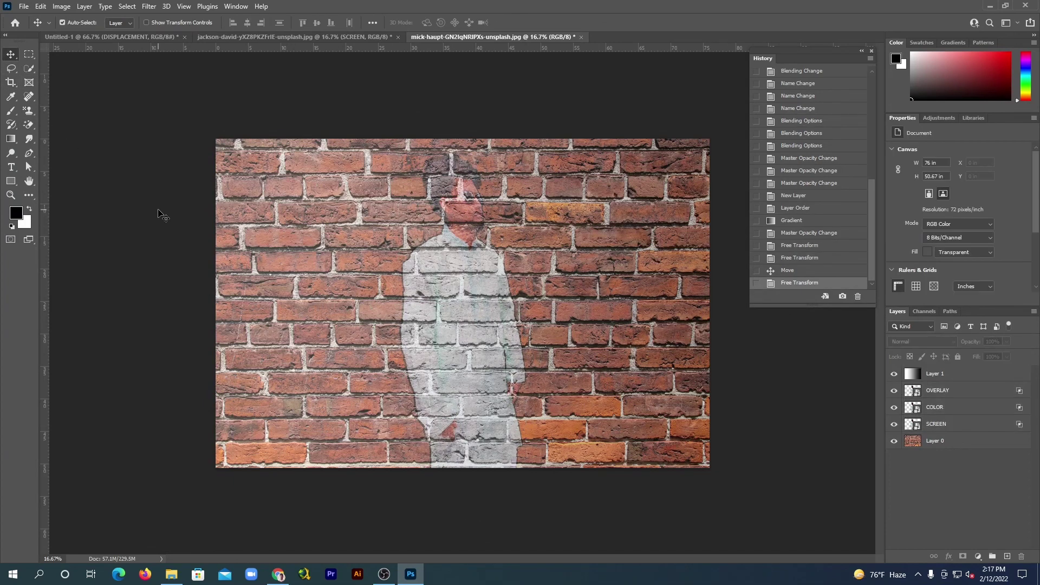